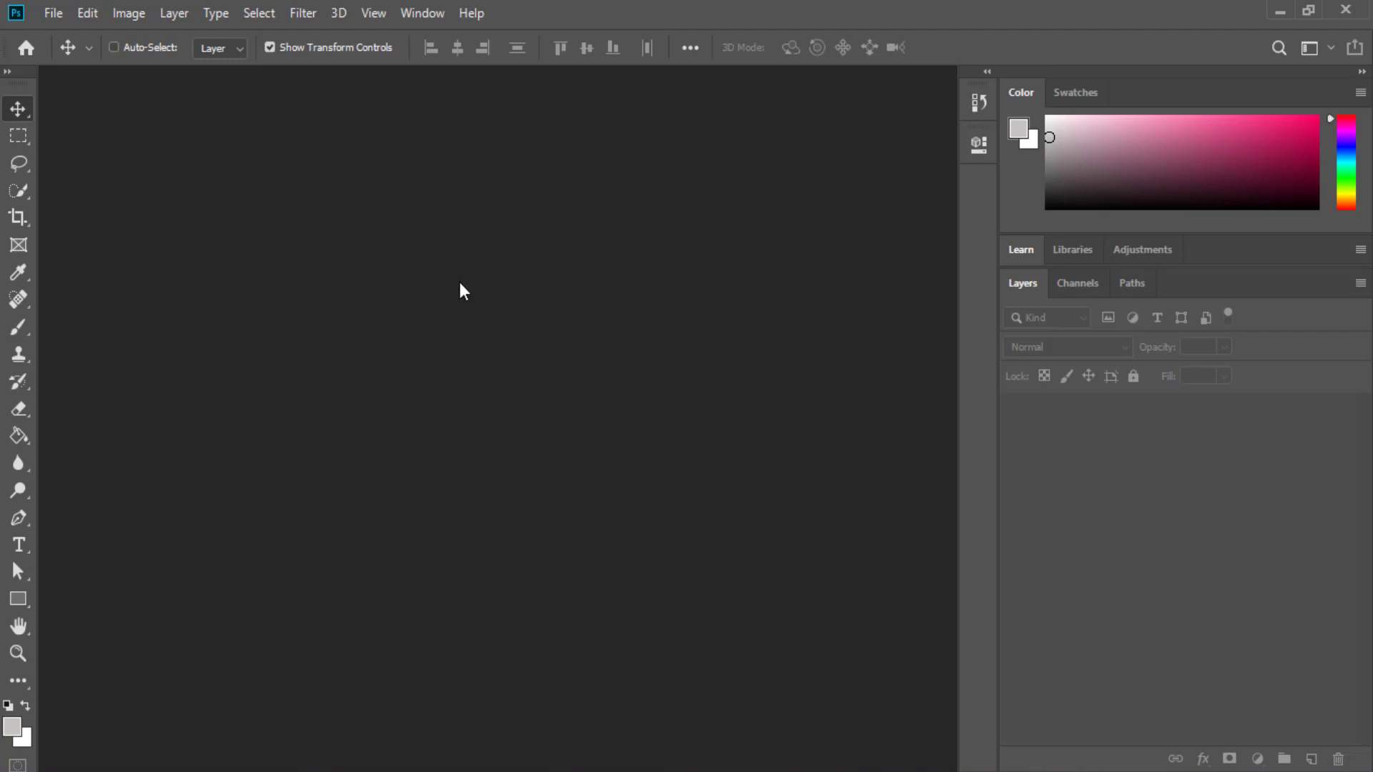
# Open the Adobe PDF Presets settings, look over the preset settings summary, and close them without changes.
pyautogui.click(92, 12)
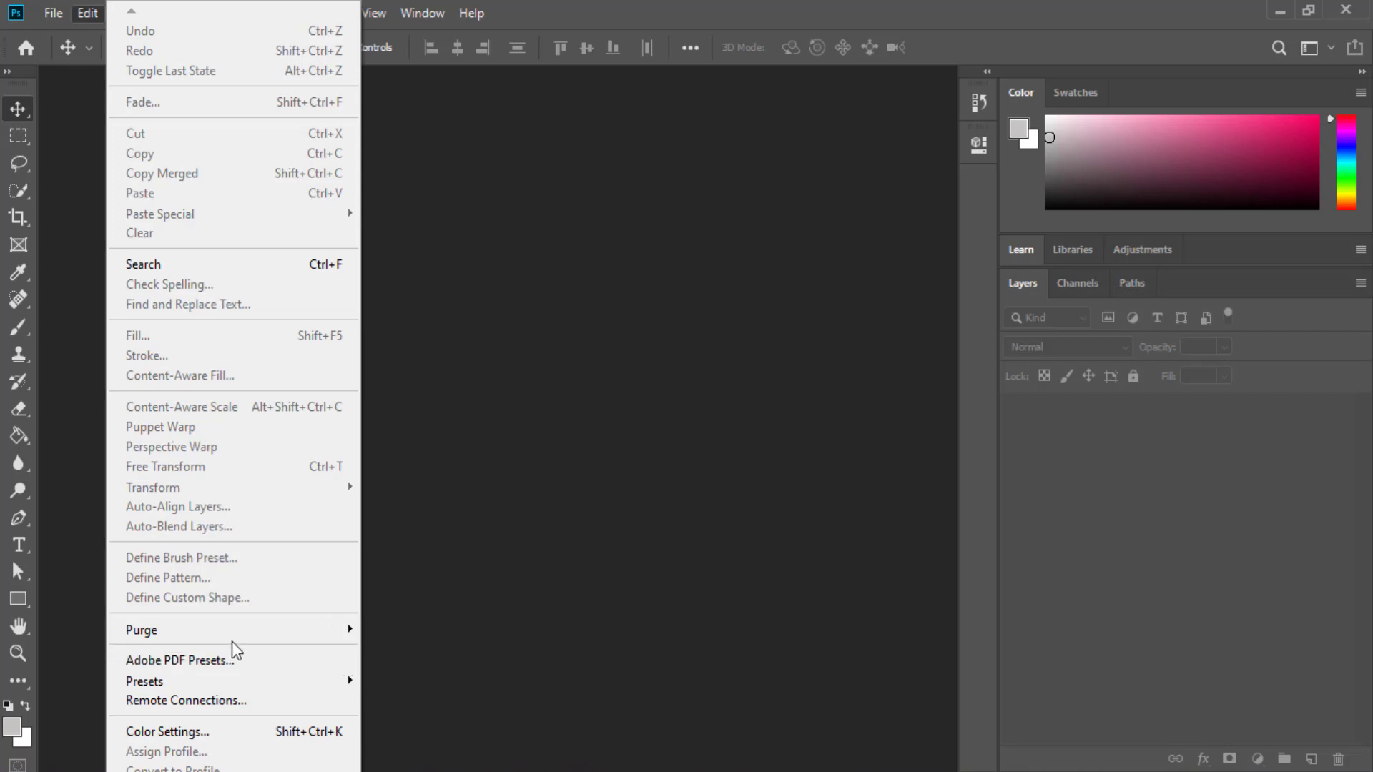
pyautogui.click(293, 662)
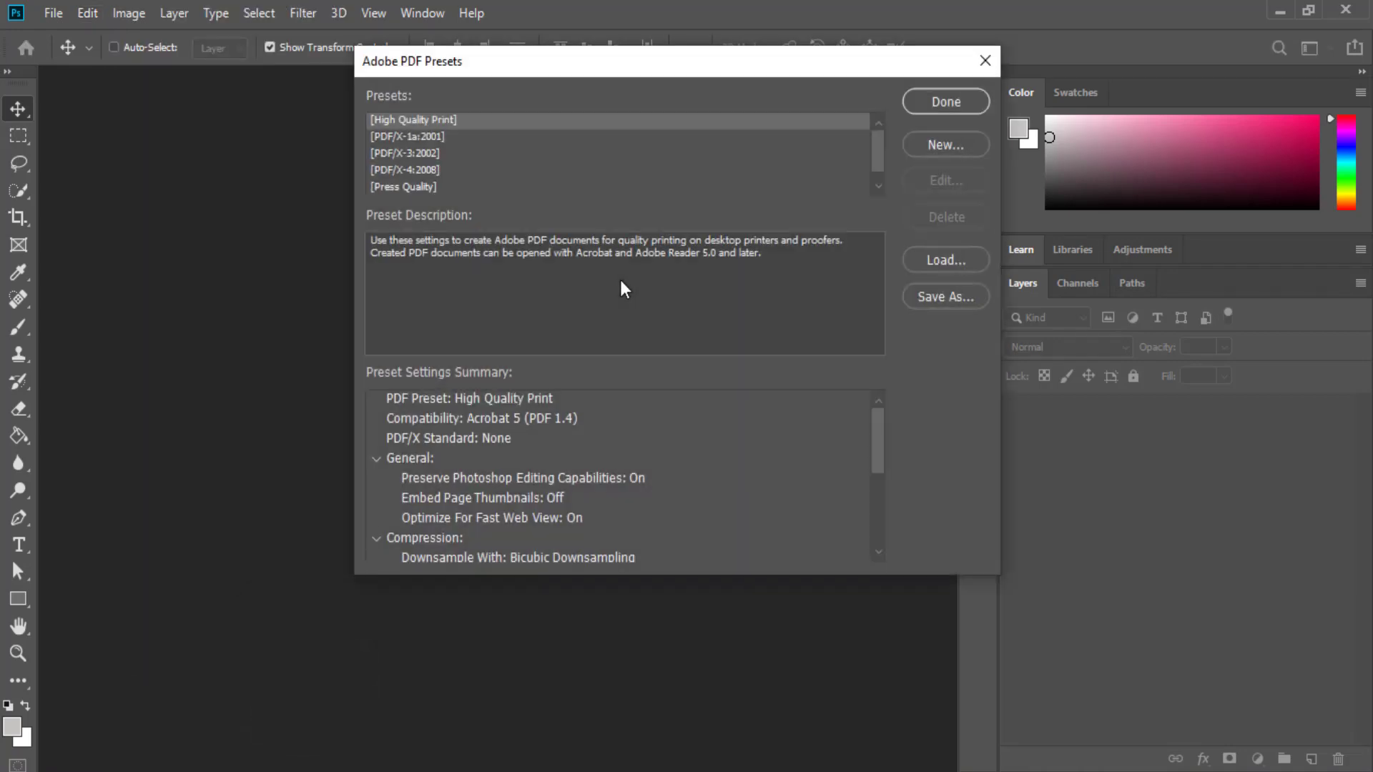
pyautogui.moveTo(704, 75); pyautogui.dragTo(620, 161)
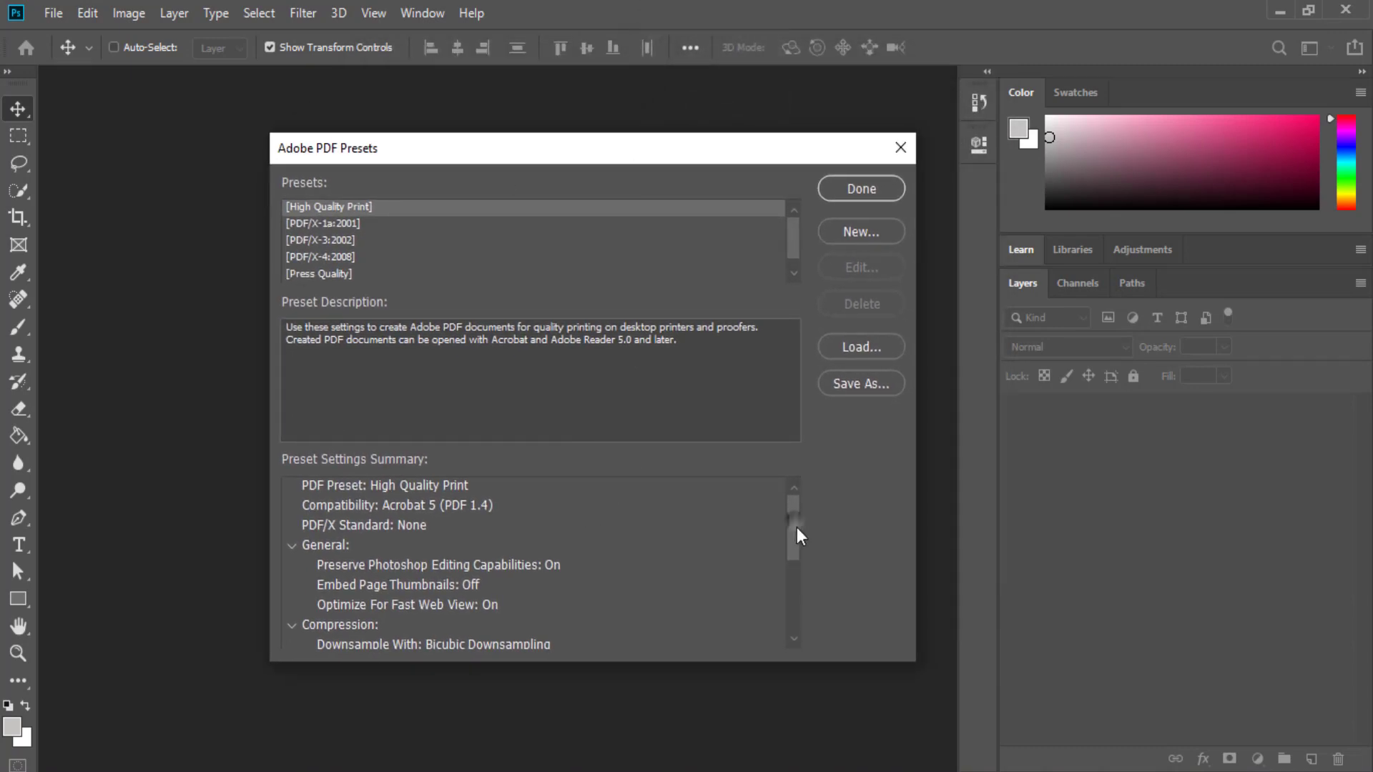
pyautogui.moveTo(797, 538); pyautogui.dragTo(794, 573)
pyautogui.click(899, 150)
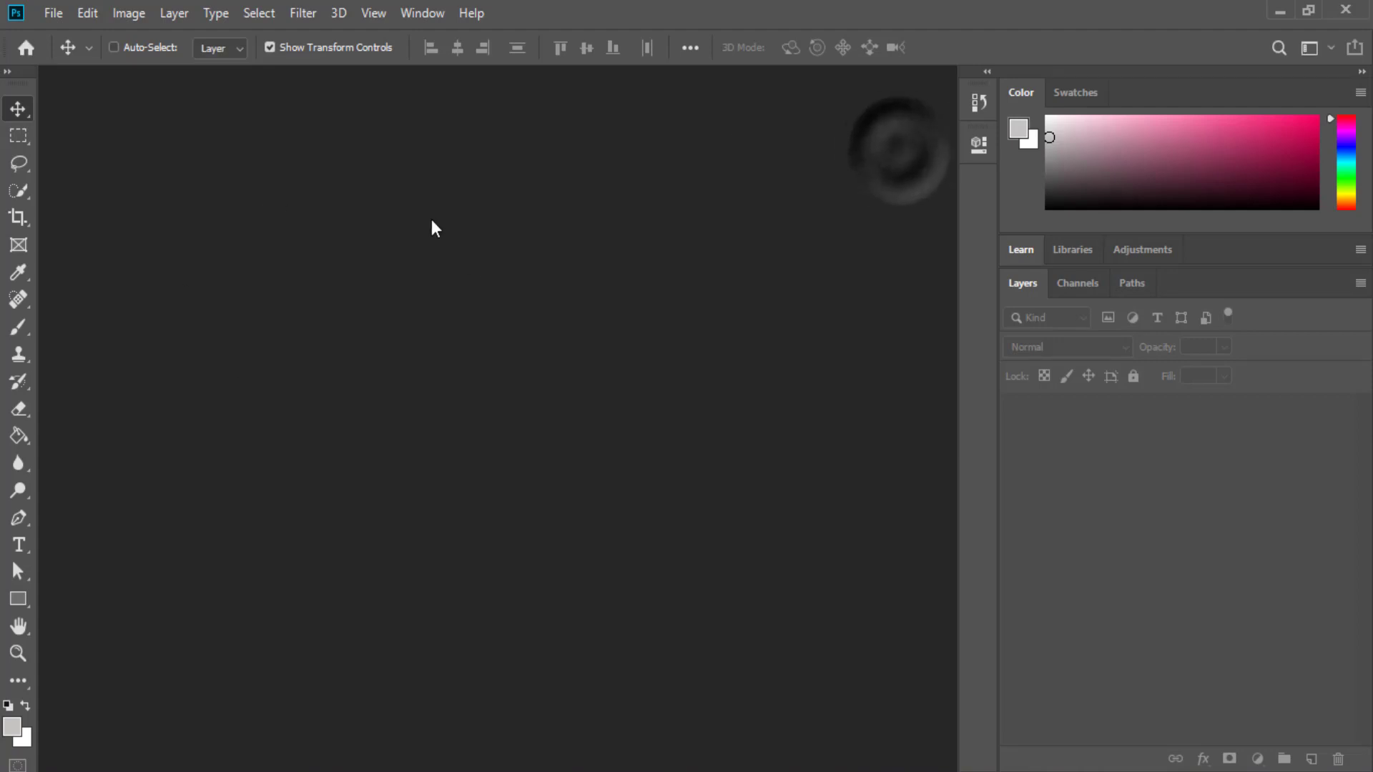
# Open the image 1234.png from the Desktop.
pyautogui.click(64, 14)
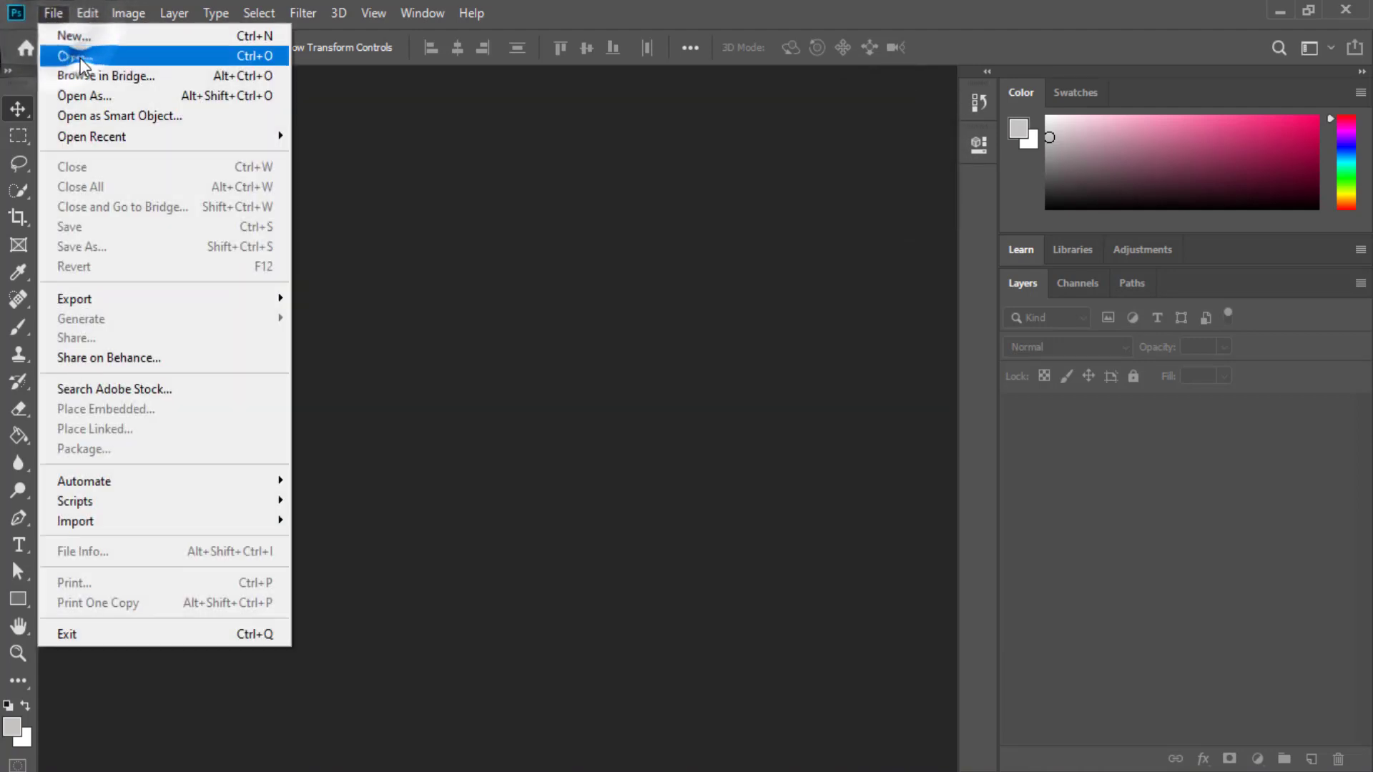
pyautogui.click(80, 58)
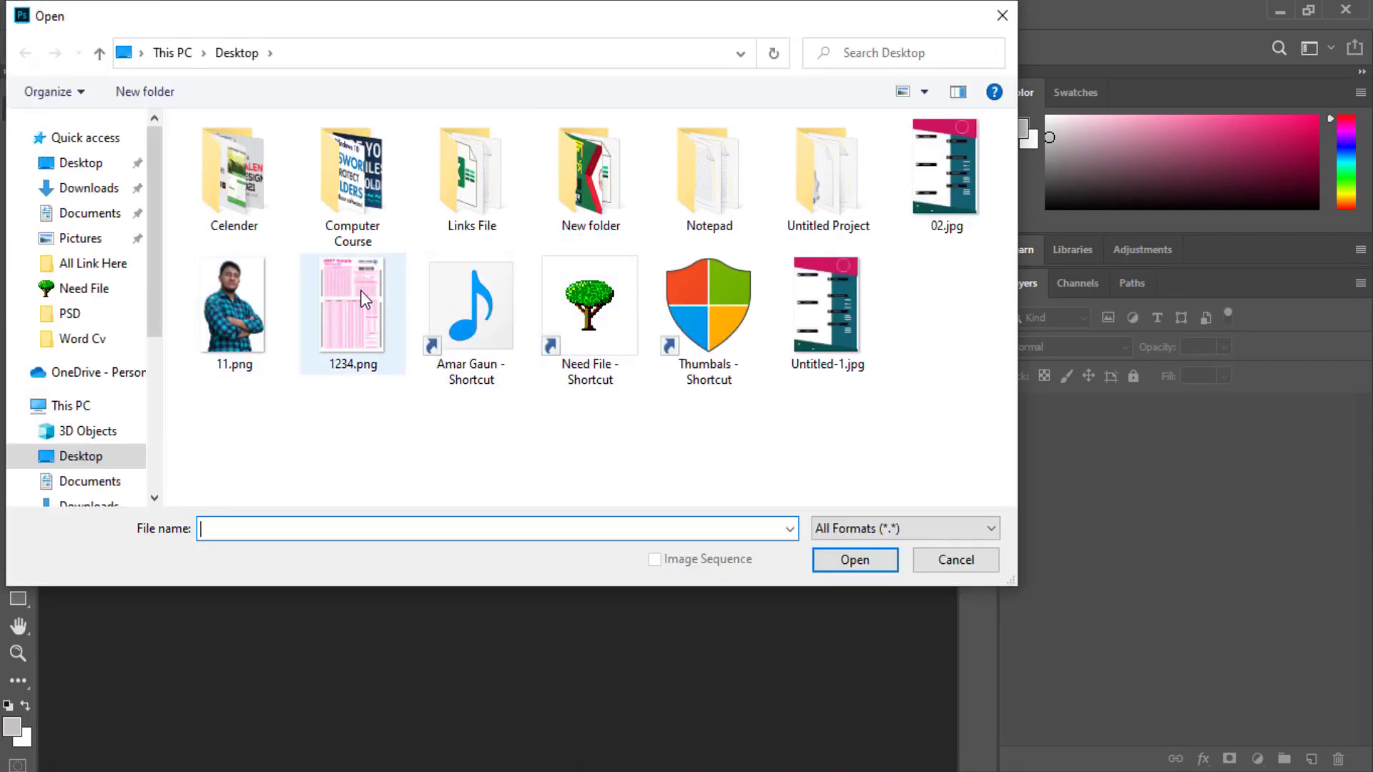
pyautogui.click(358, 289)
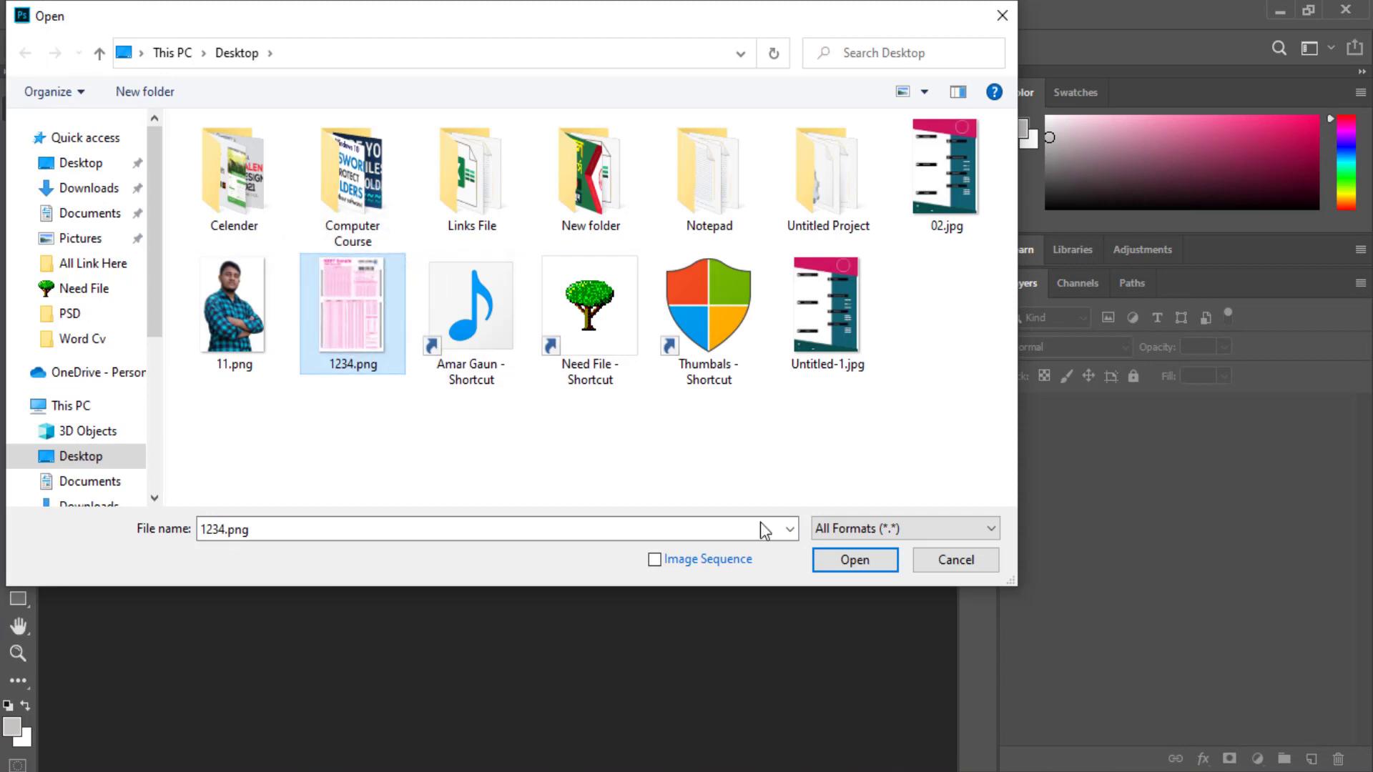
pyautogui.click(835, 556)
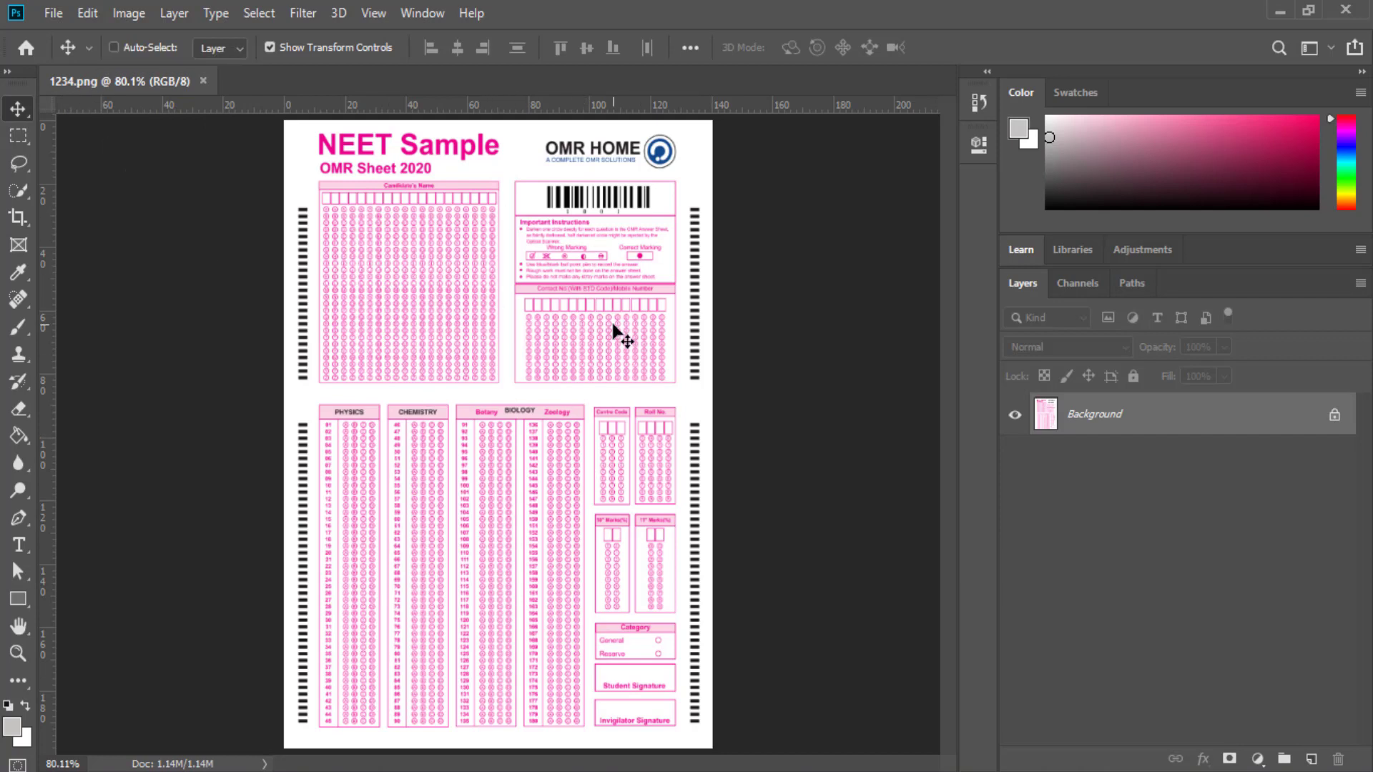
pyautogui.click(54, 14)
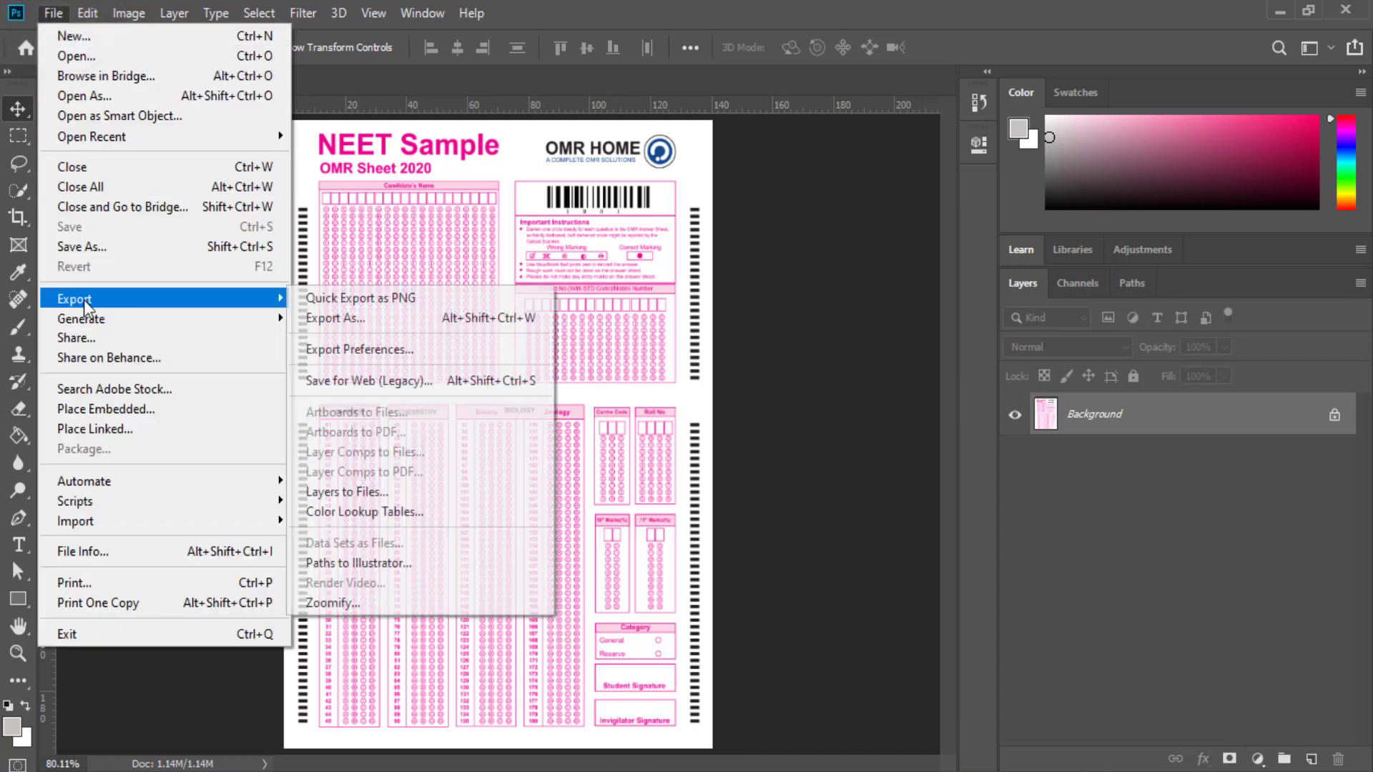
pyautogui.click(432, 214)
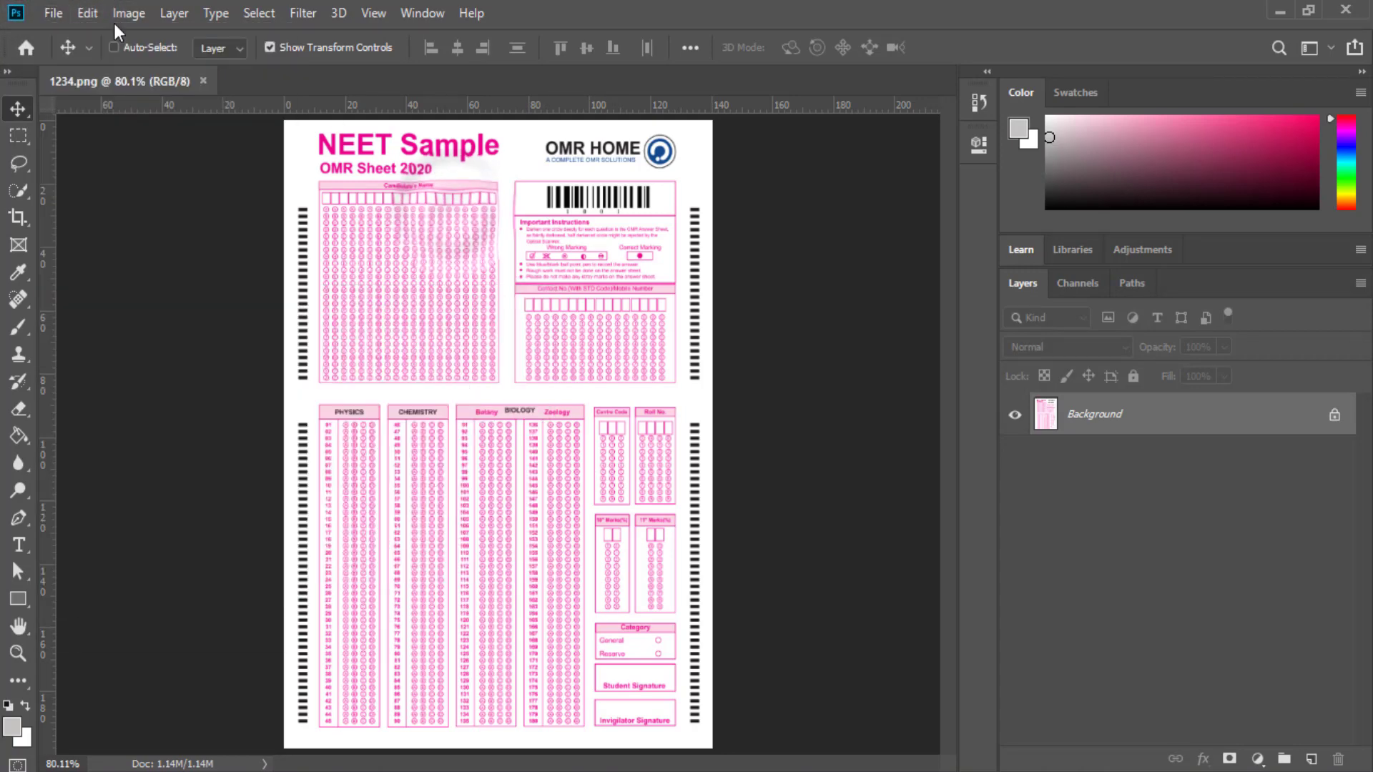
pyautogui.click(87, 13)
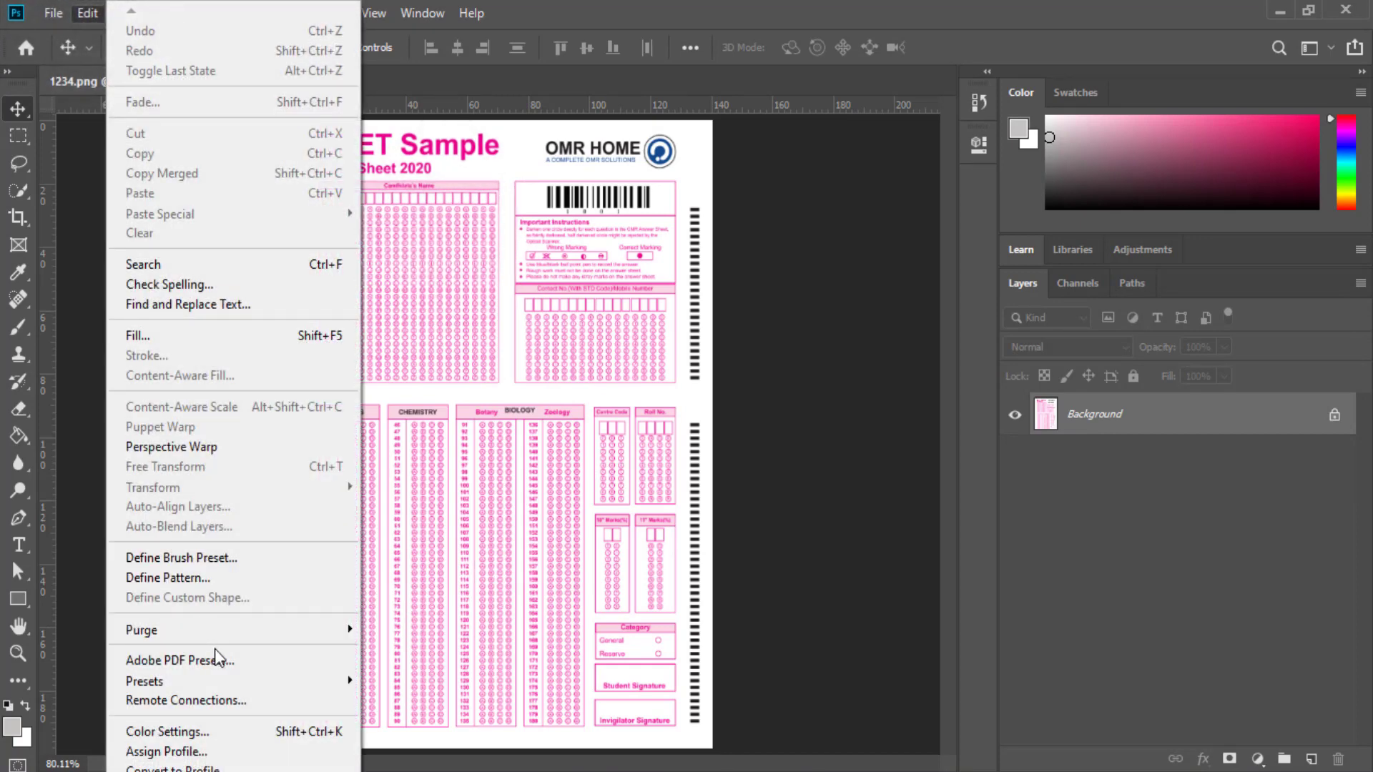
pyautogui.moveTo(54, 13)
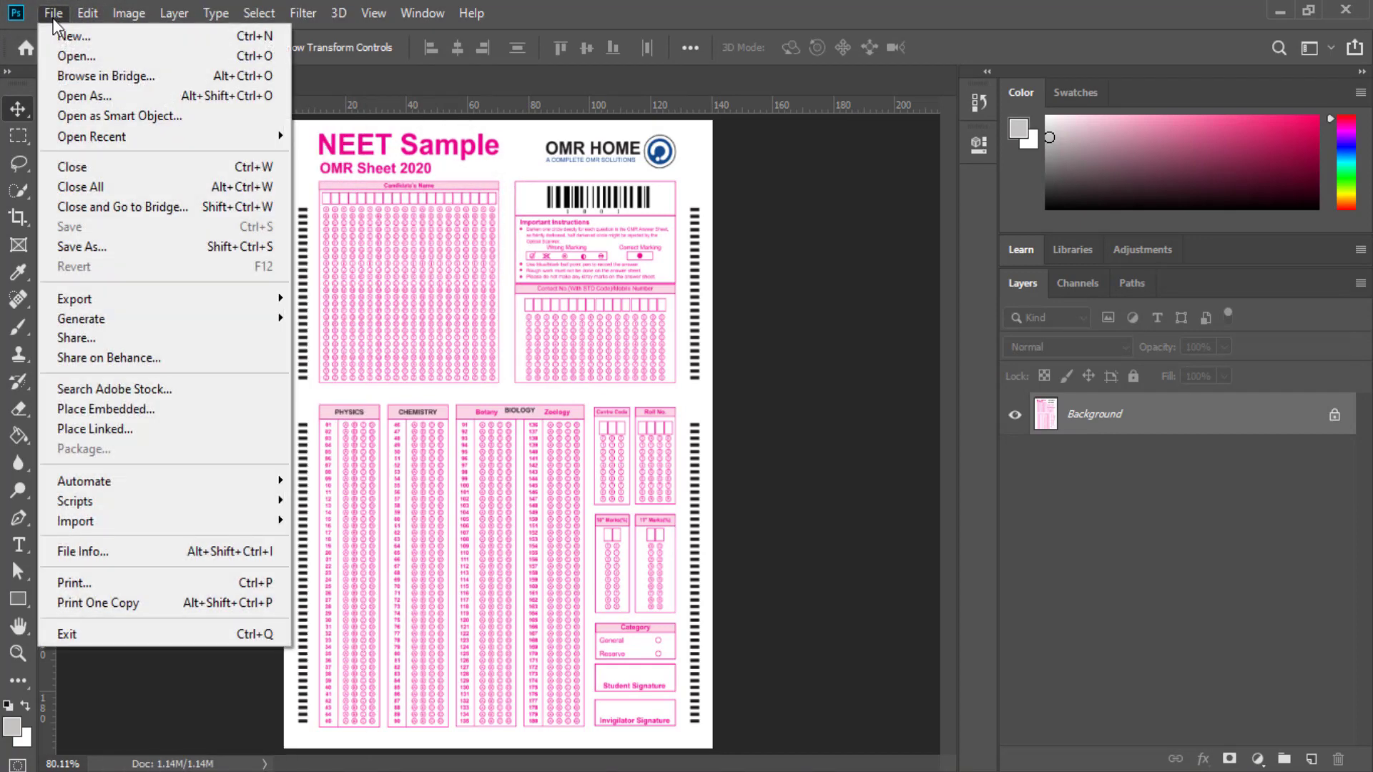
pyautogui.click(526, 328)
# Open the Adobe PDF Presets settings for the open document and select the High Quality Print preset.
pyautogui.click(87, 13)
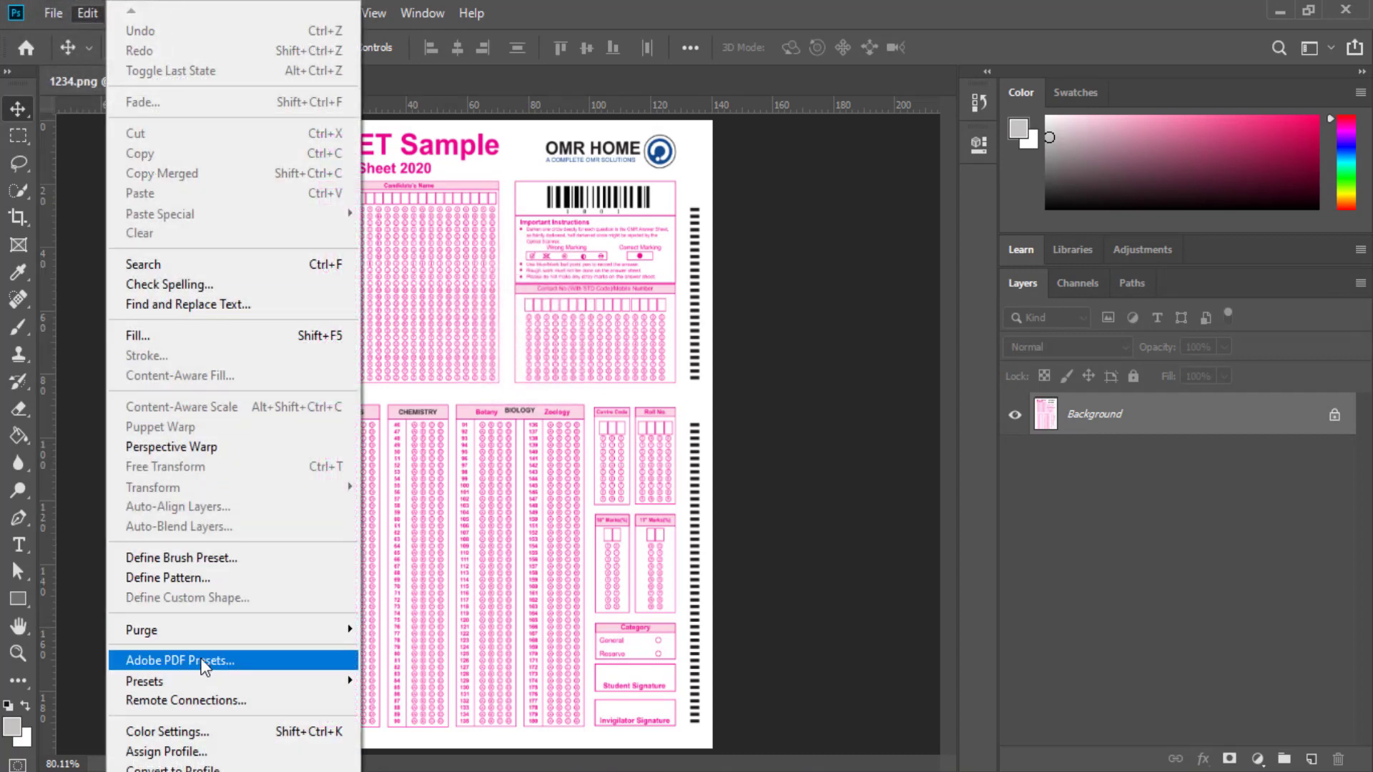
pyautogui.click(254, 659)
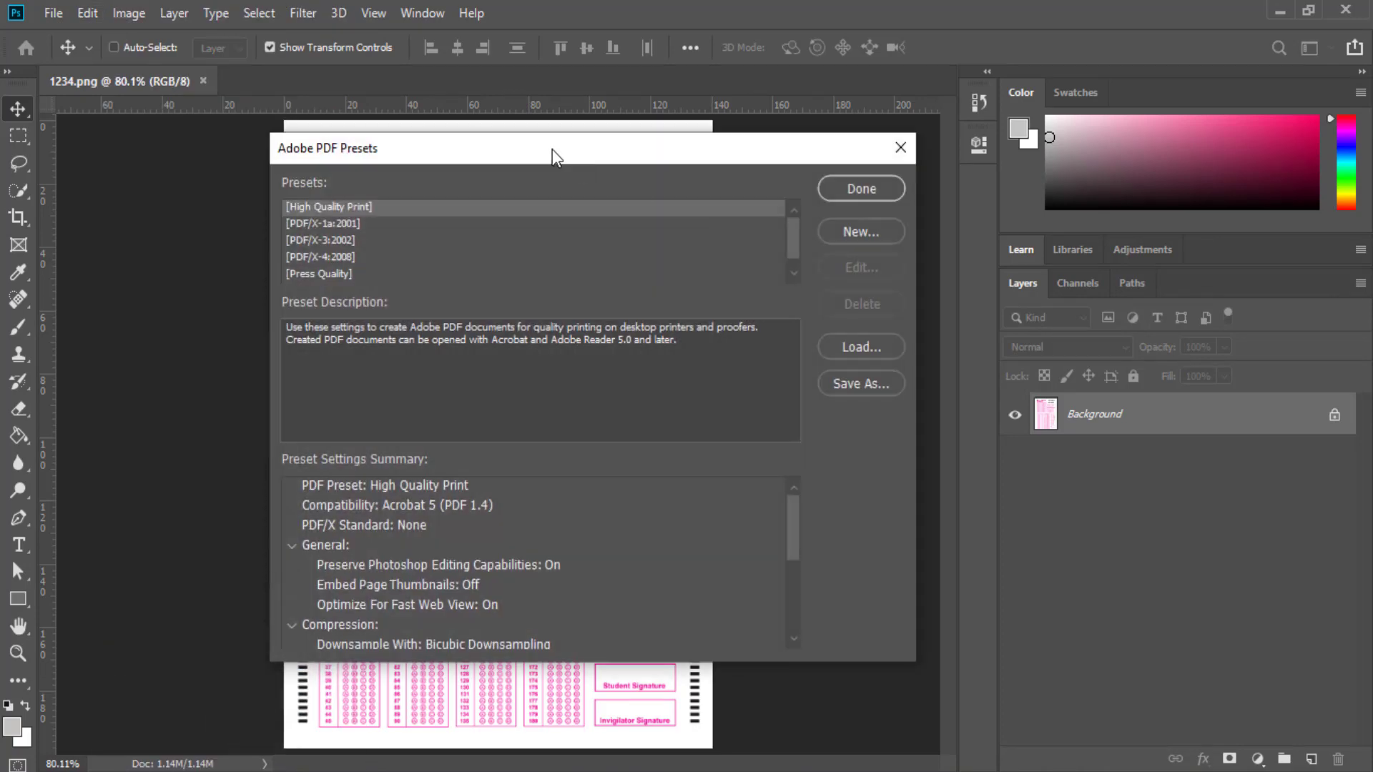
pyautogui.moveTo(552, 149); pyautogui.dragTo(490, 145)
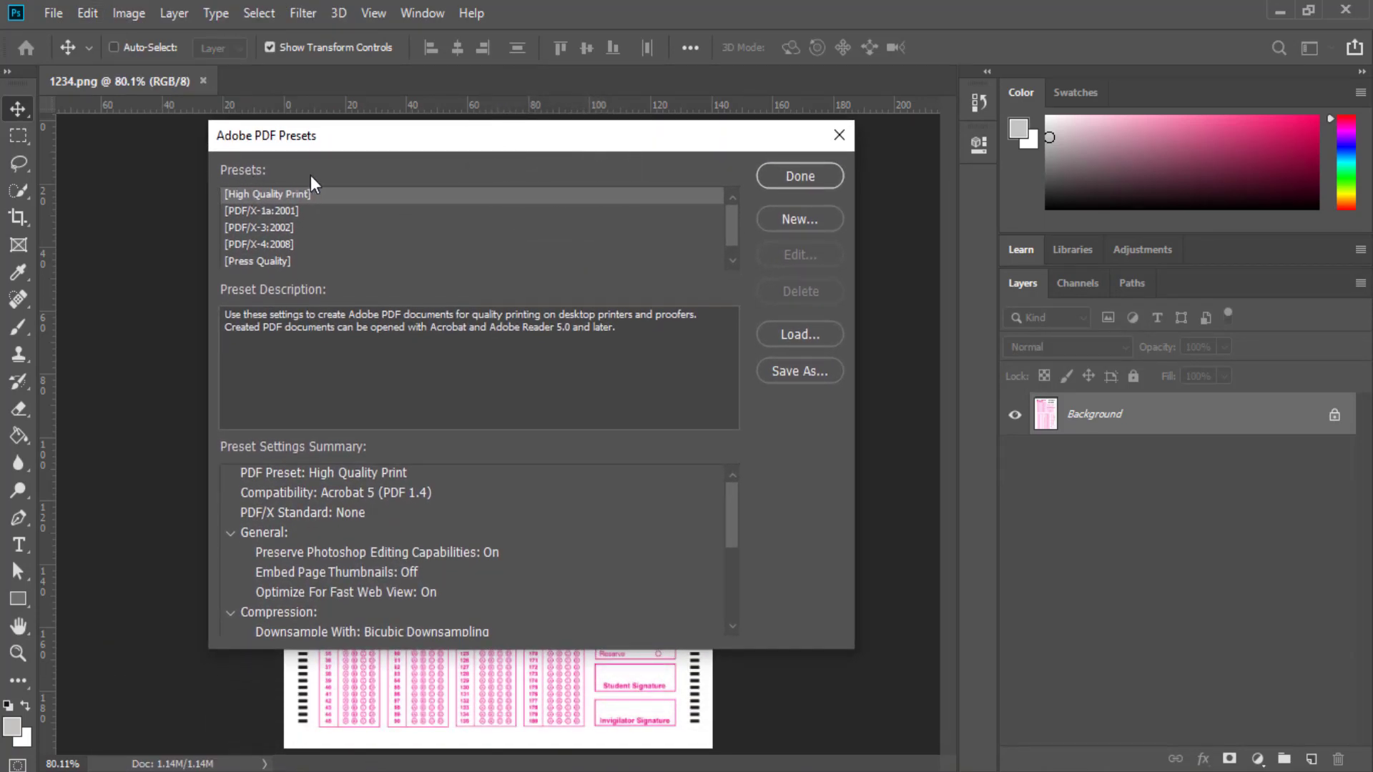
pyautogui.moveTo(734, 224)
pyautogui.mouseDown()
pyautogui.moveTo(738, 247)
pyautogui.moveTo(733, 218)
pyautogui.mouseUp()
pyautogui.click(359, 195)
pyautogui.moveTo(535, 147); pyautogui.dragTo(940, 272)
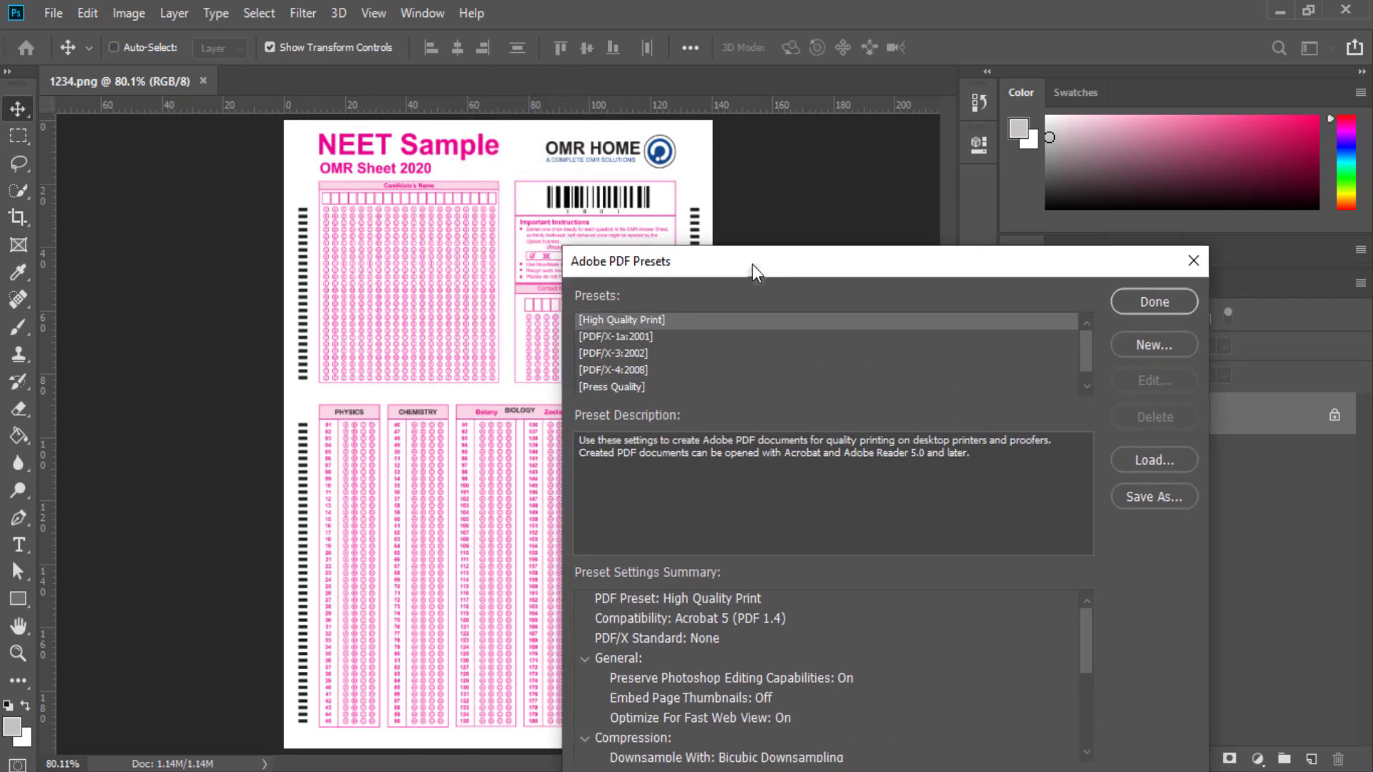
pyautogui.moveTo(752, 265); pyautogui.dragTo(645, 118)
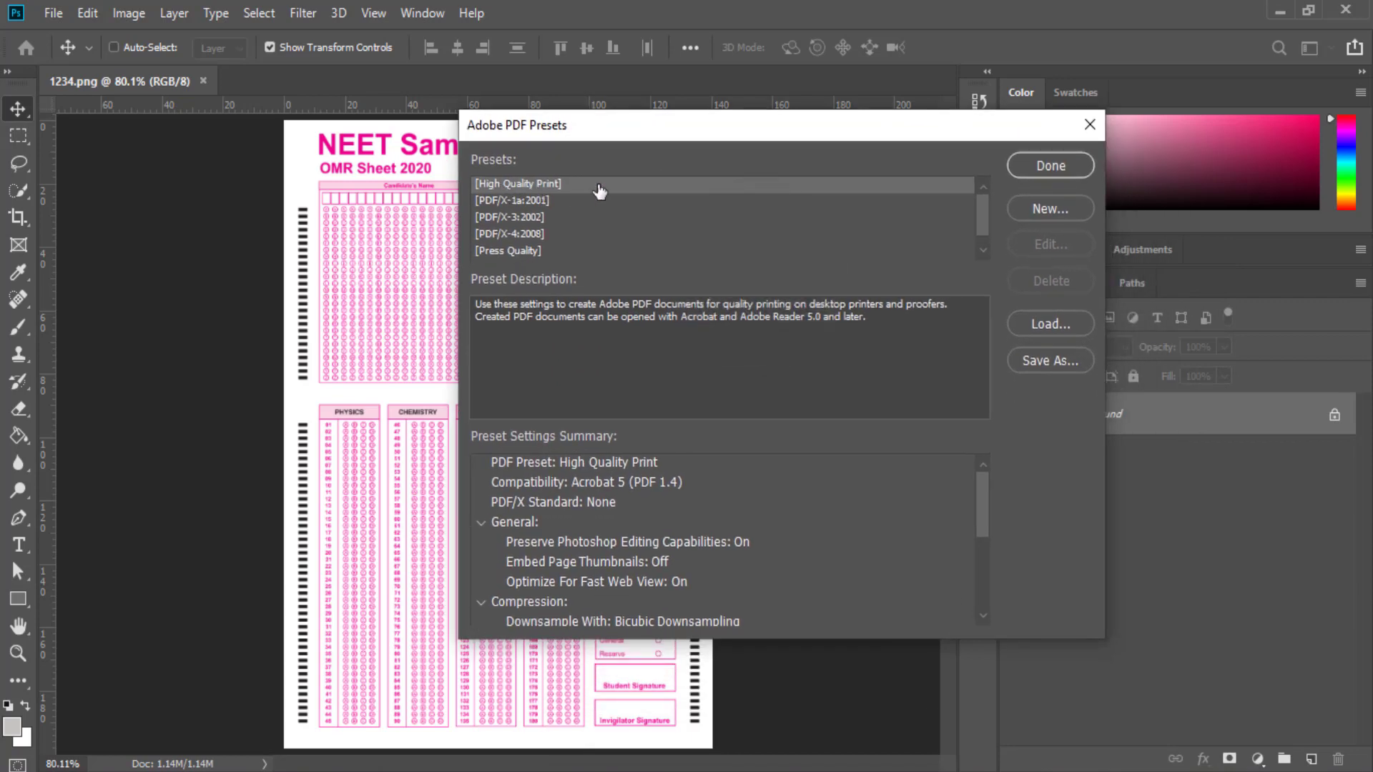
# Review the High Quality Print preset's description and settings summary, including the compression and output entries, and close the presets.
pyautogui.moveTo(879, 326); pyautogui.dragTo(444, 299)
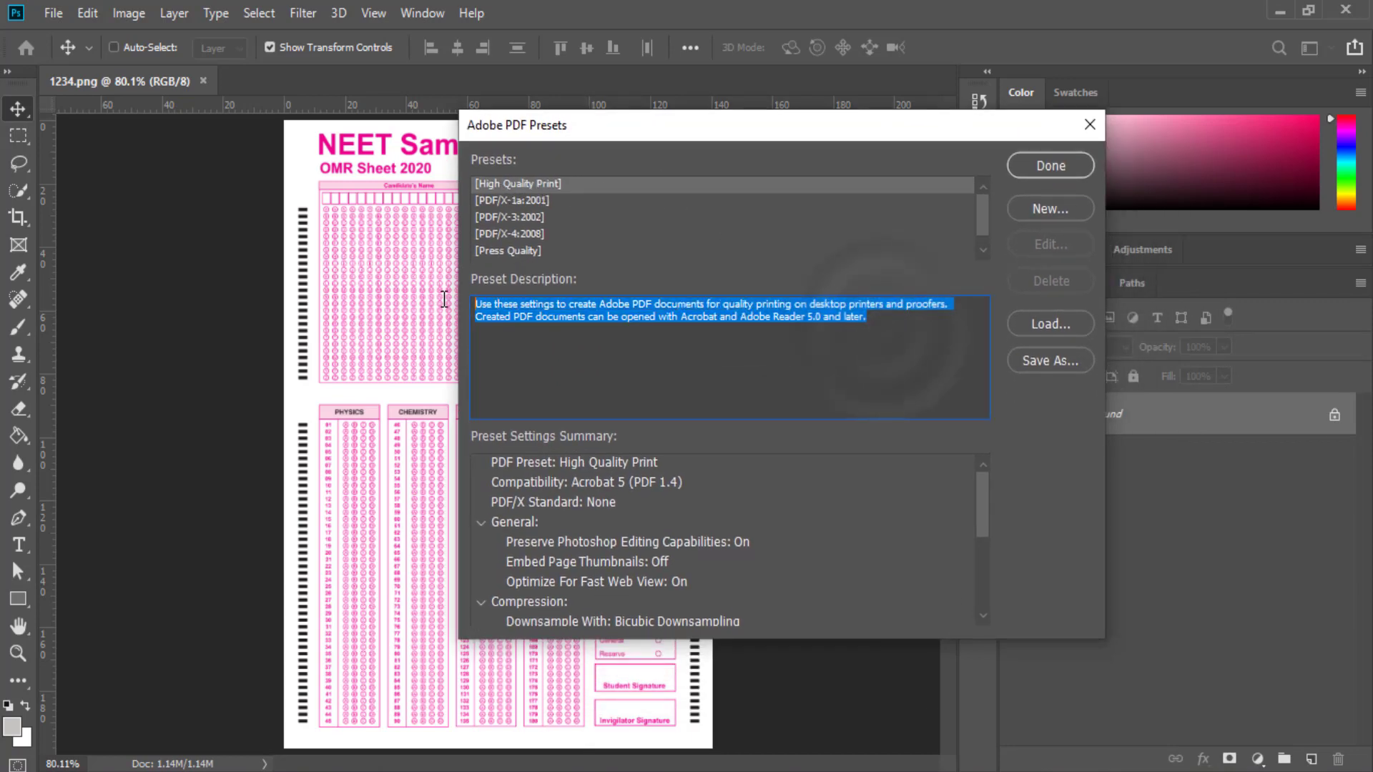
pyautogui.click(833, 324)
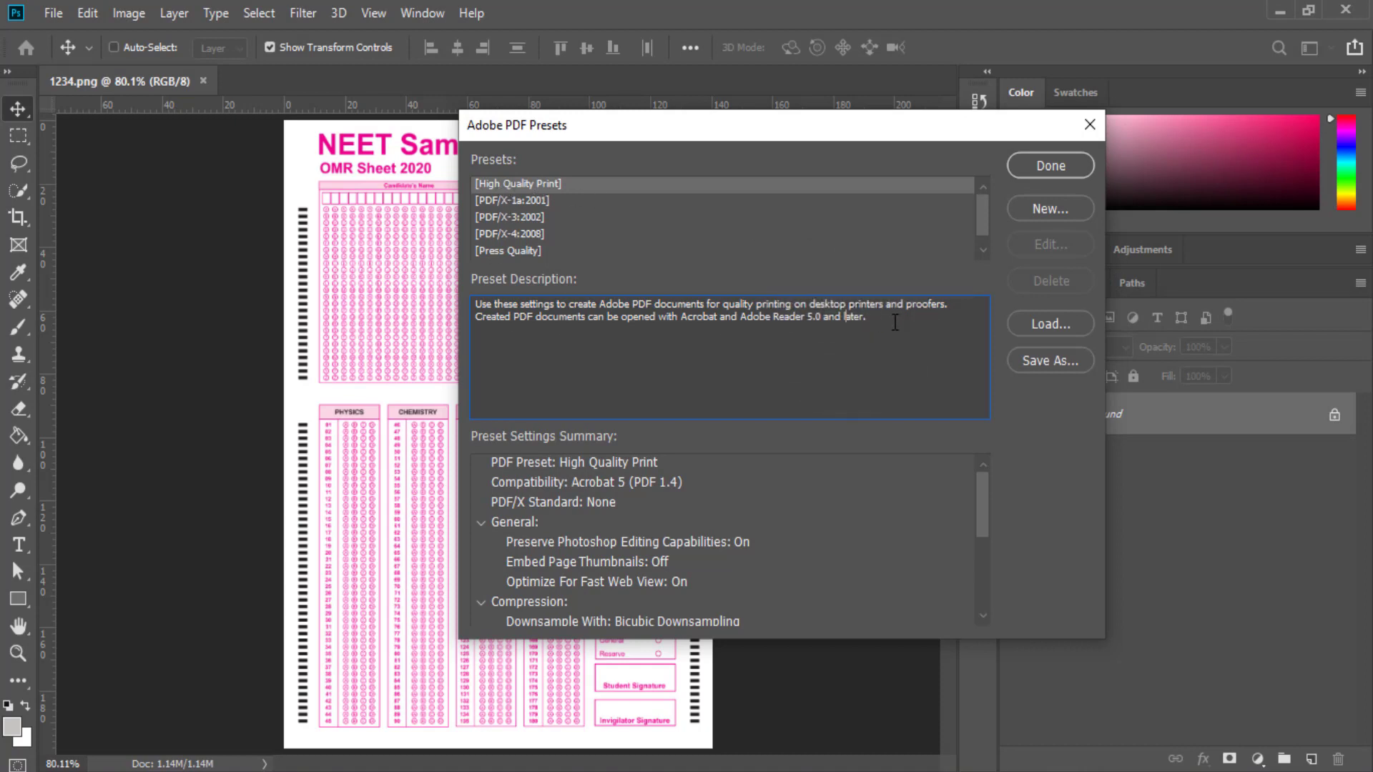
pyautogui.moveTo(895, 323); pyautogui.dragTo(468, 299)
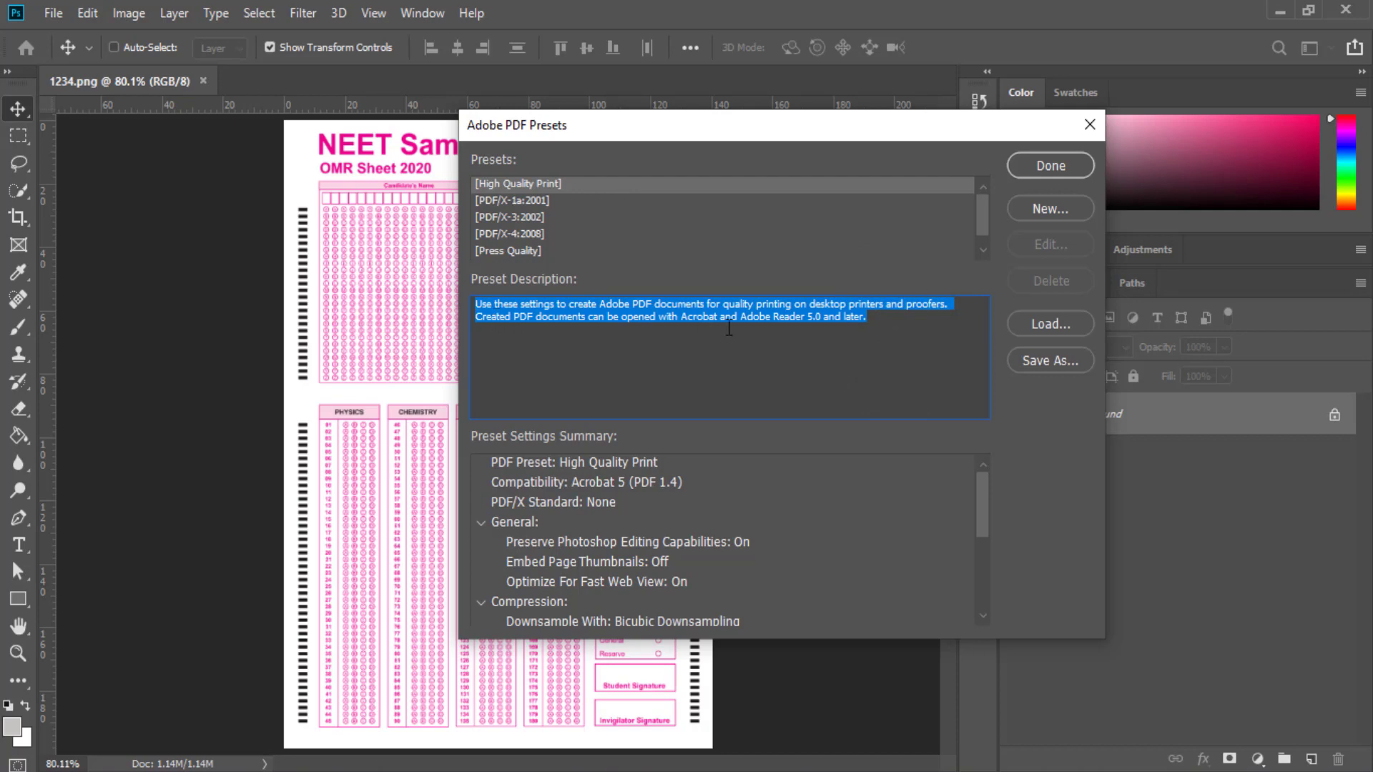
pyautogui.click(881, 327)
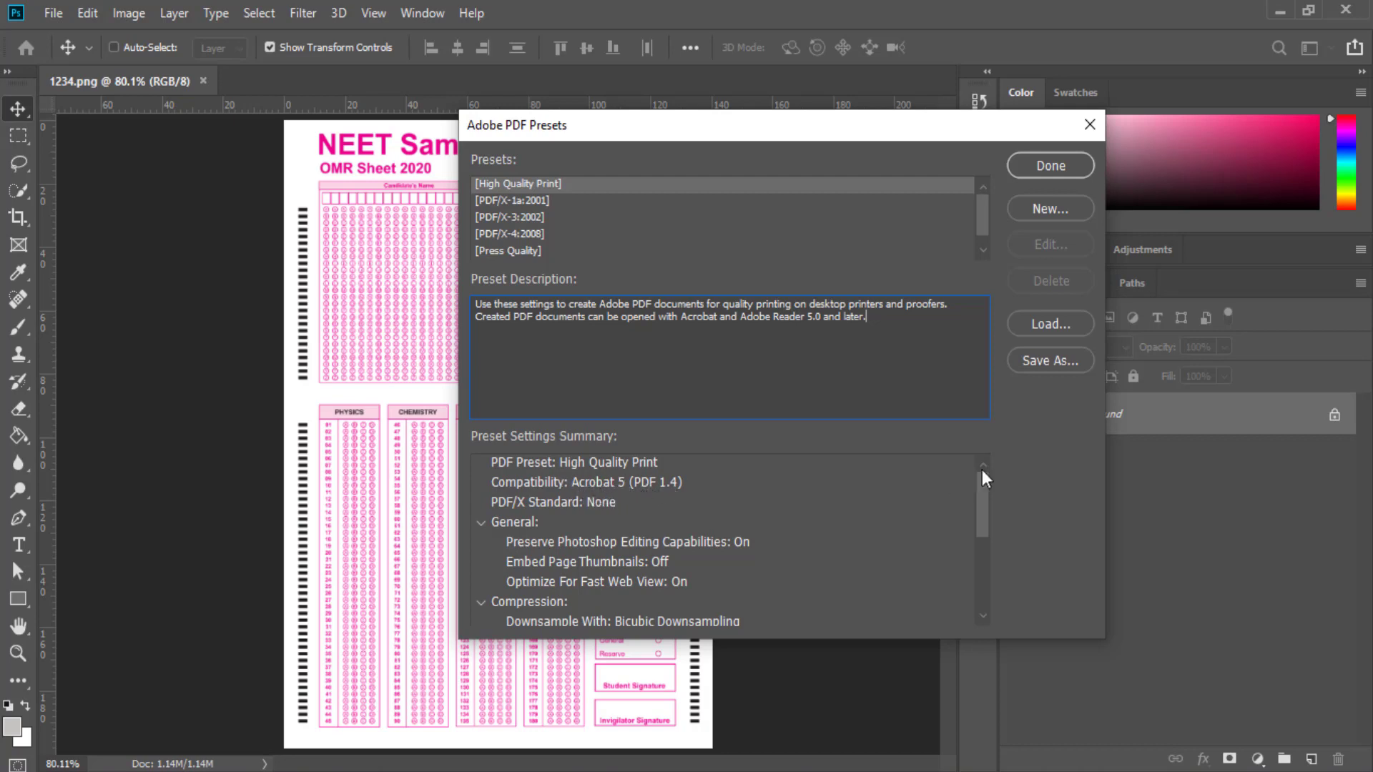
pyautogui.moveTo(981, 500); pyautogui.dragTo(969, 548)
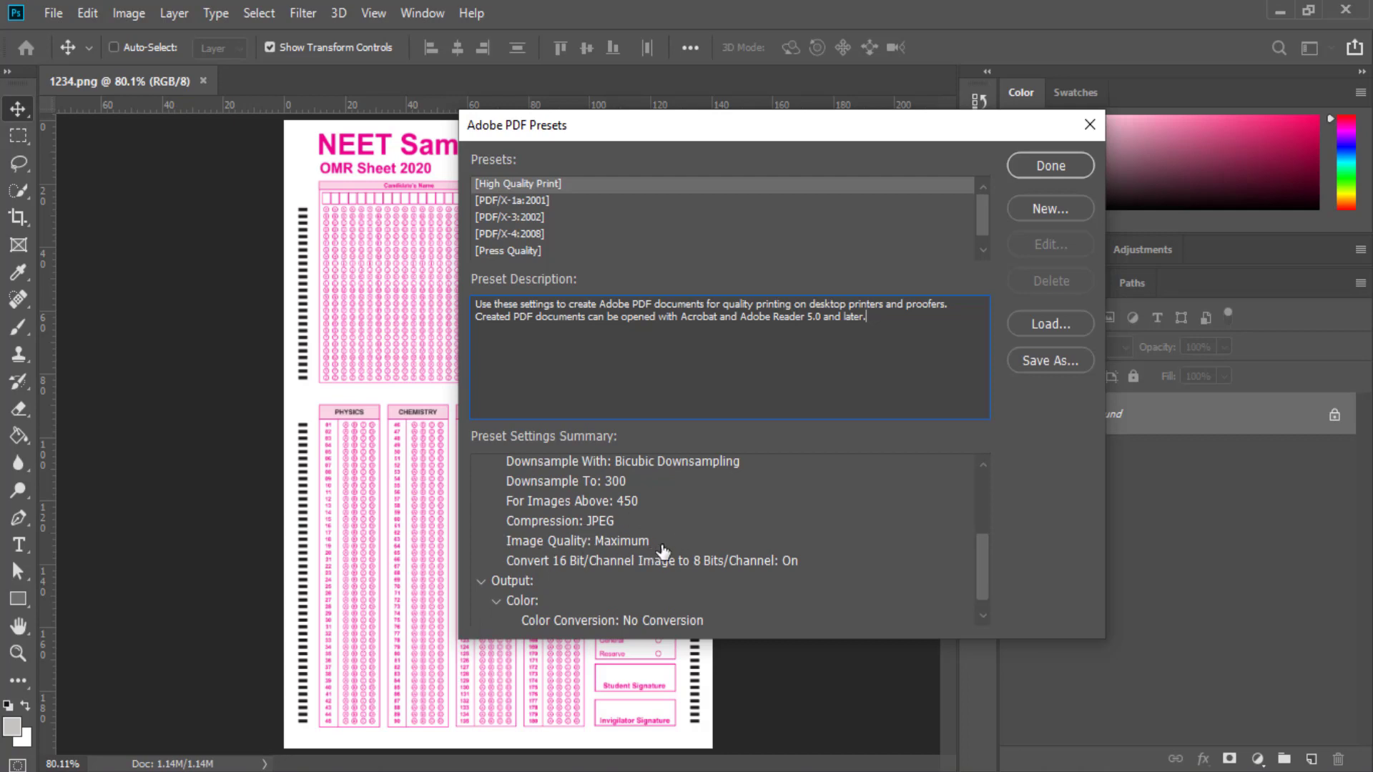
pyautogui.moveTo(978, 549); pyautogui.dragTo(983, 448)
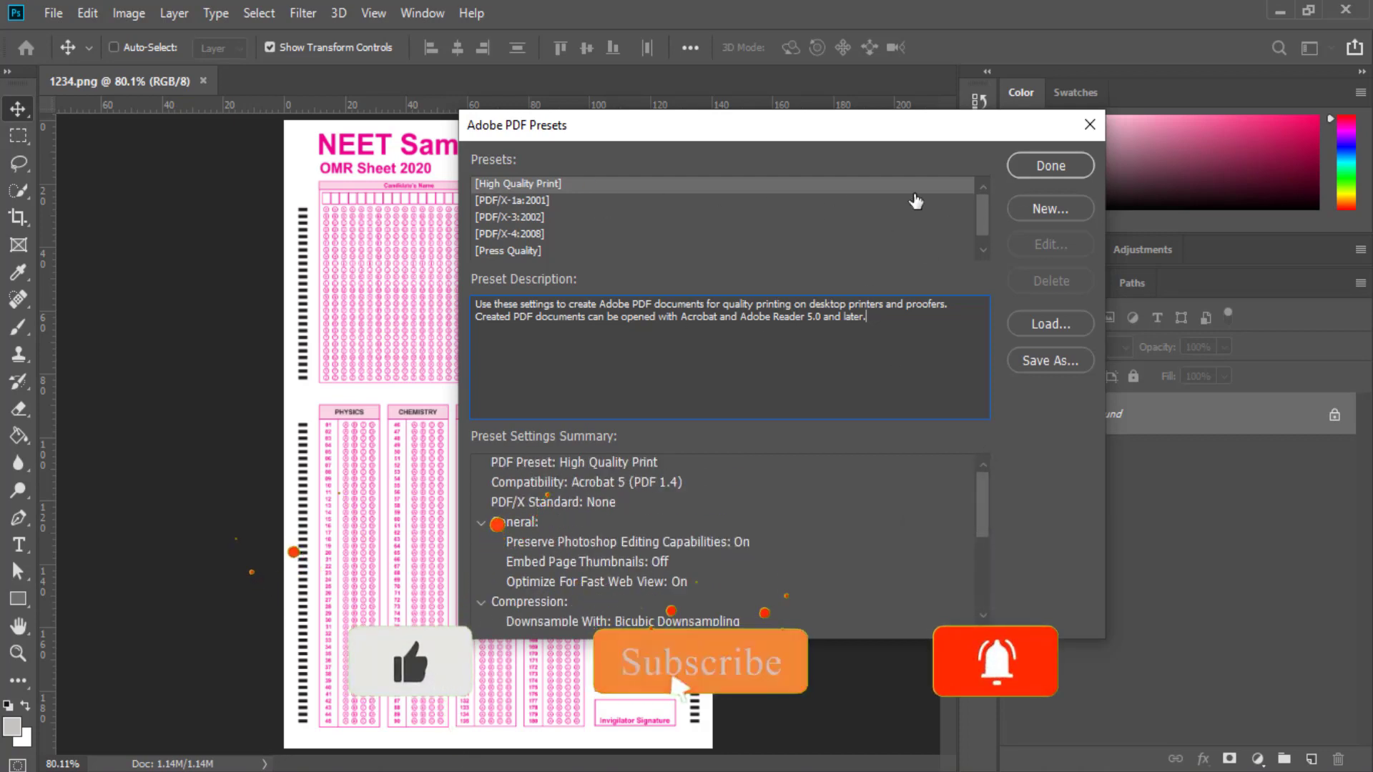
pyautogui.click(1050, 165)
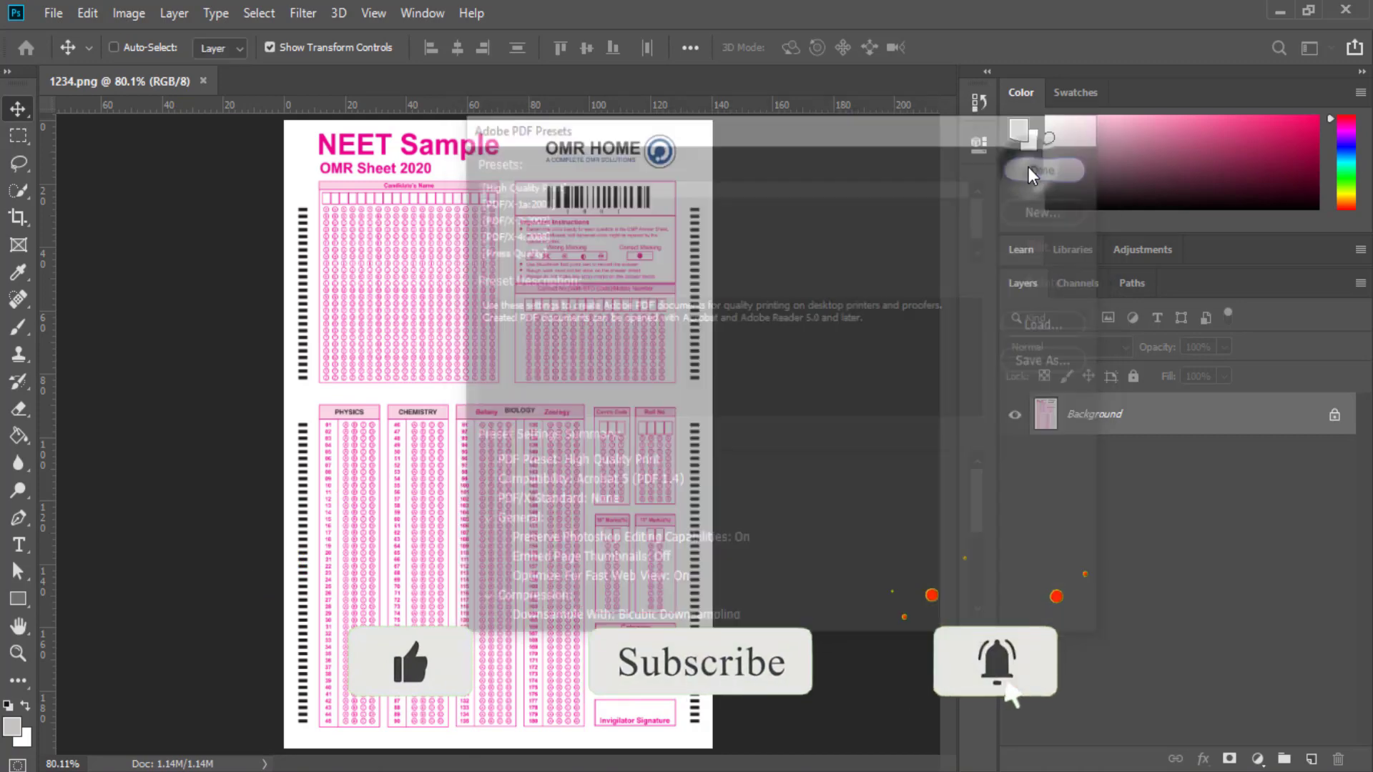
pyautogui.click(86, 15)
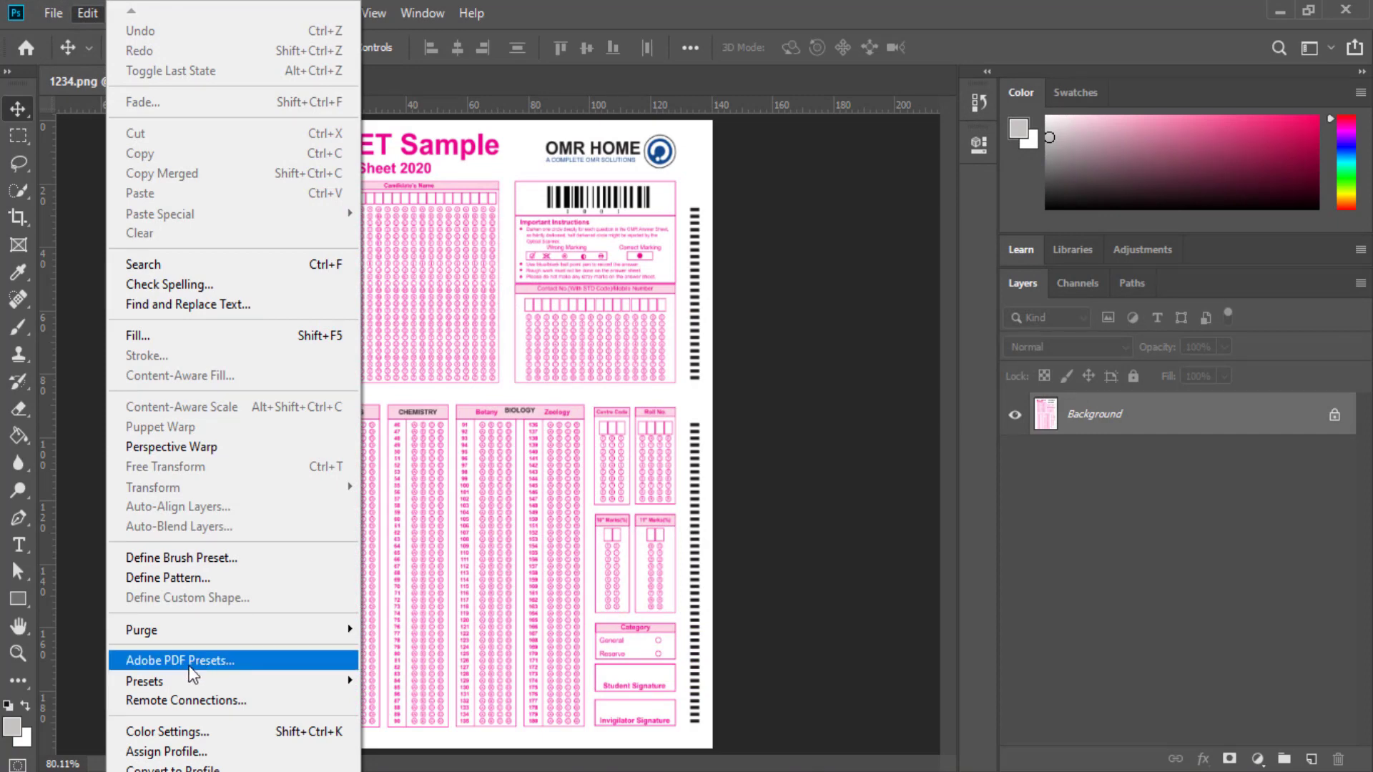
pyautogui.click(37, 14)
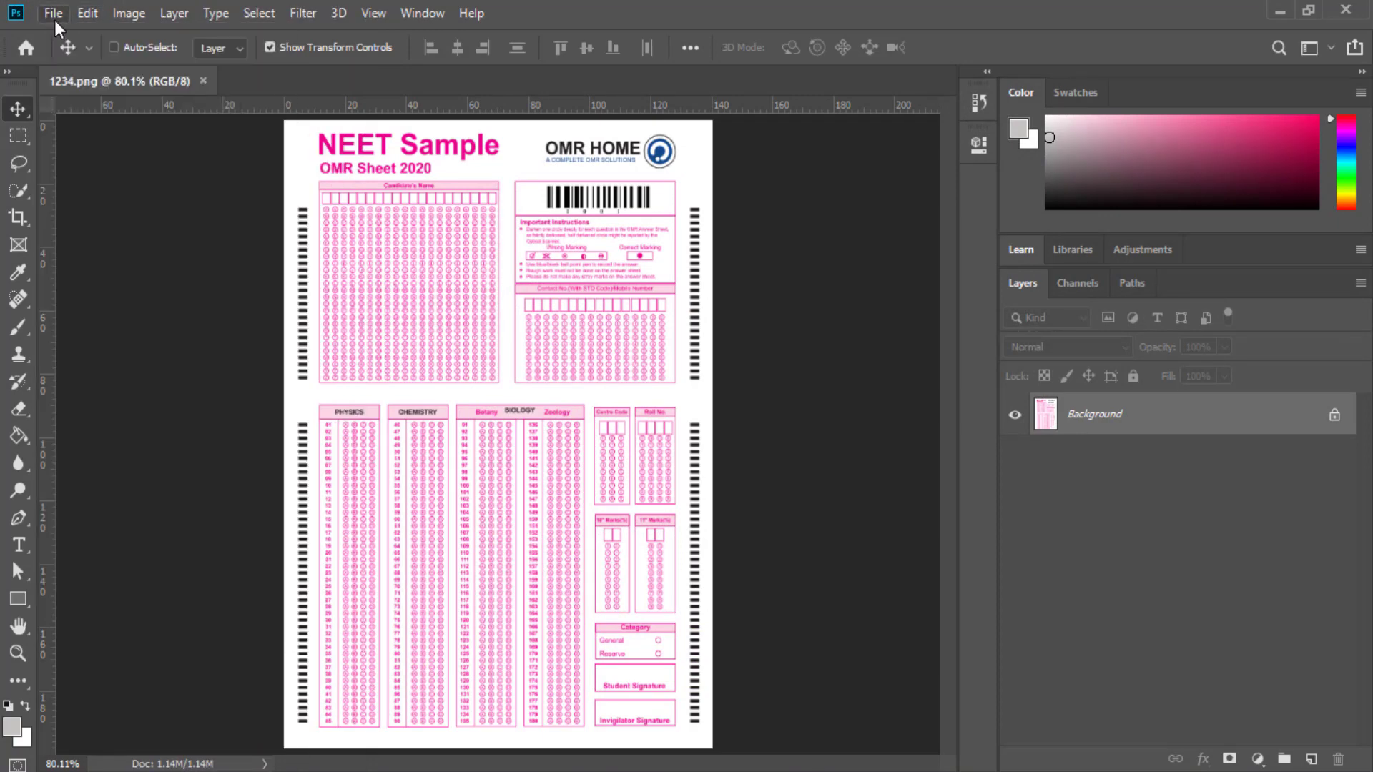
# Start saving the document to the Desktop in Photoshop PDF format and proceed to the Save Adobe PDF options.
pyautogui.click(53, 13)
pyautogui.moveTo(93, 299)
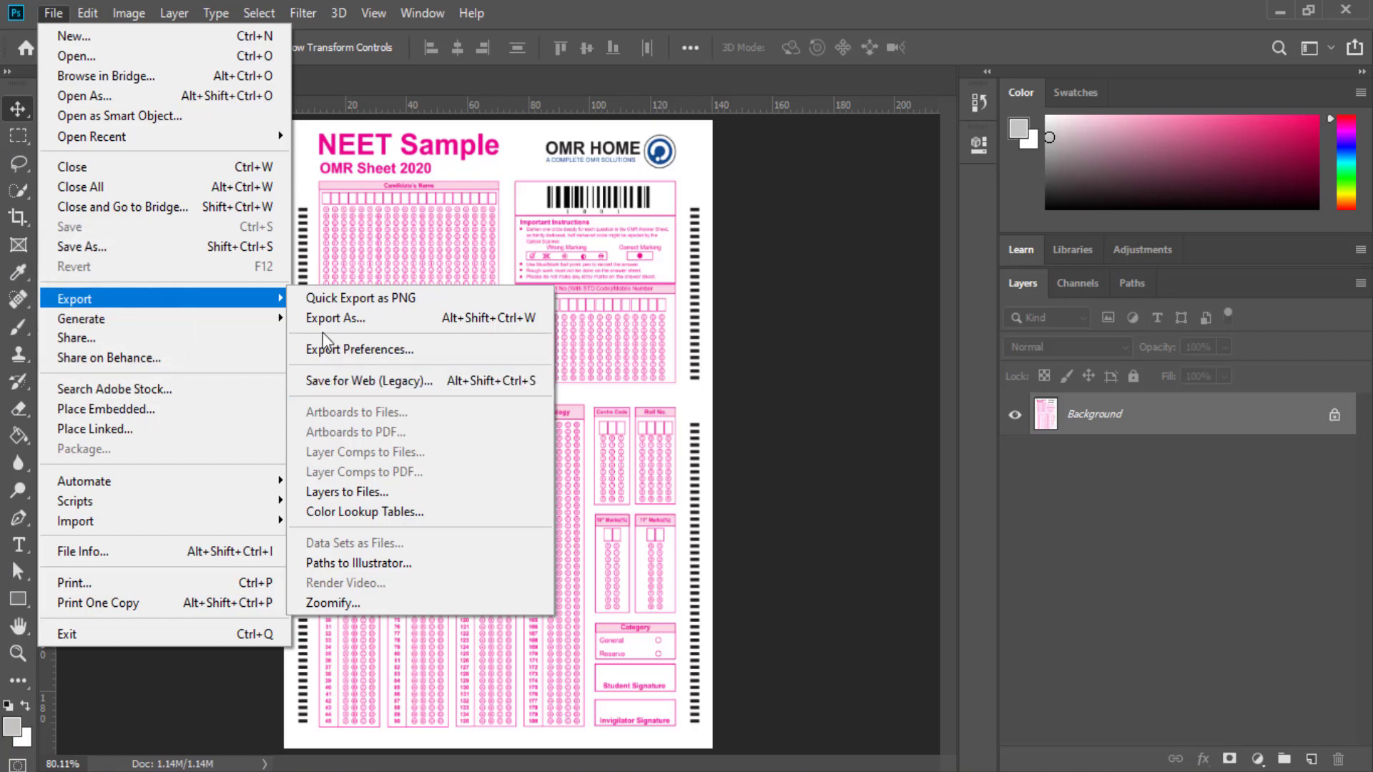
pyautogui.click(114, 250)
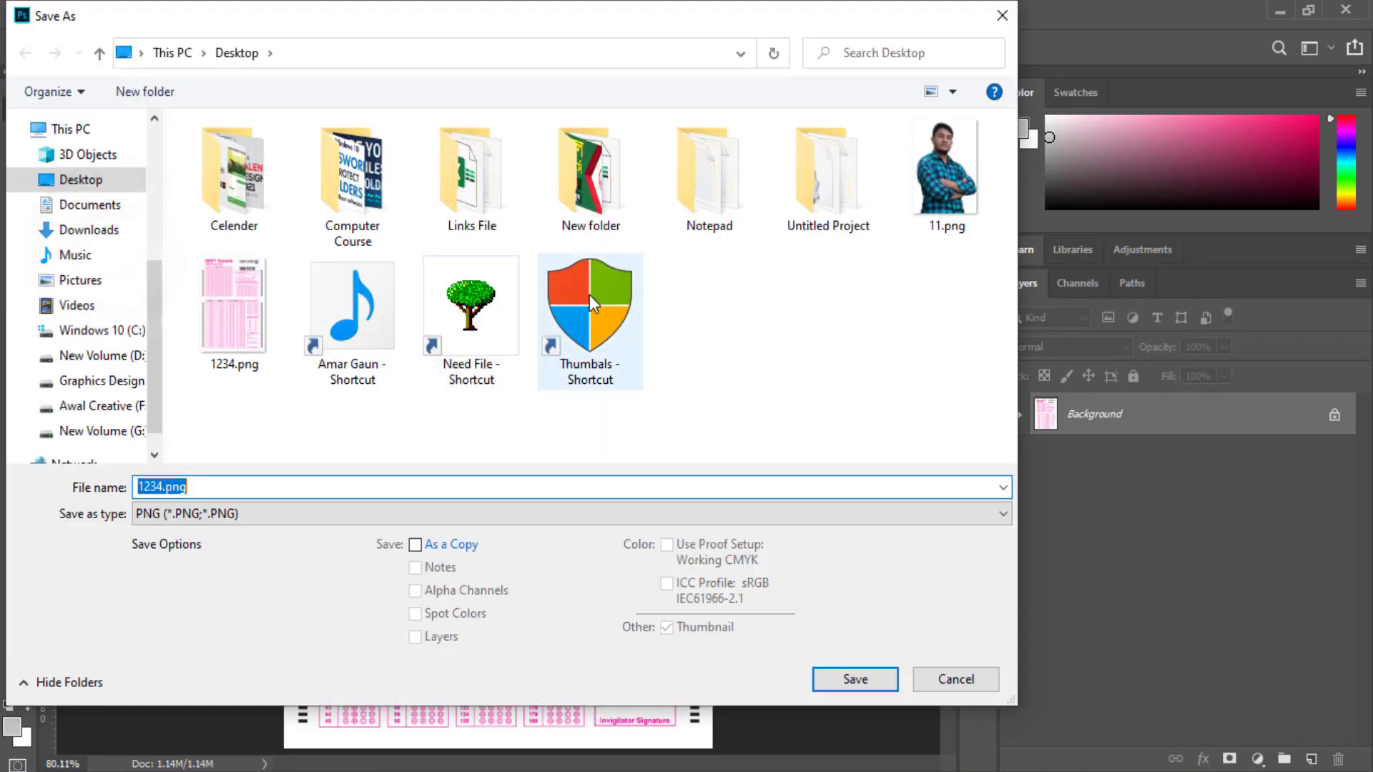
pyautogui.click(298, 513)
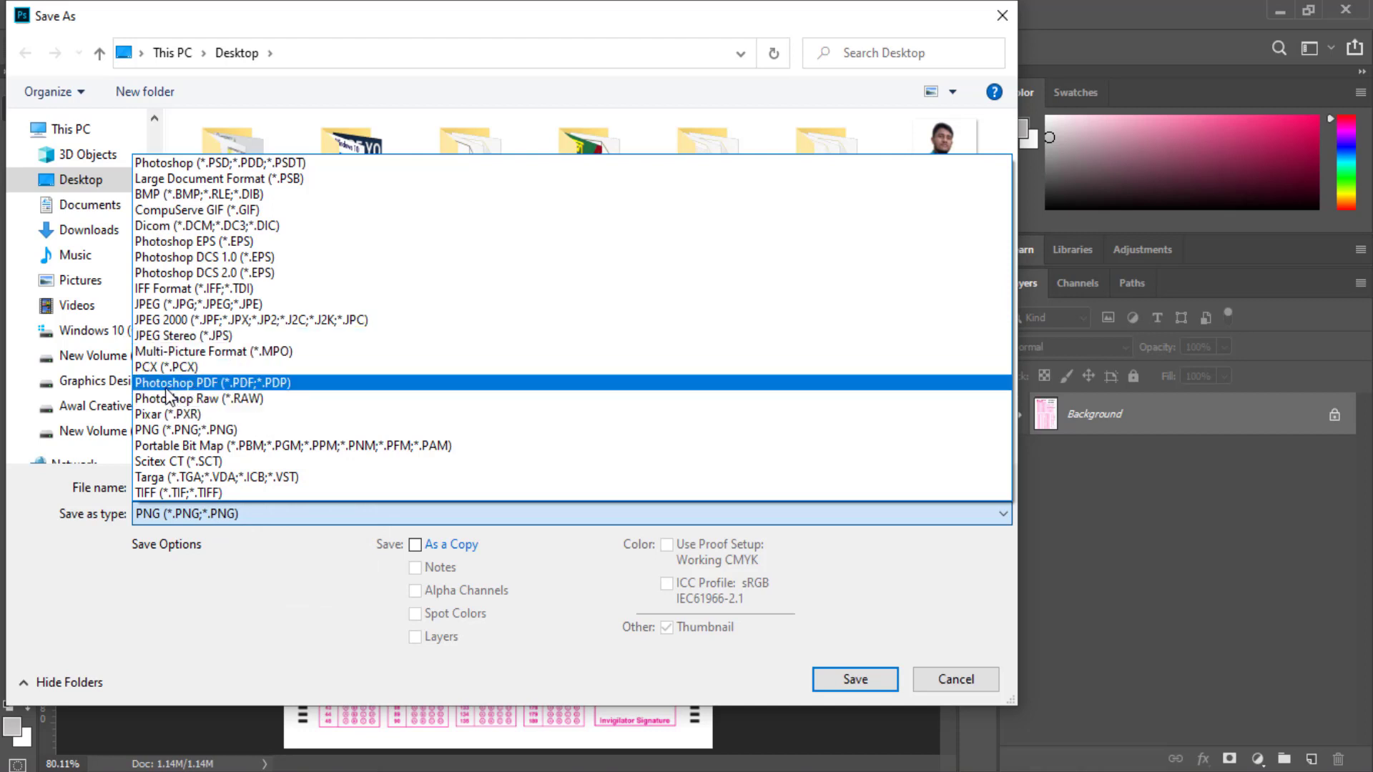
pyautogui.click(269, 390)
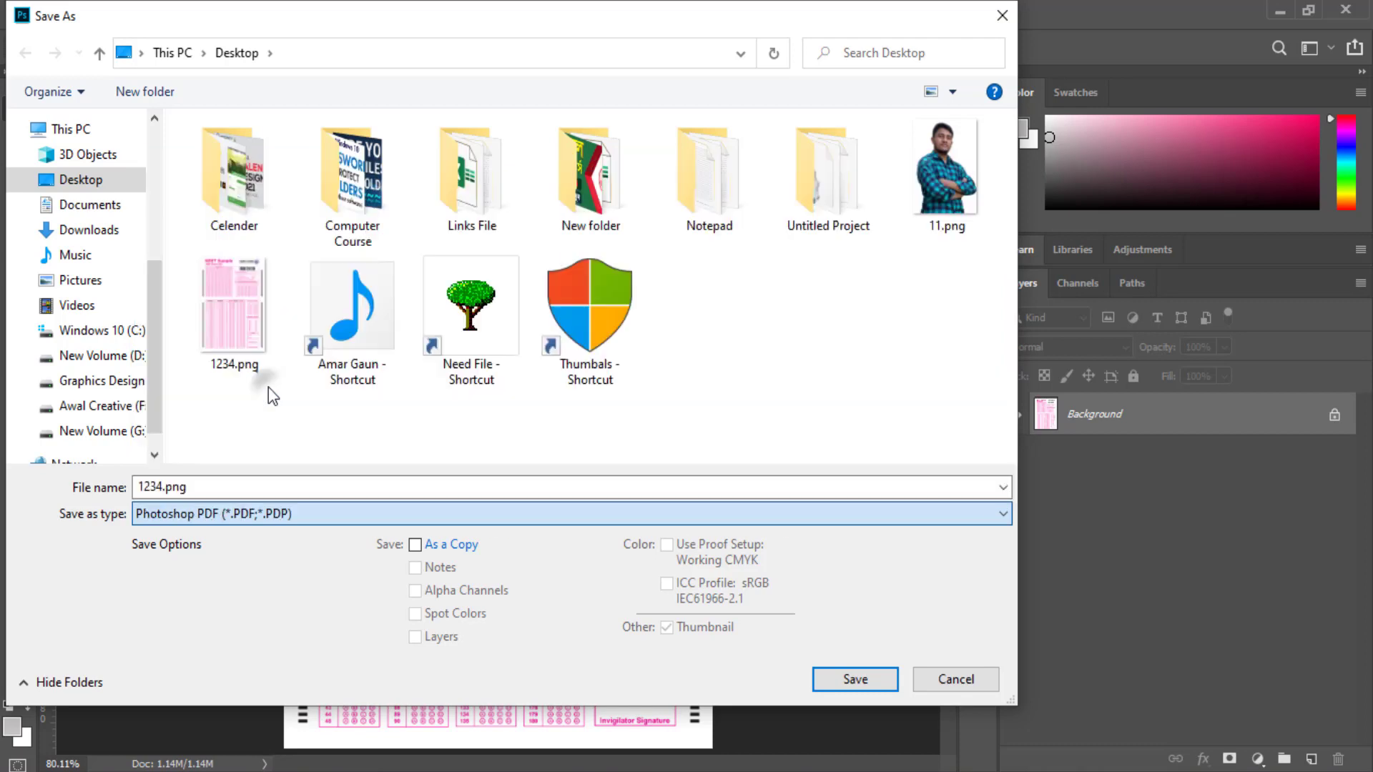
pyautogui.click(864, 682)
pyautogui.click(686, 322)
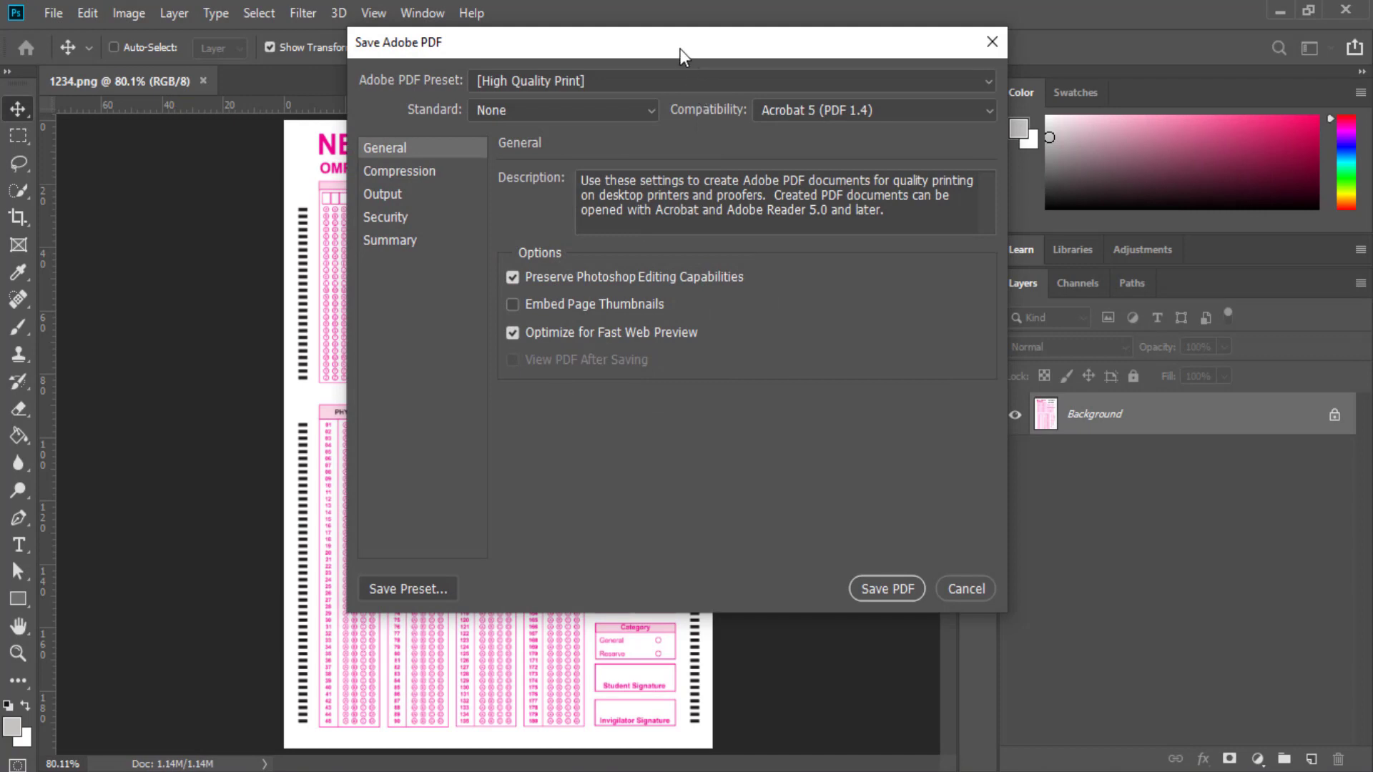
# Review the Compression, Output, Security and Summary settings of the PDF being saved.
pyautogui.moveTo(680, 49); pyautogui.dragTo(577, 142)
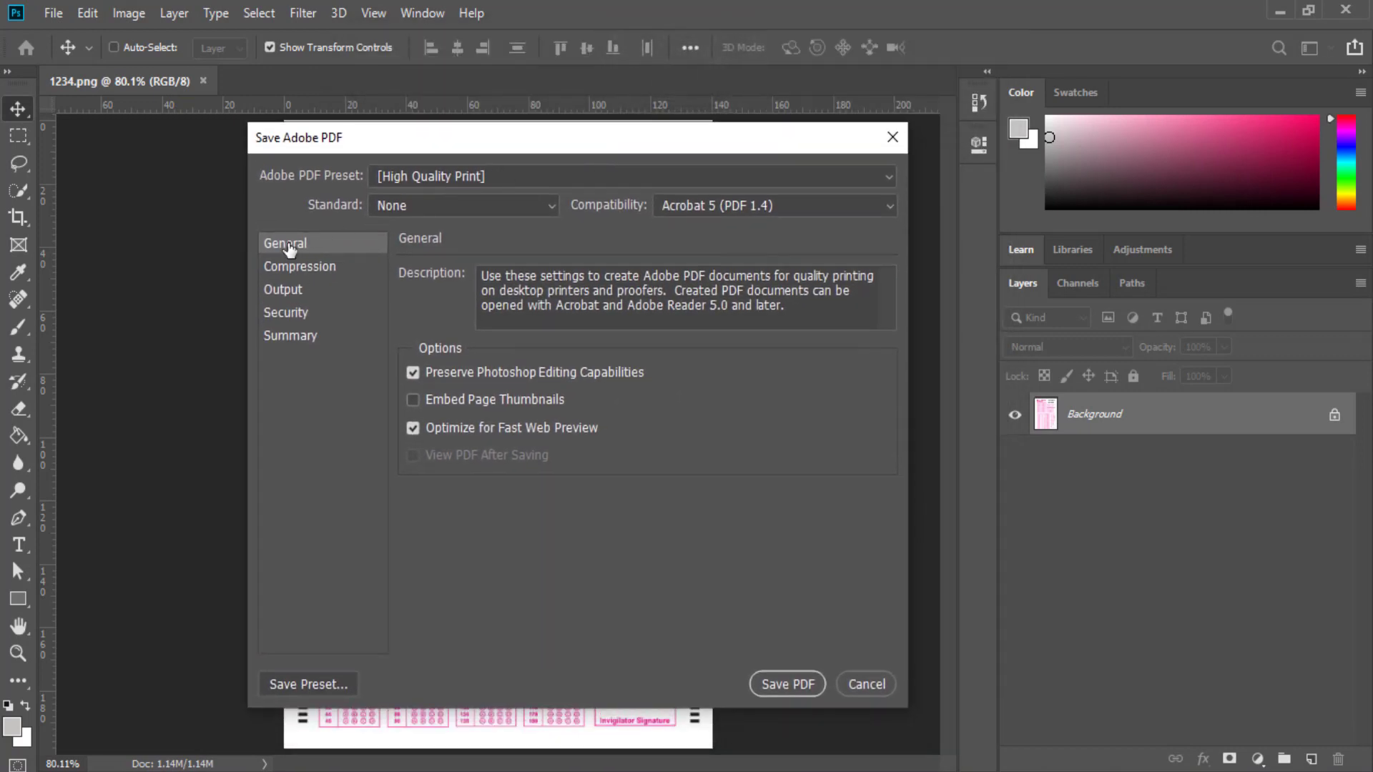
pyautogui.click(304, 267)
pyautogui.click(295, 290)
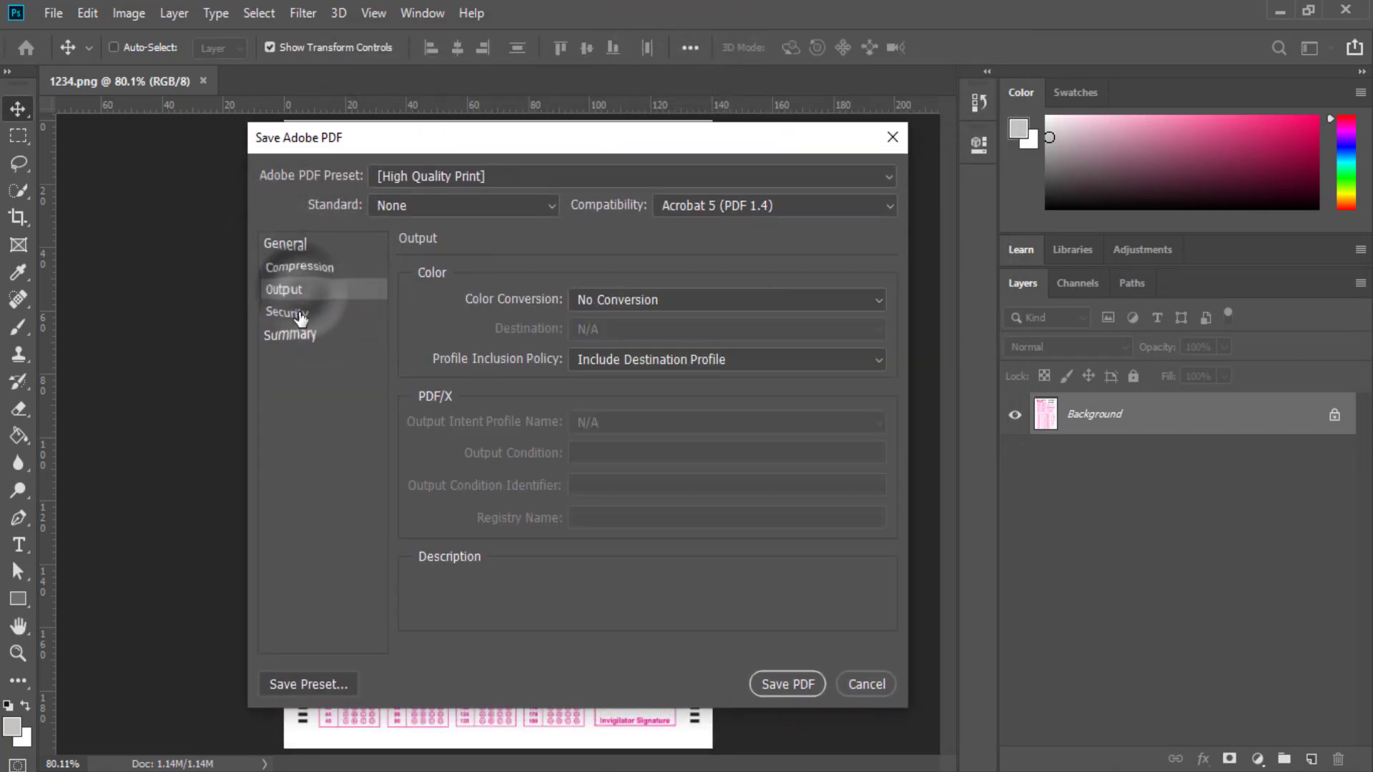
pyautogui.click(301, 314)
pyautogui.click(296, 335)
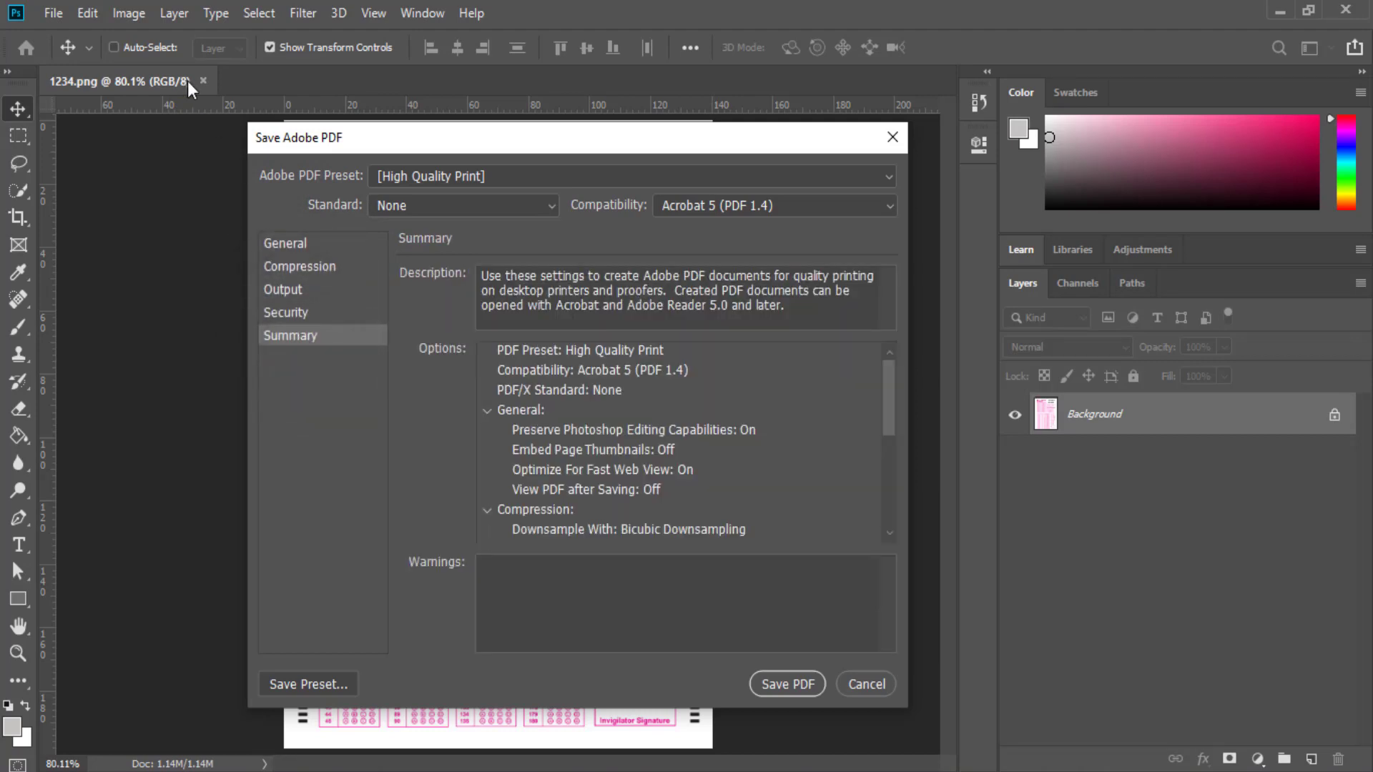
pyautogui.click(85, 12)
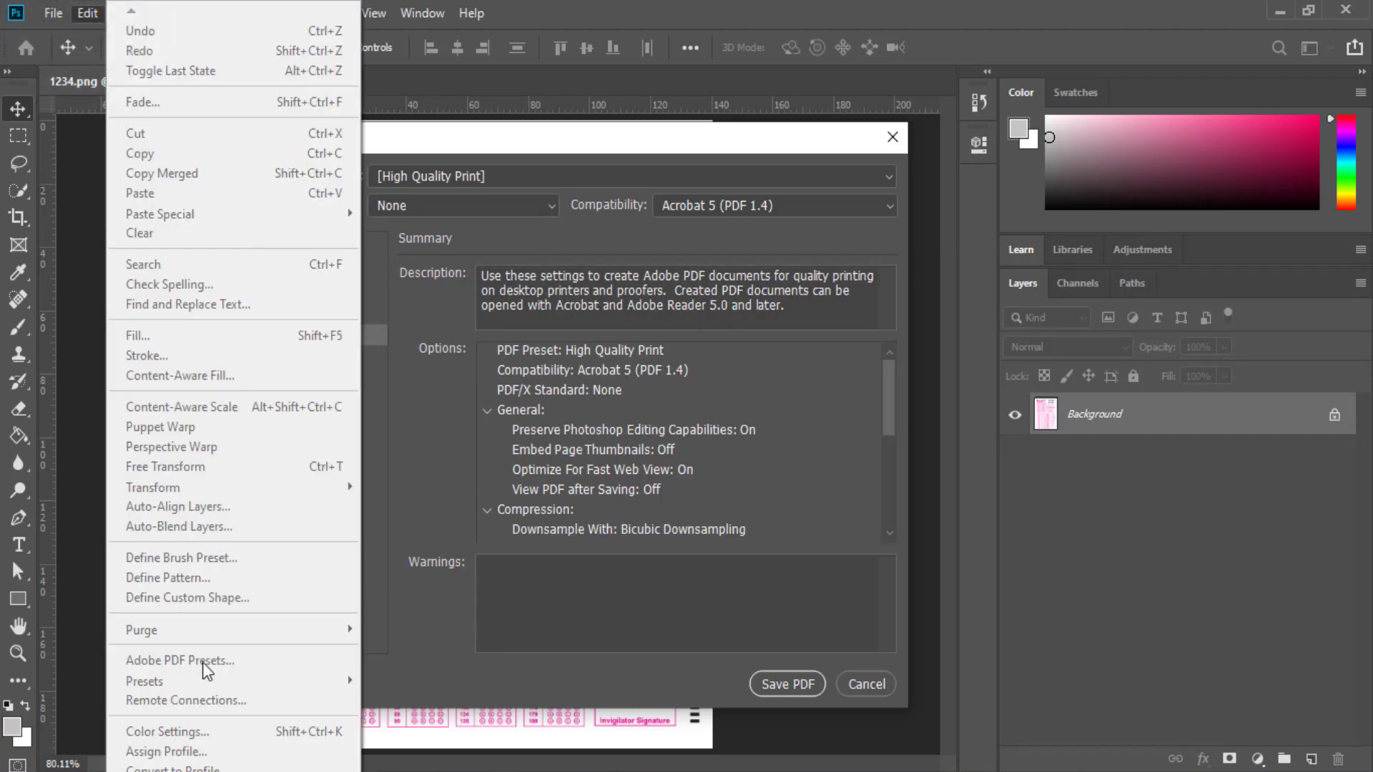
# Return to the General settings and look through the available Adobe PDF presets, keeping High Quality Print selected.
pyautogui.click(564, 622)
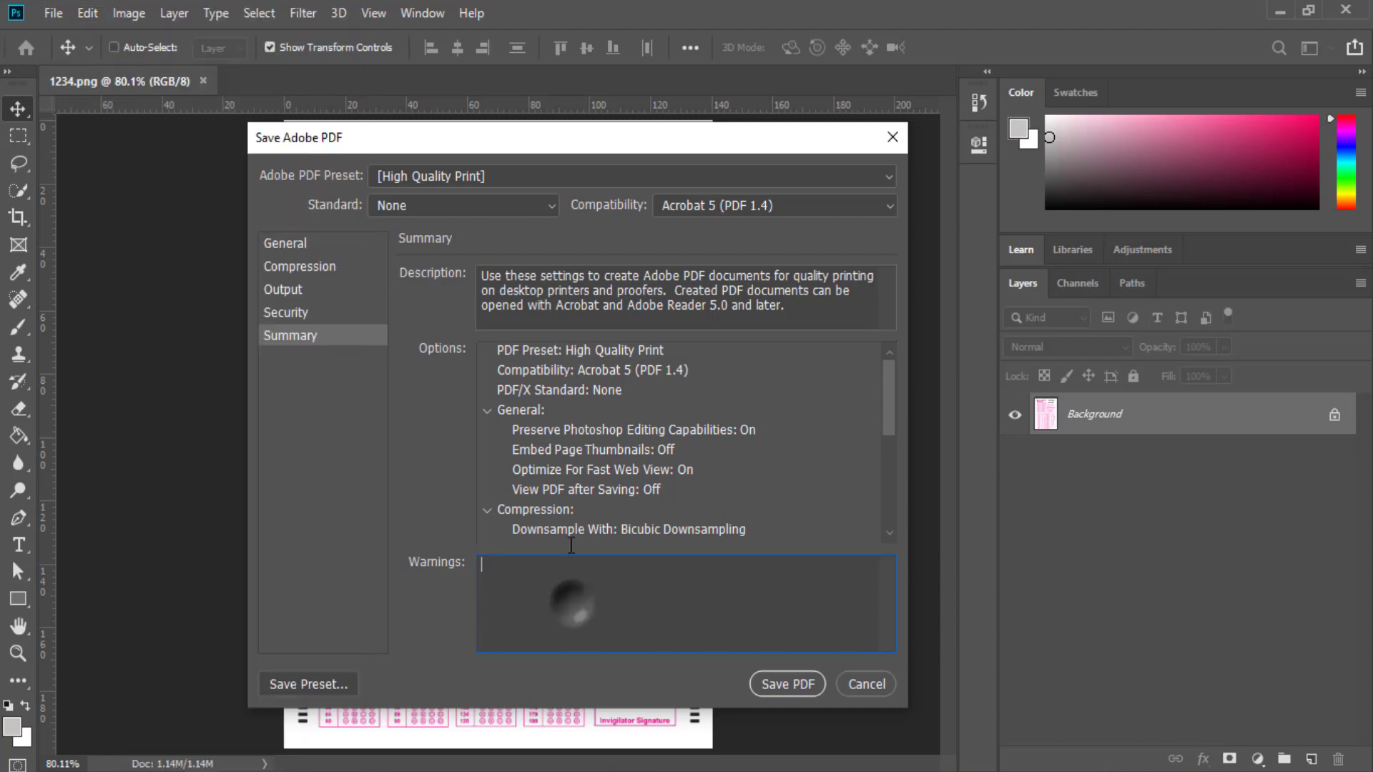
pyautogui.click(297, 243)
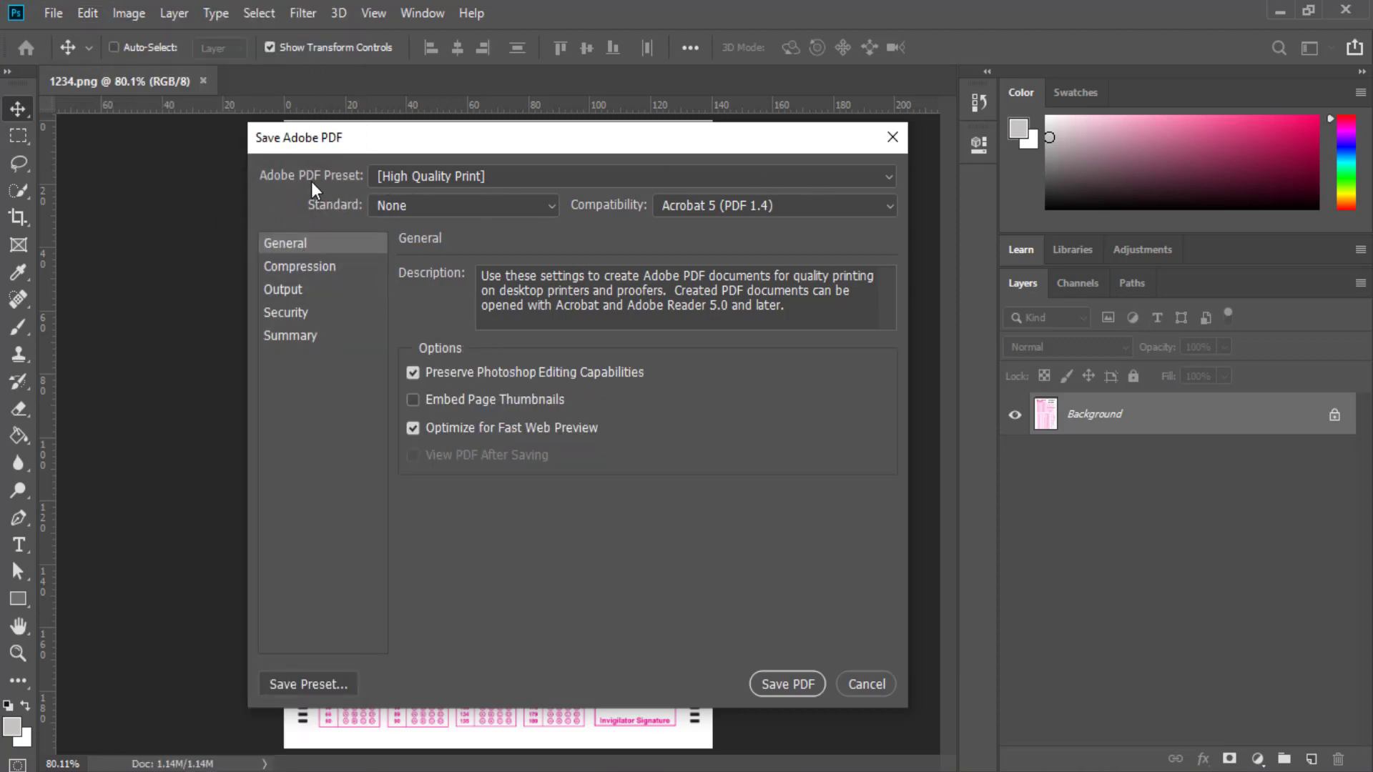
pyautogui.click(814, 183)
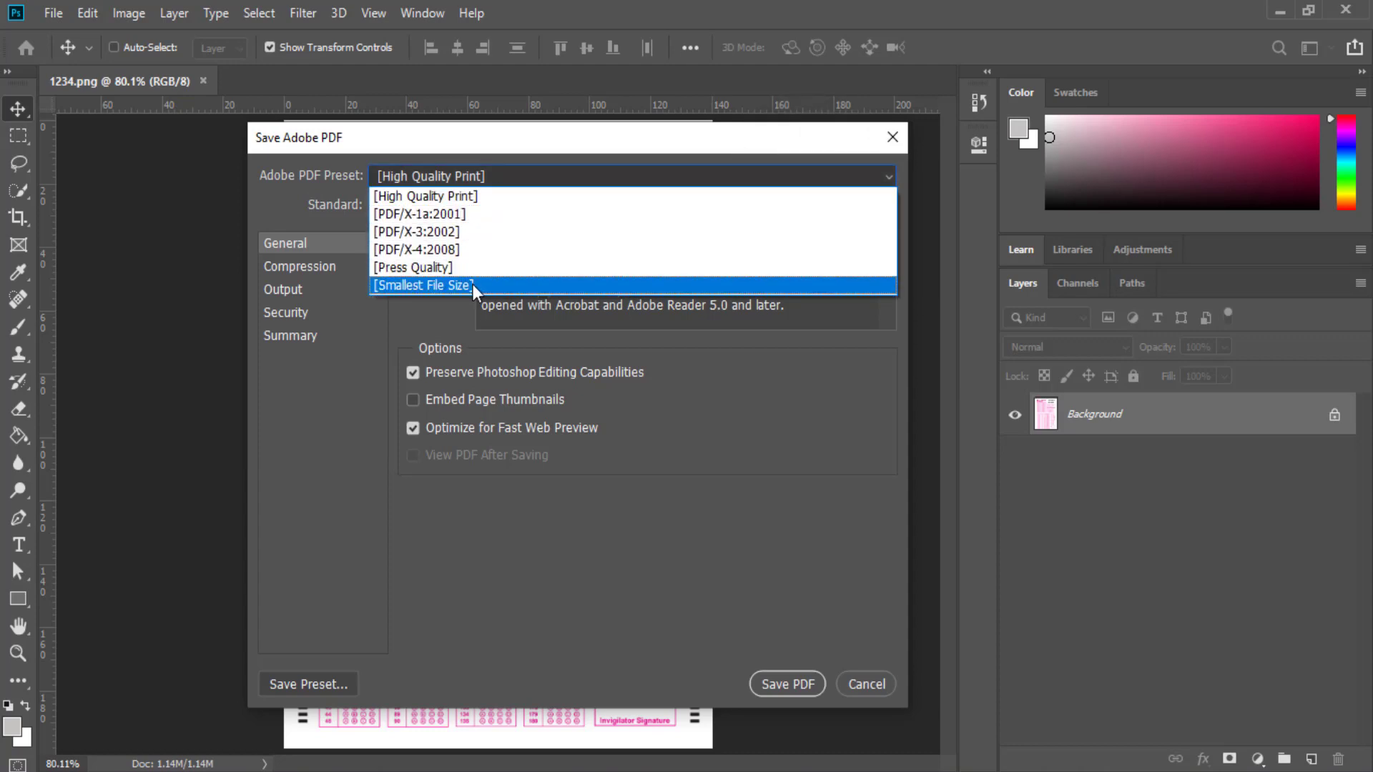
pyautogui.click(90, 10)
pyautogui.click(90, 10)
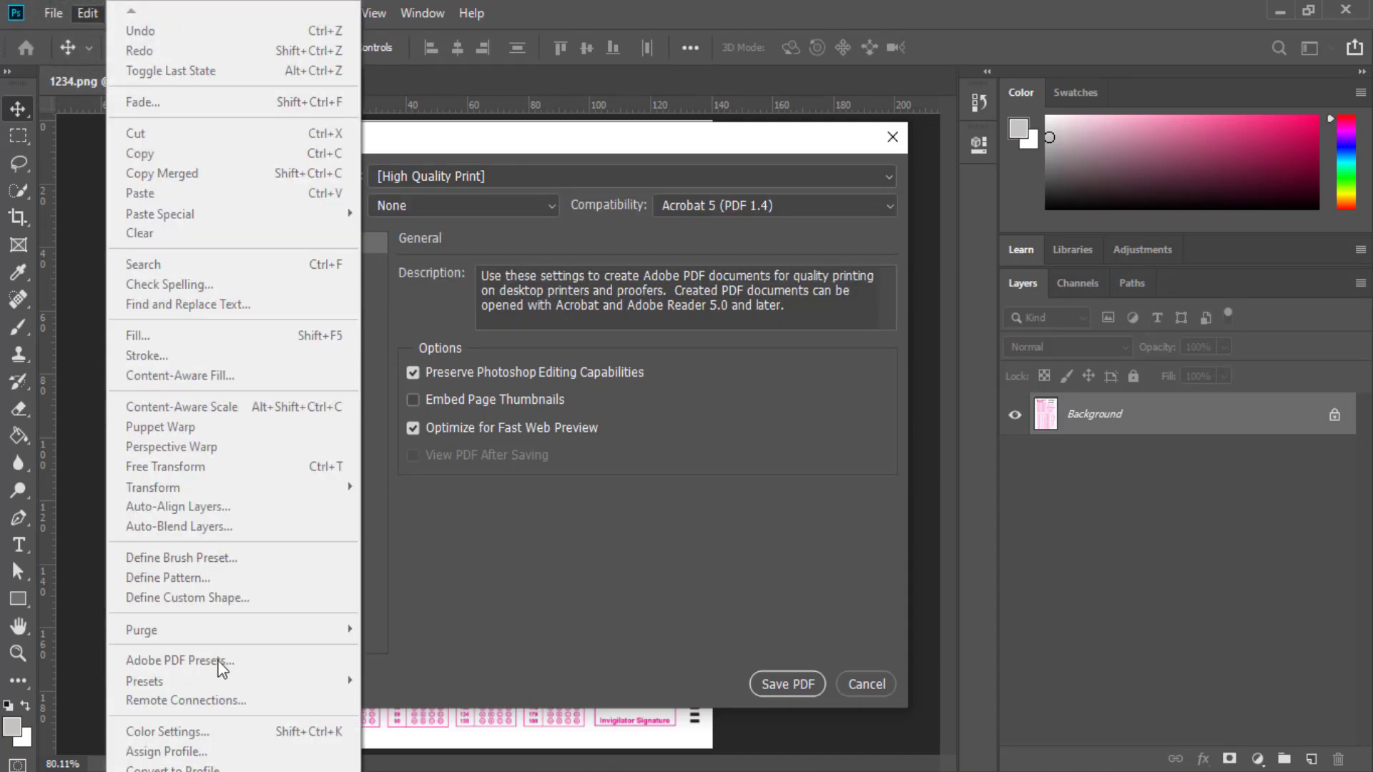
pyautogui.click(671, 529)
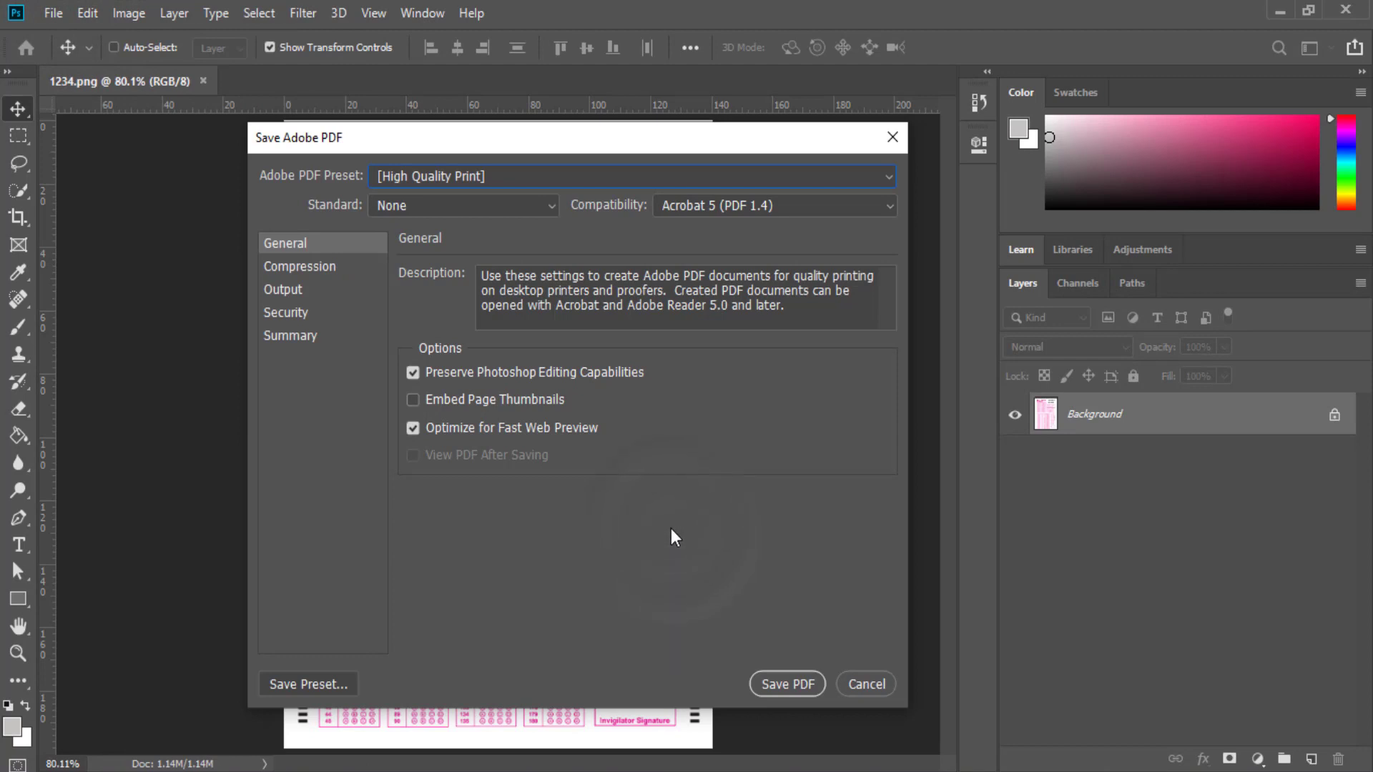
pyautogui.click(881, 177)
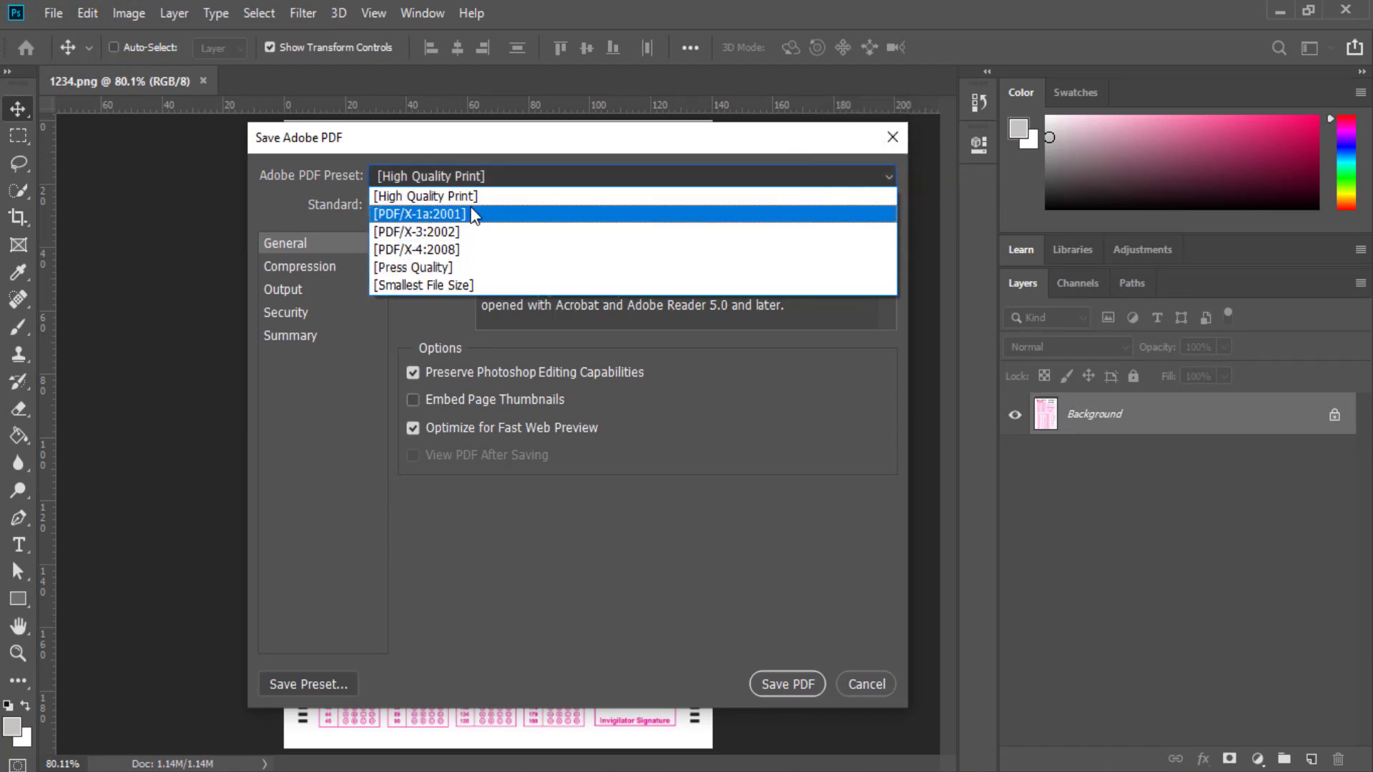
pyautogui.click(414, 196)
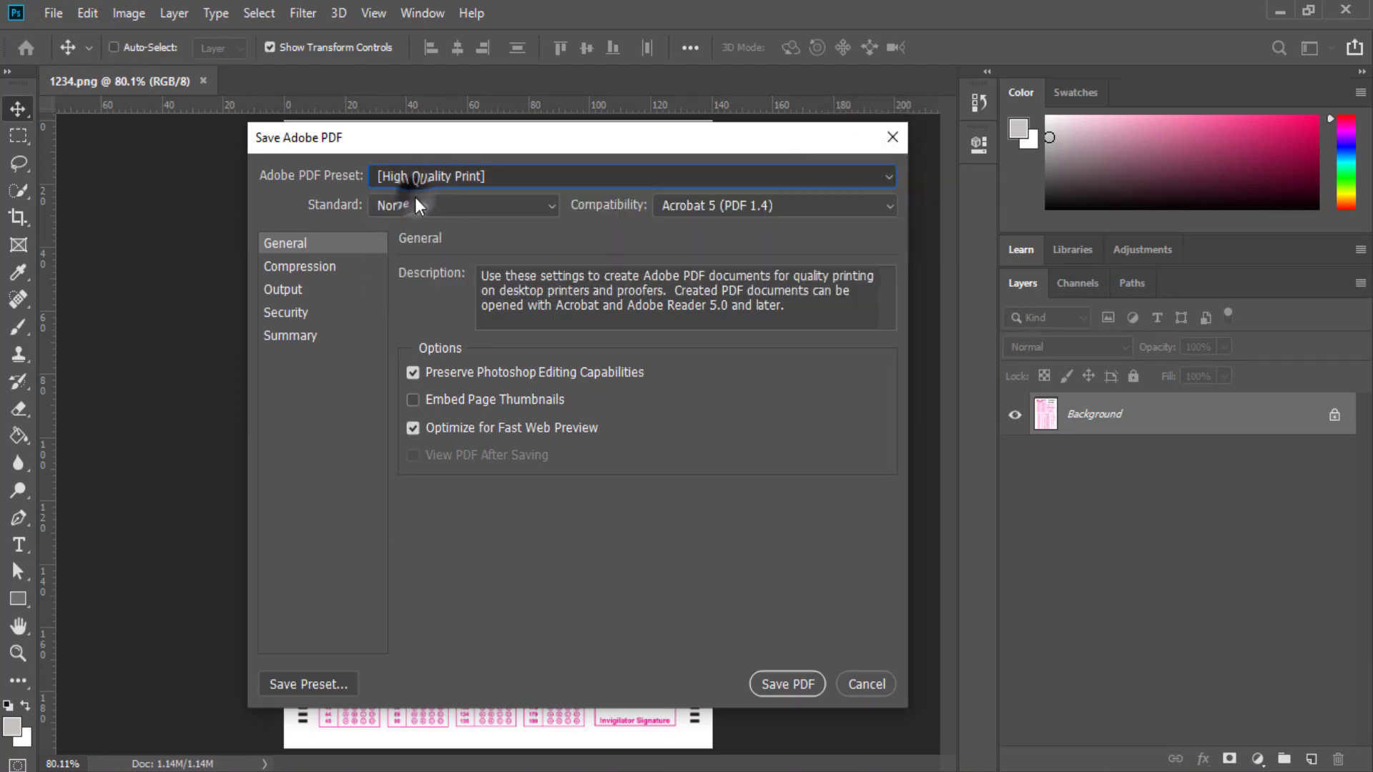
pyautogui.click(813, 309)
# In the Compression settings, try Pixels/Centimeter as the downsampling resolution unit and return it to Pixels/Inch.
pyautogui.click(285, 269)
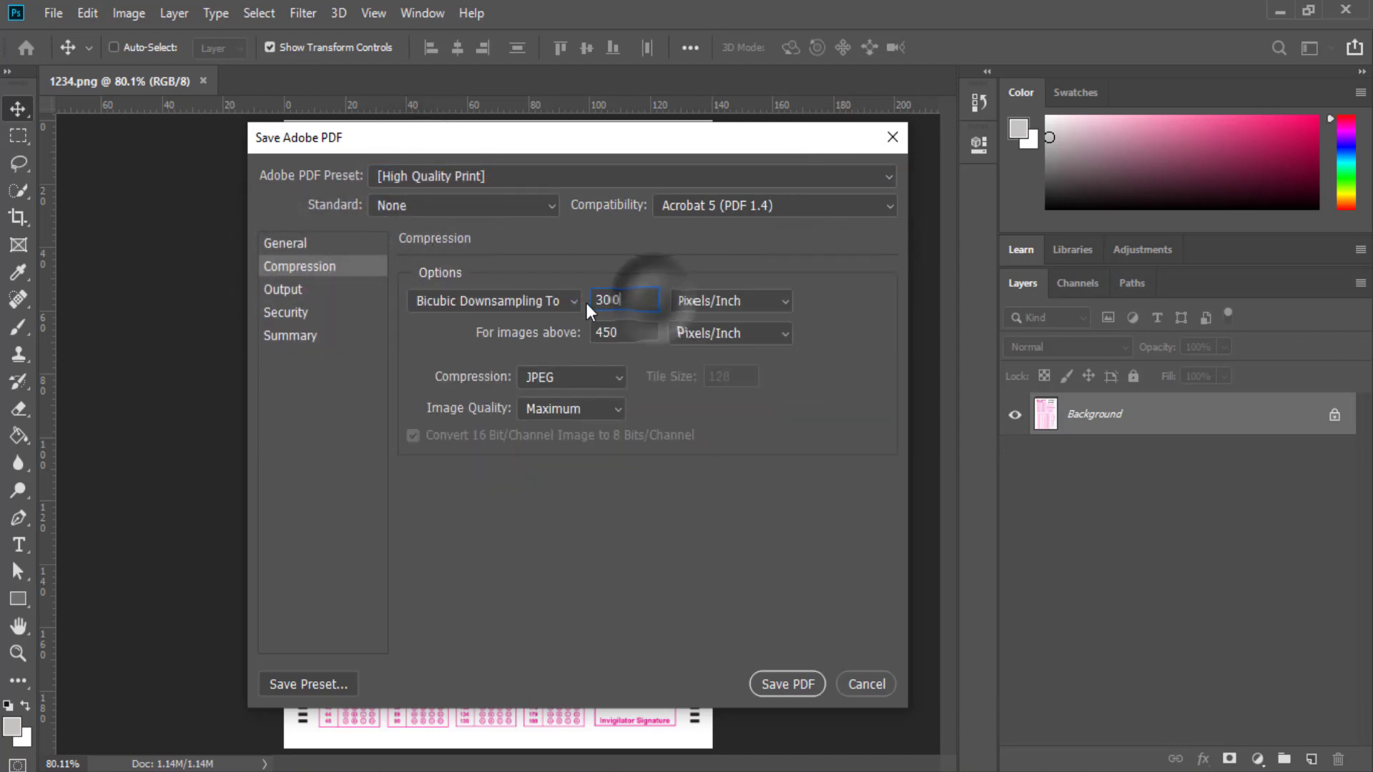
pyautogui.doubleClick(622, 301)
pyautogui.click(775, 306)
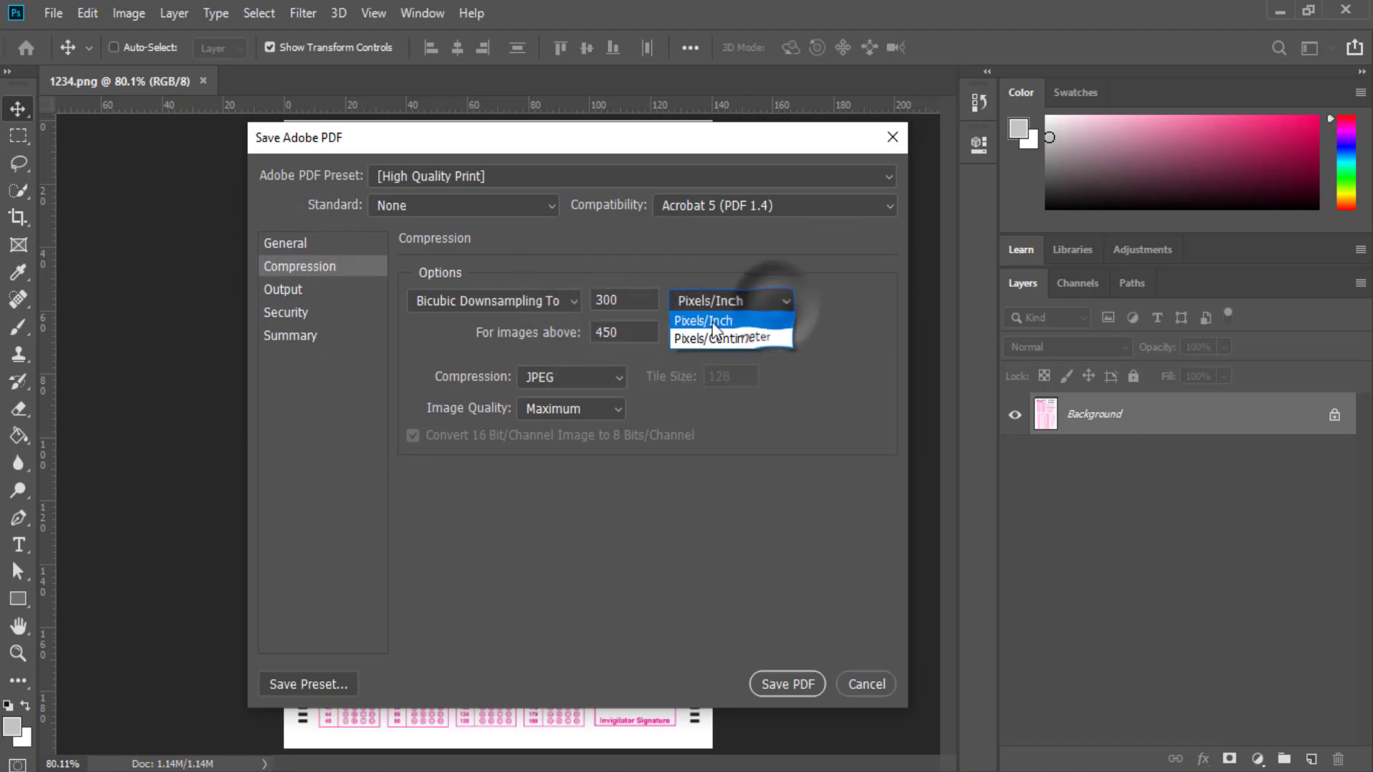
pyautogui.click(762, 341)
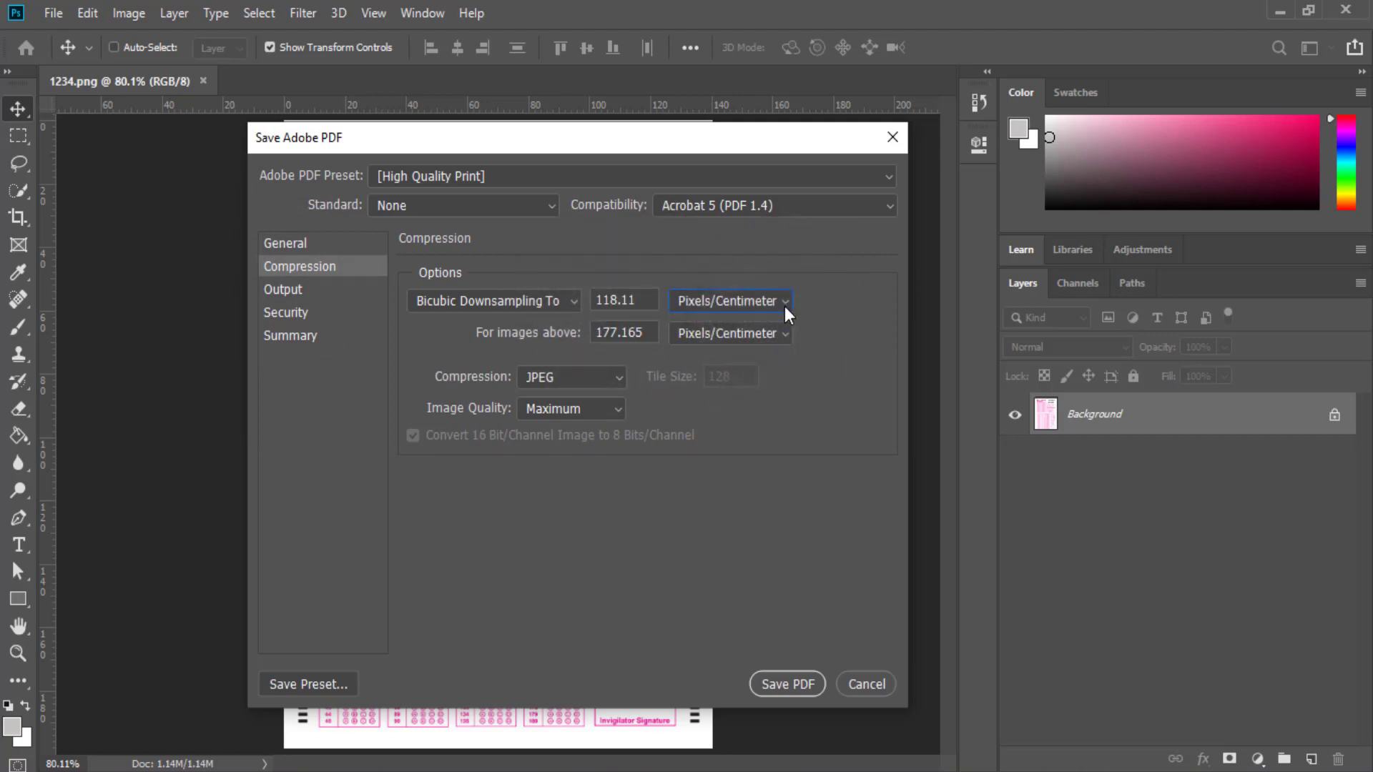
pyautogui.click(783, 306)
pyautogui.click(748, 320)
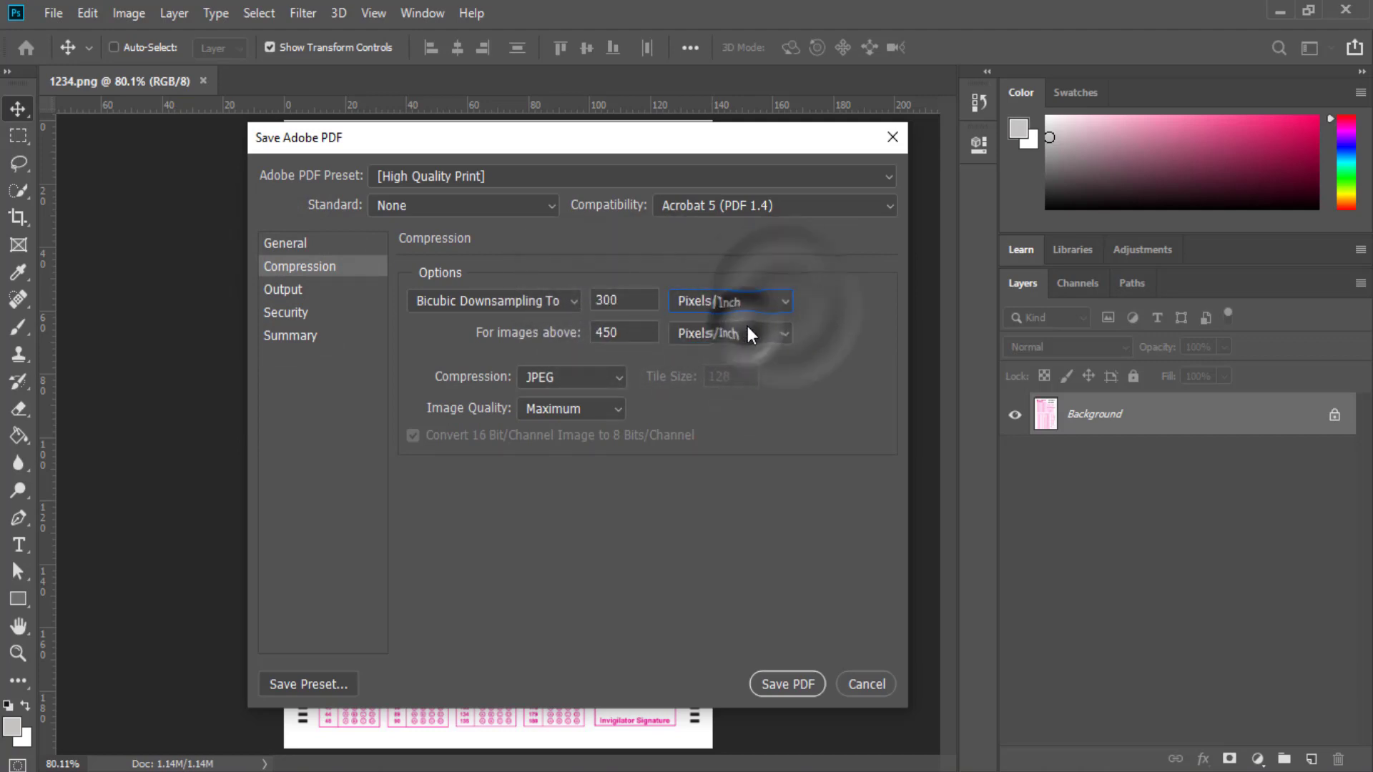
# Look through the compression methods, keep JPEG, and set the image quality to High.
pyautogui.click(614, 377)
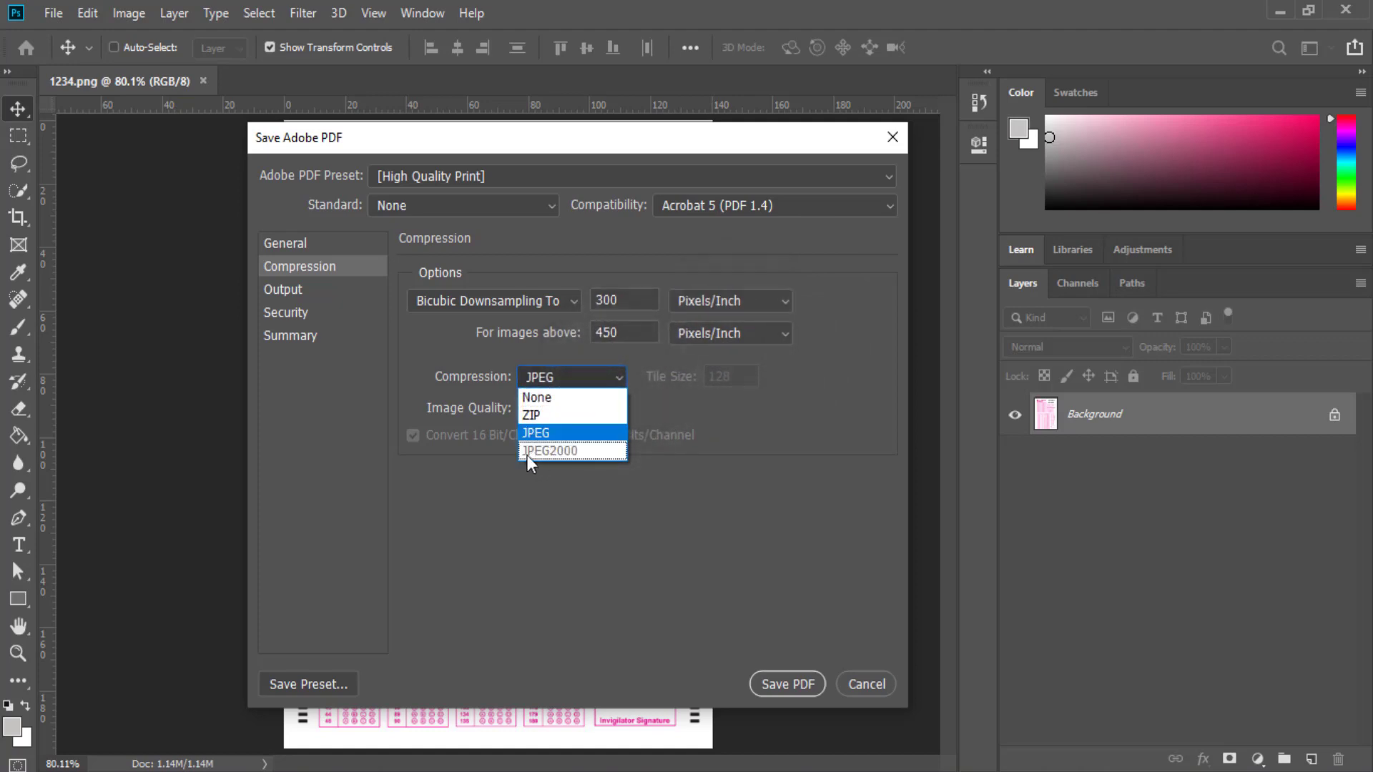
pyautogui.click(551, 431)
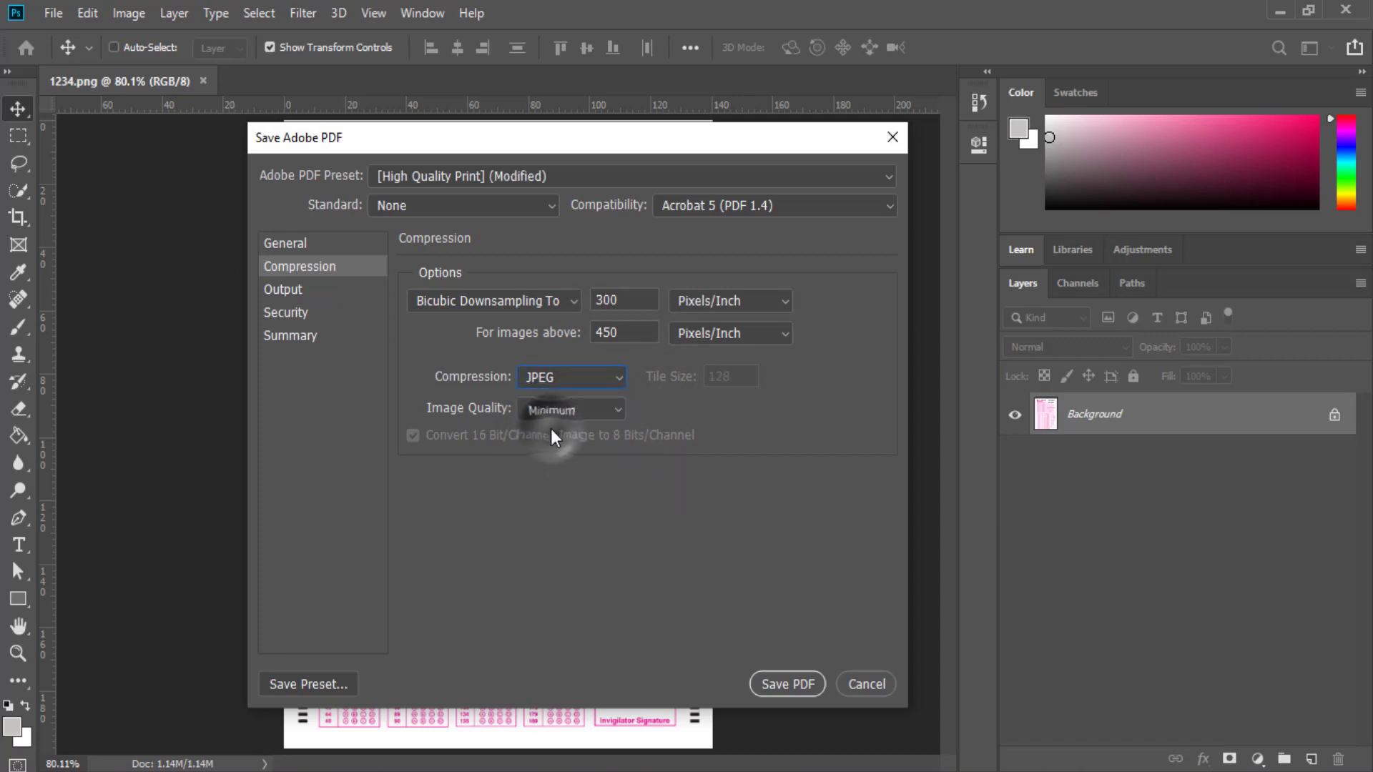
pyautogui.click(599, 383)
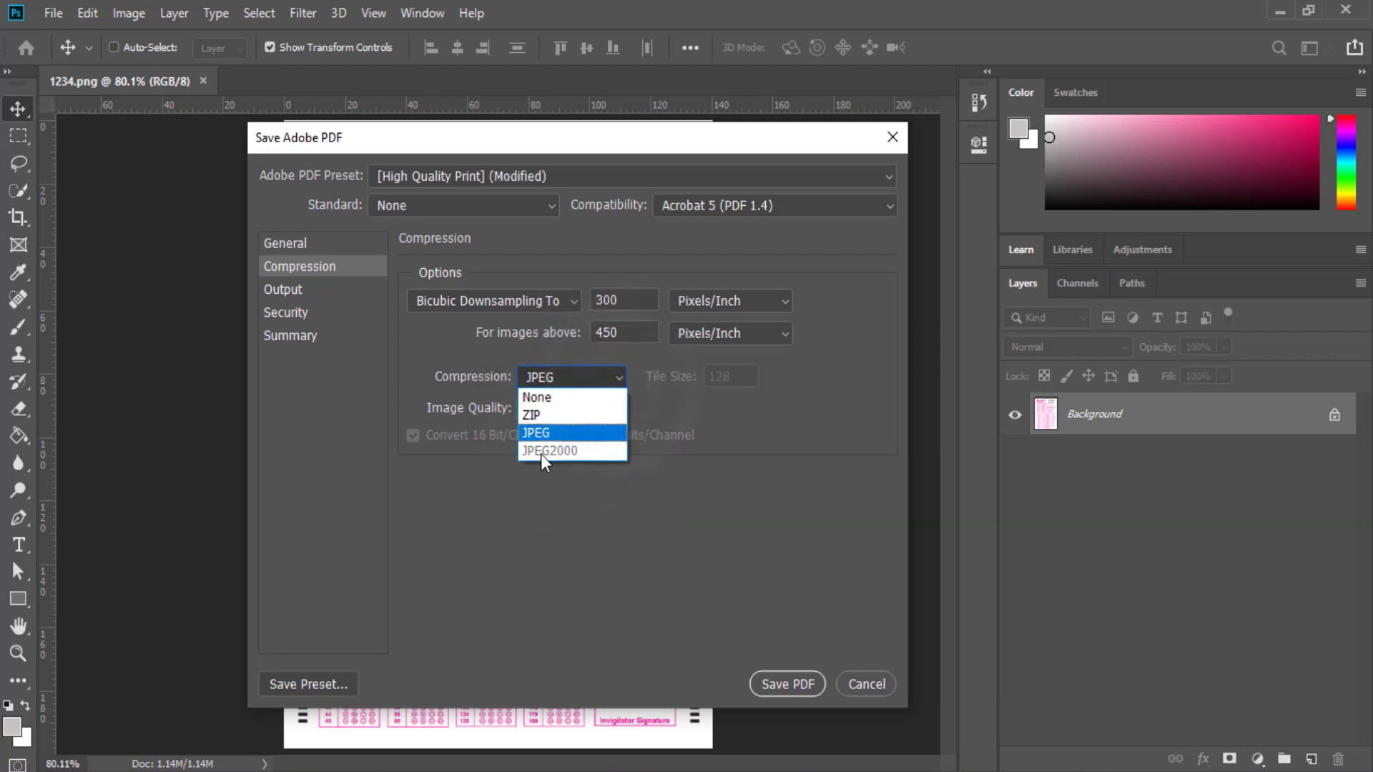
pyautogui.click(705, 406)
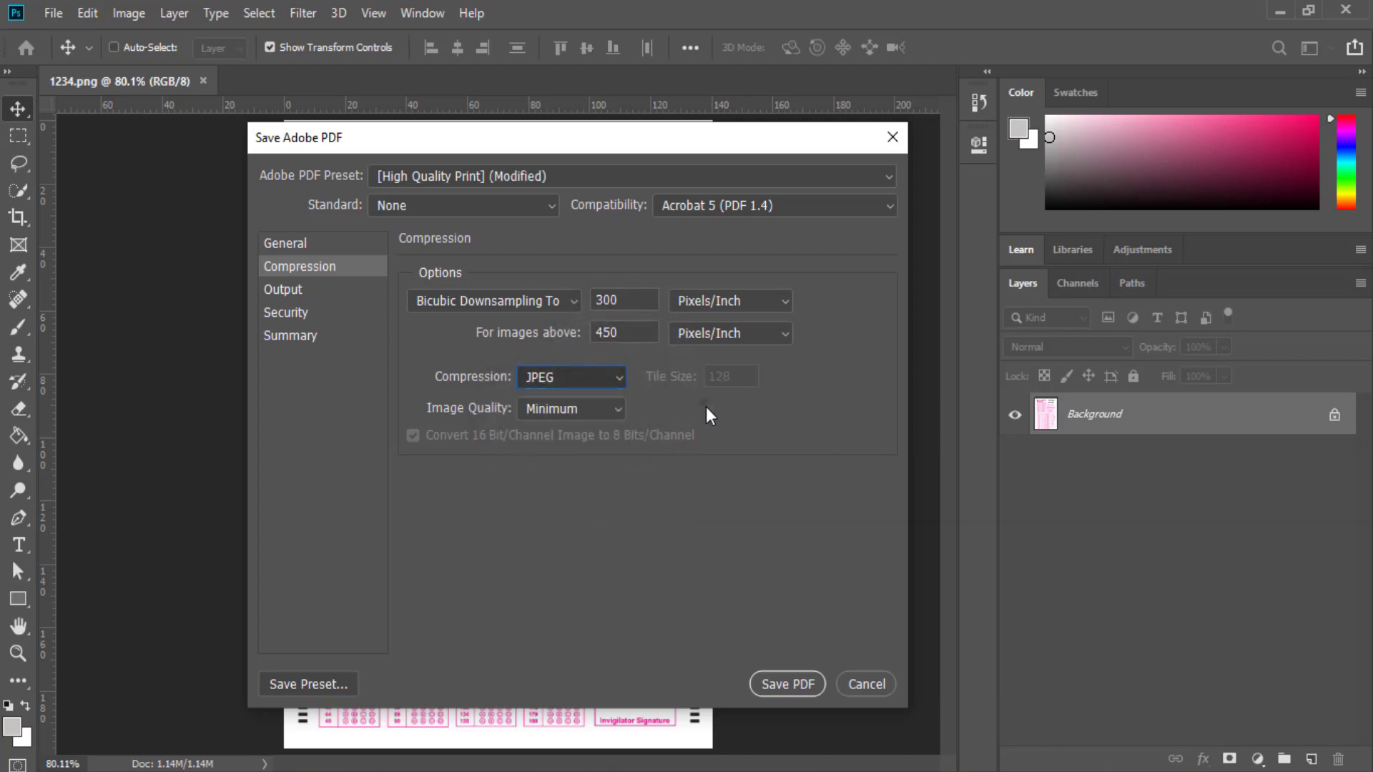
pyautogui.click(615, 407)
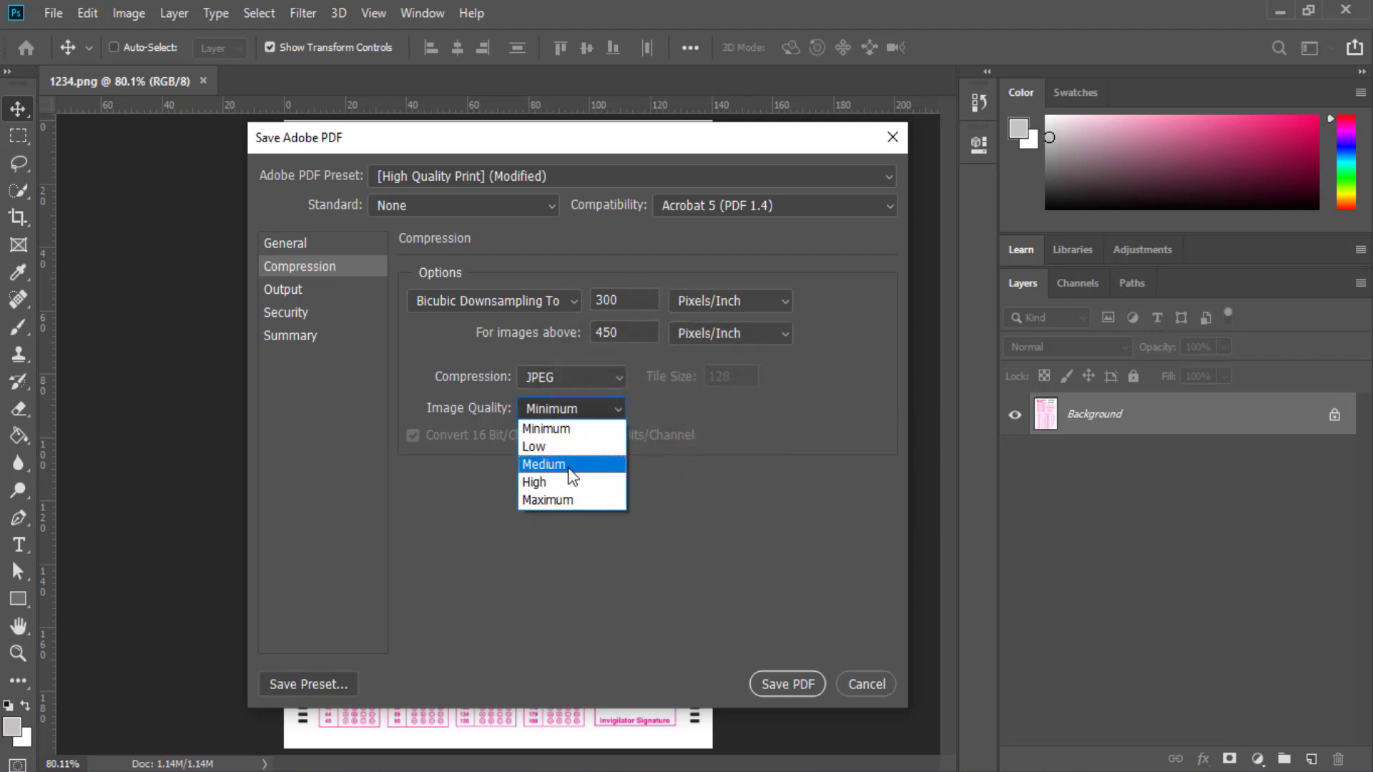
pyautogui.click(569, 486)
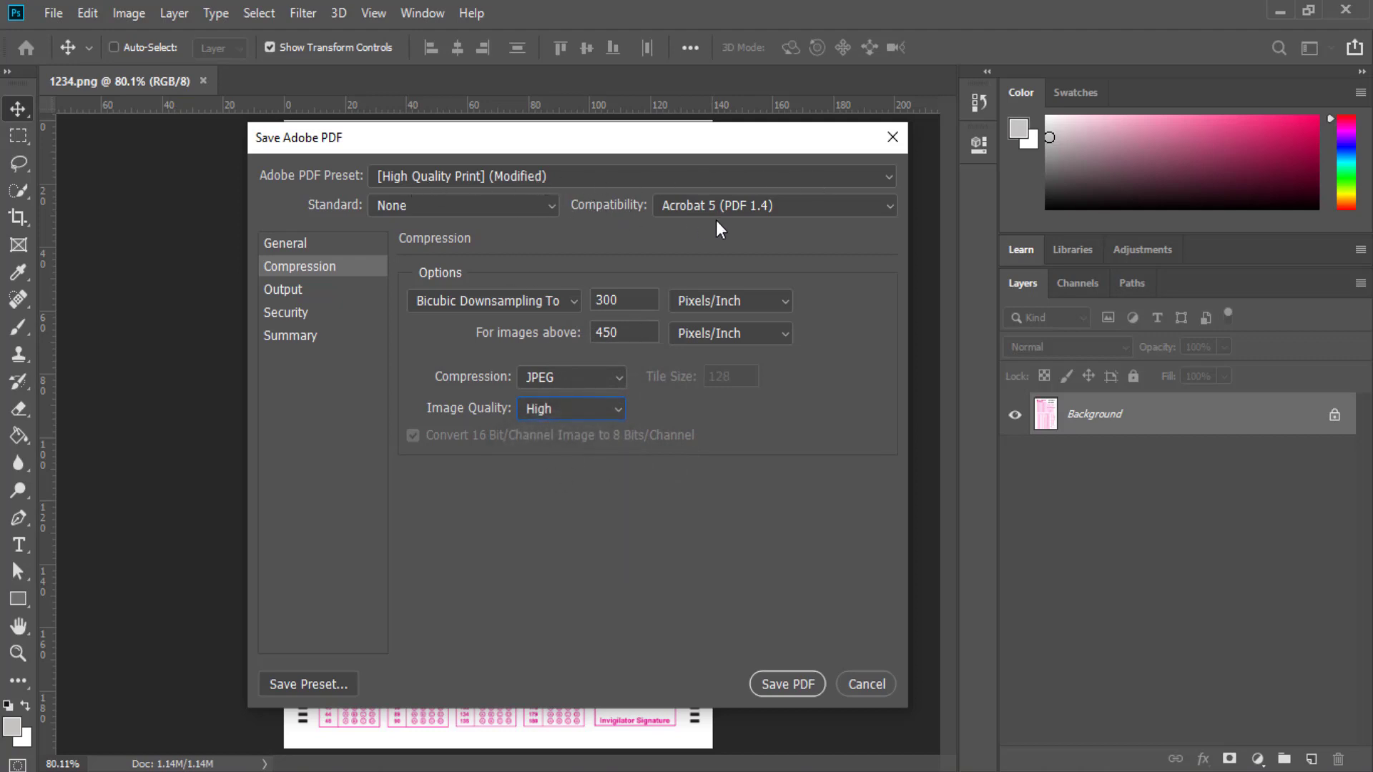
# Check the compatibility versions and try the PDF/X-1a:2001 and Smallest File Size presets to compare their compression settings.
pyautogui.click(797, 204)
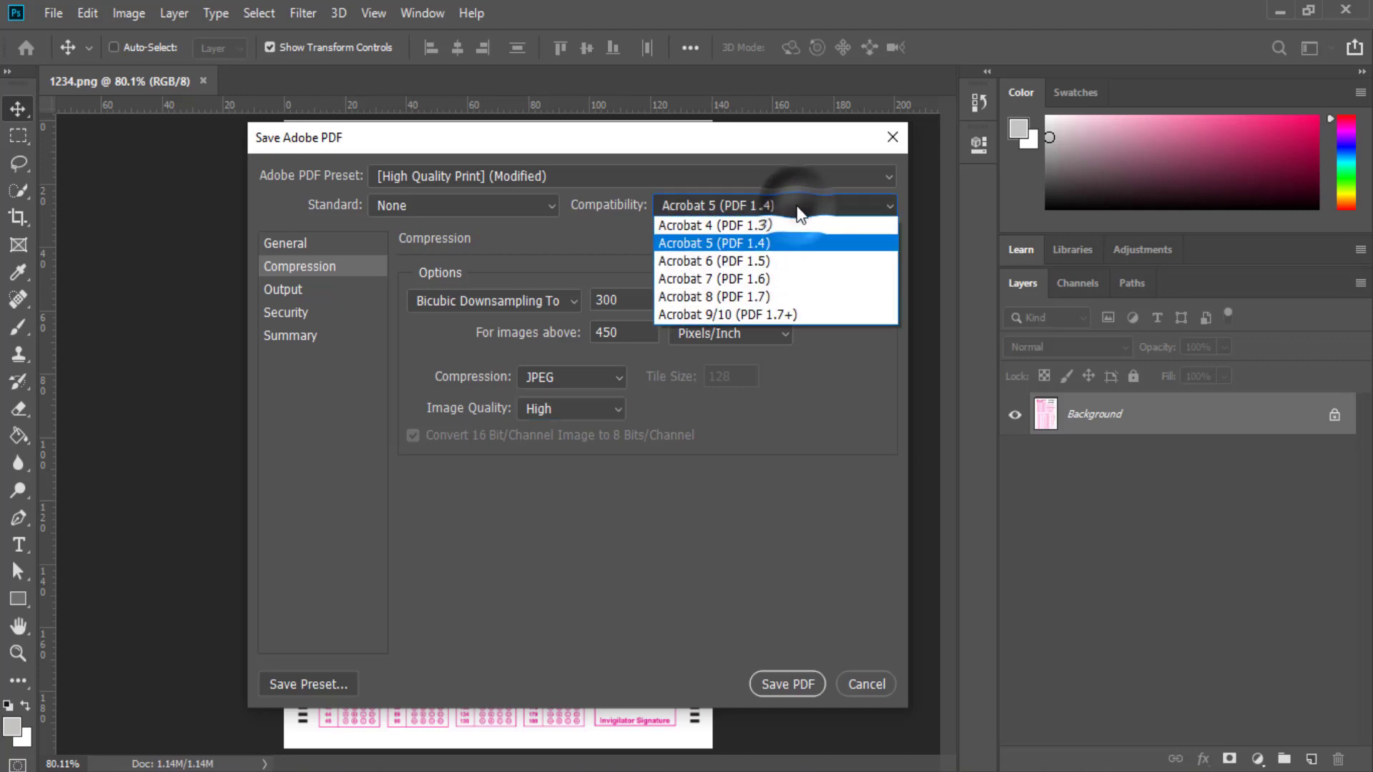
pyautogui.click(499, 184)
pyautogui.click(482, 178)
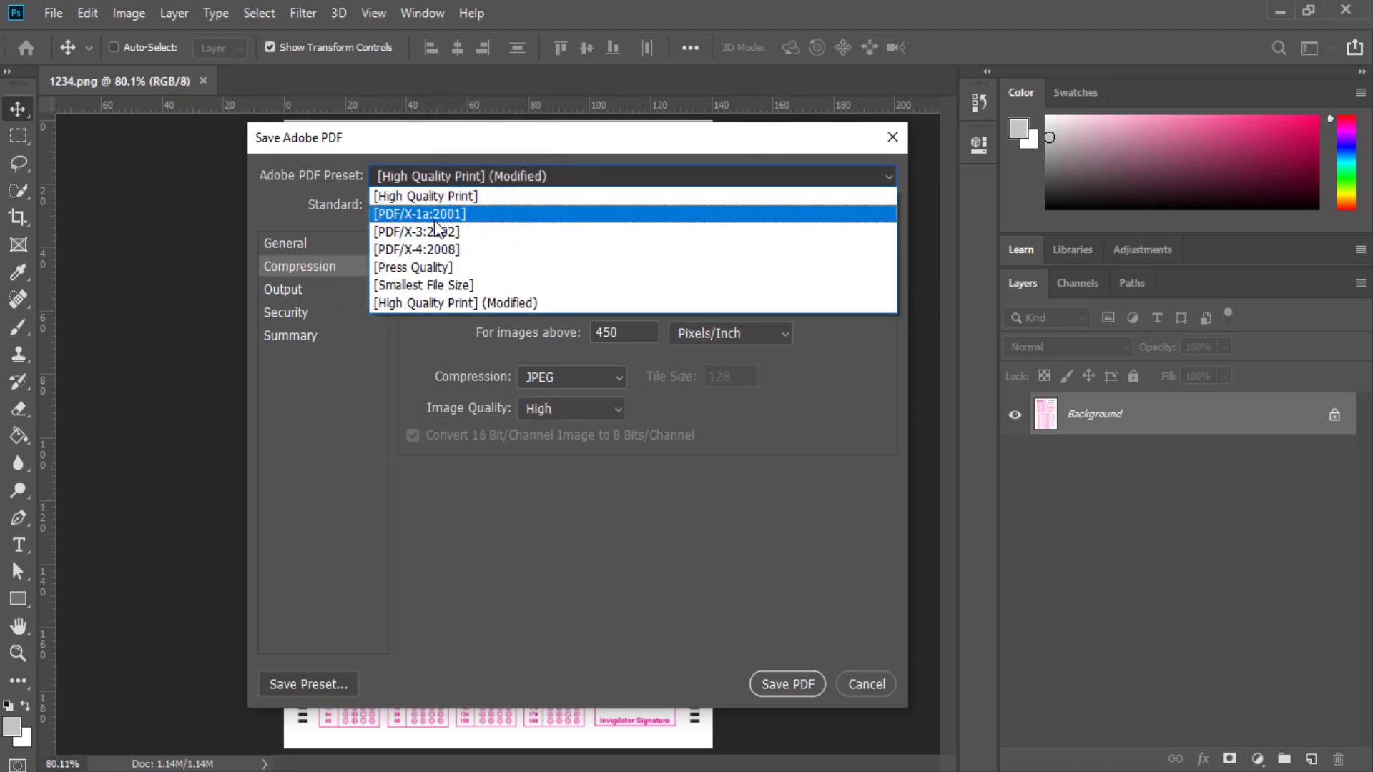
pyautogui.click(466, 213)
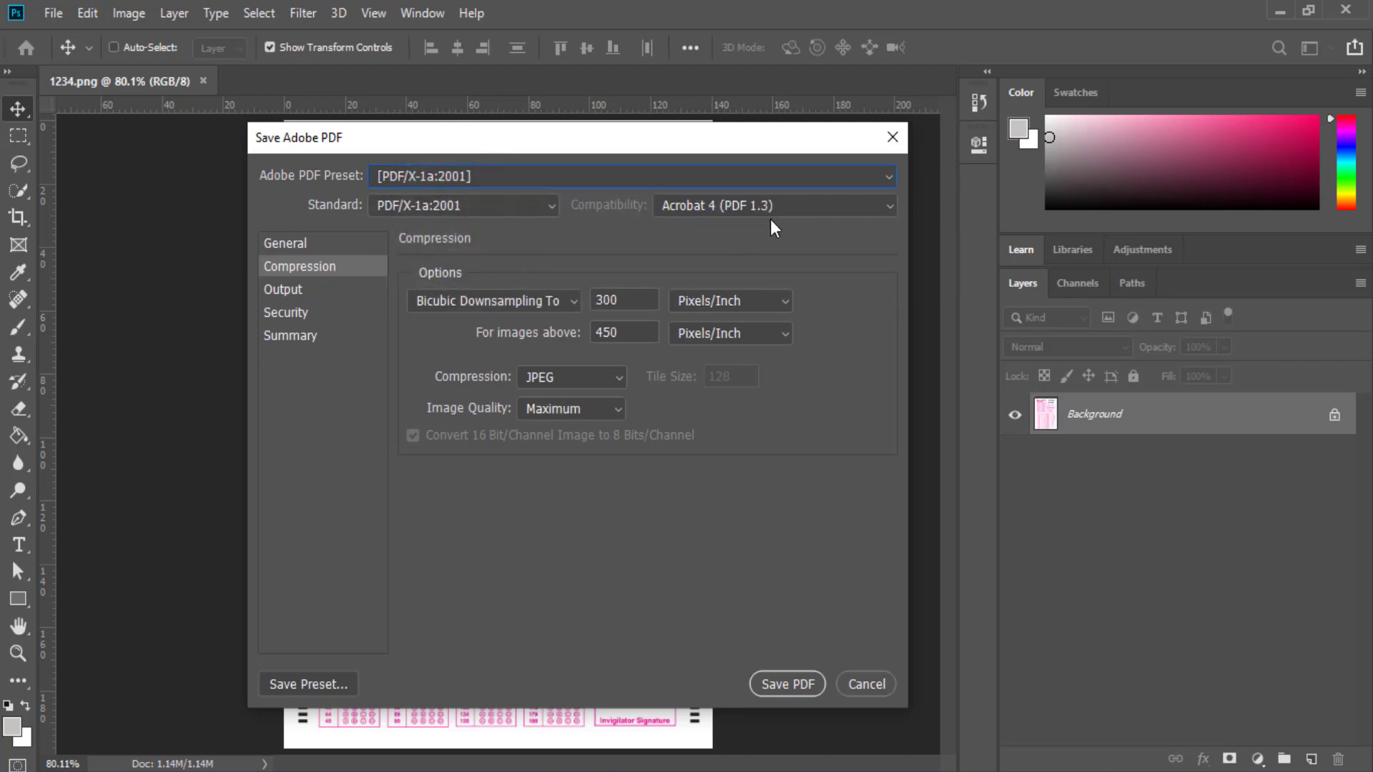
pyautogui.click(504, 176)
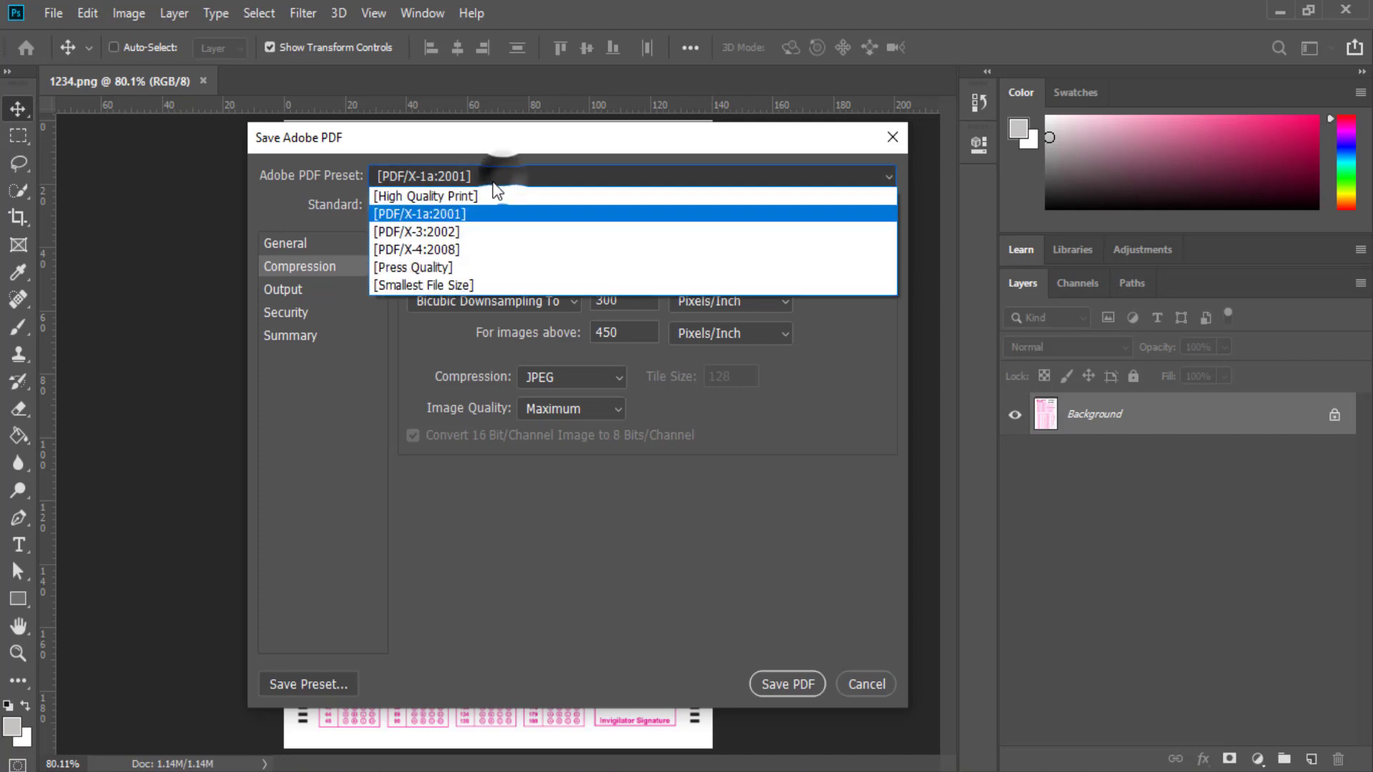
pyautogui.click(461, 286)
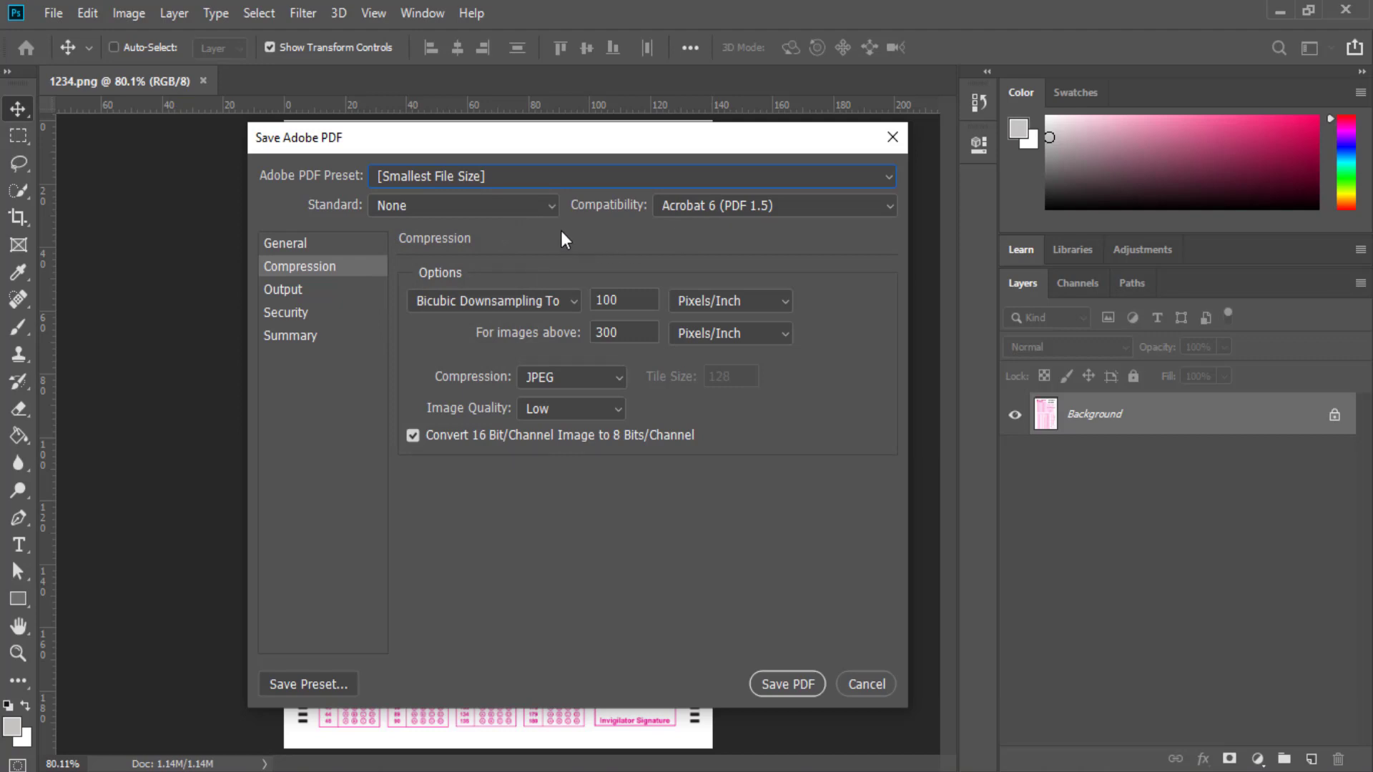
# Try the PDF/X-1a:2003 standard with the Smallest File Size preset.
pyautogui.click(514, 208)
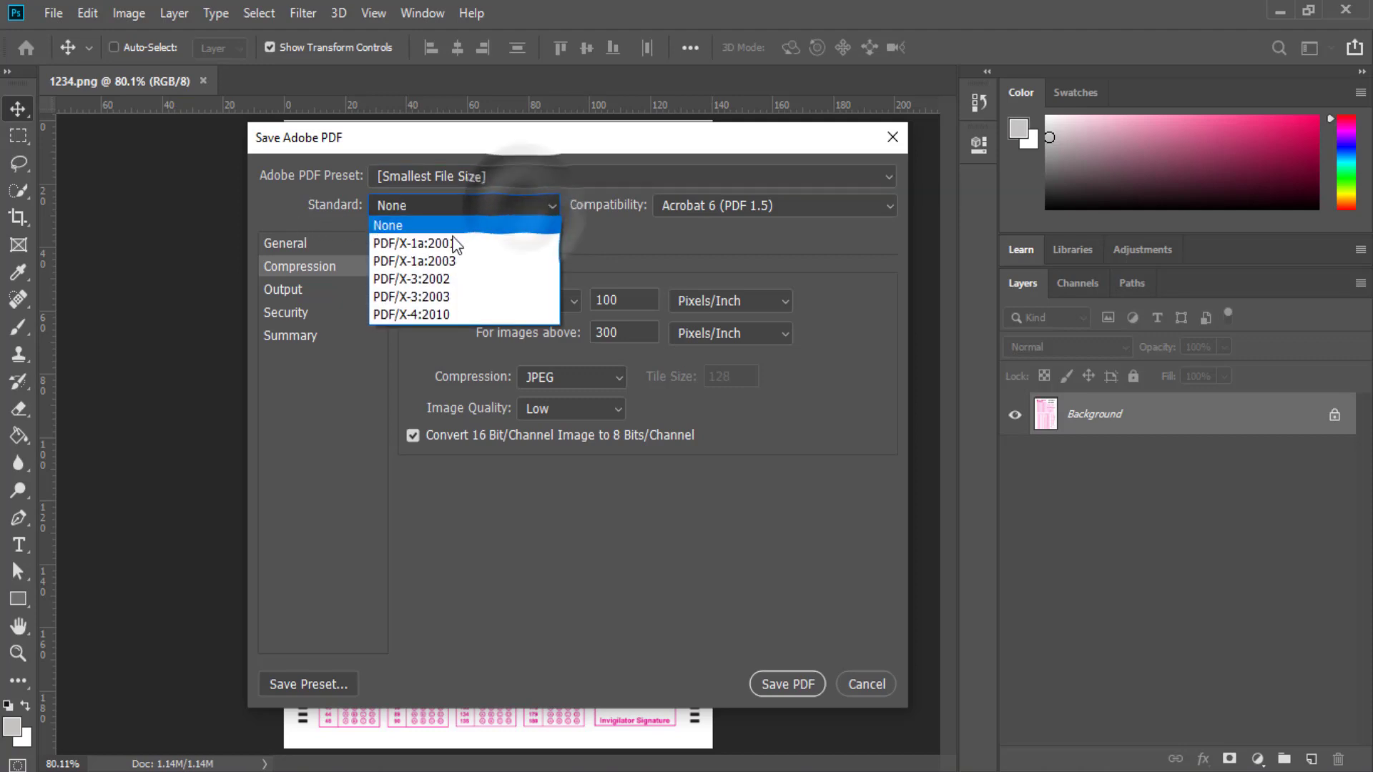
pyautogui.click(469, 275)
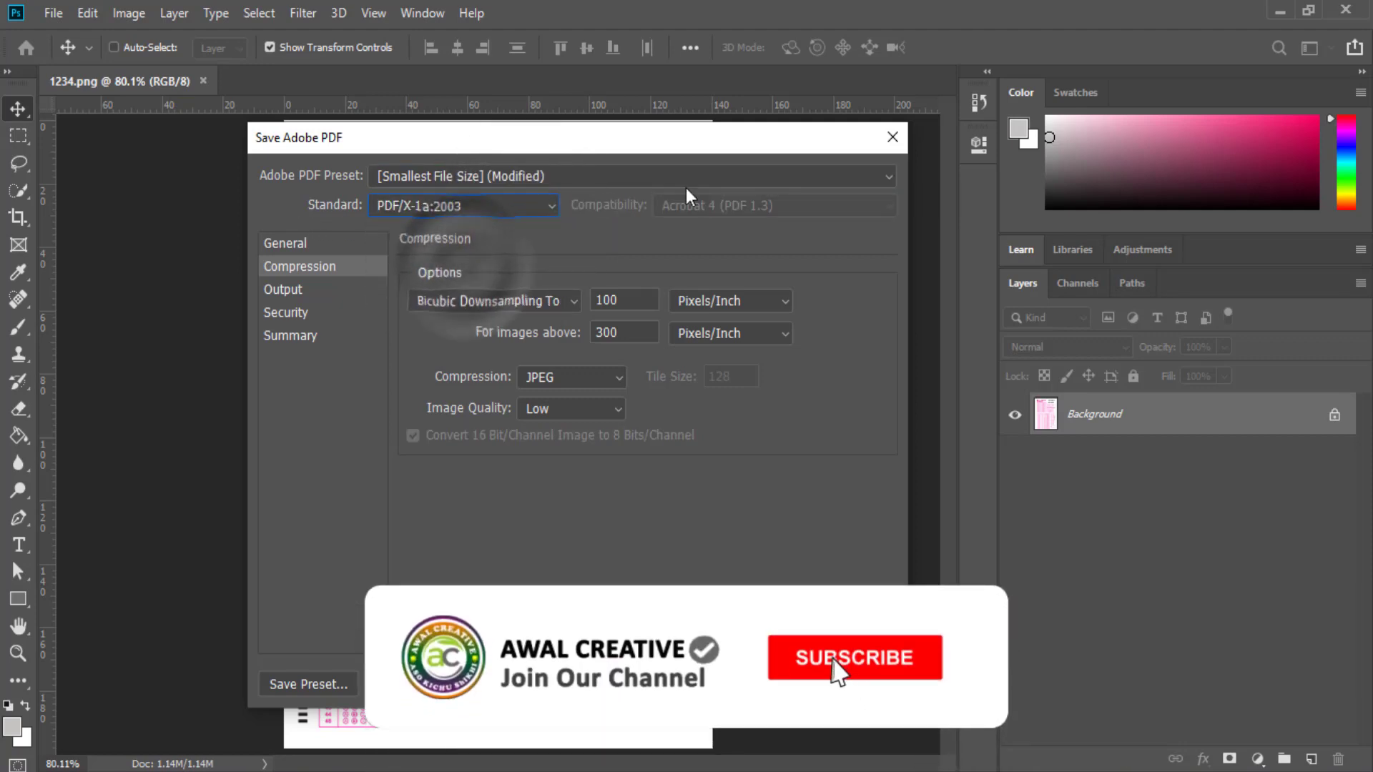
pyautogui.click(538, 206)
pyautogui.click(436, 302)
# Apply the High Quality Print preset and set its PDF standard to PDF/X-3:2002.
pyautogui.click(473, 172)
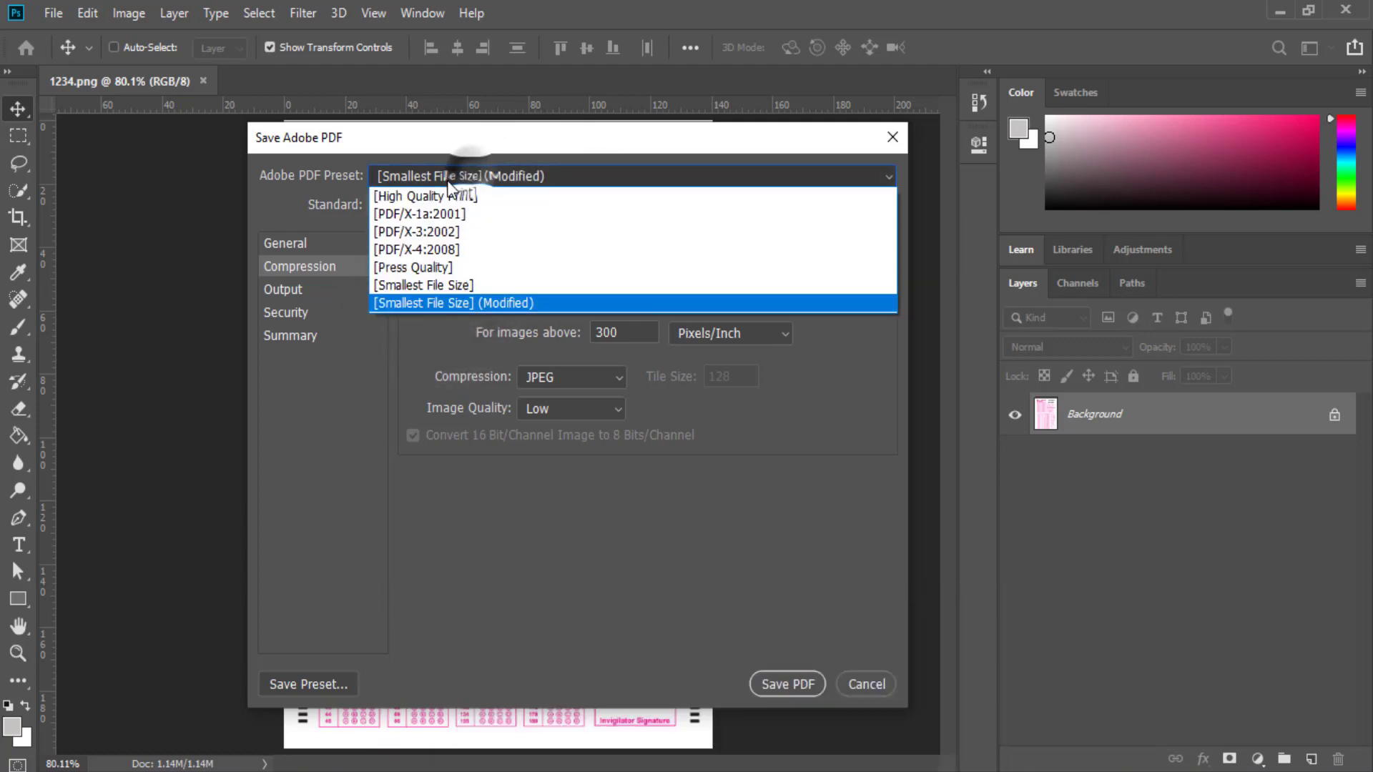
pyautogui.click(402, 187)
pyautogui.click(527, 205)
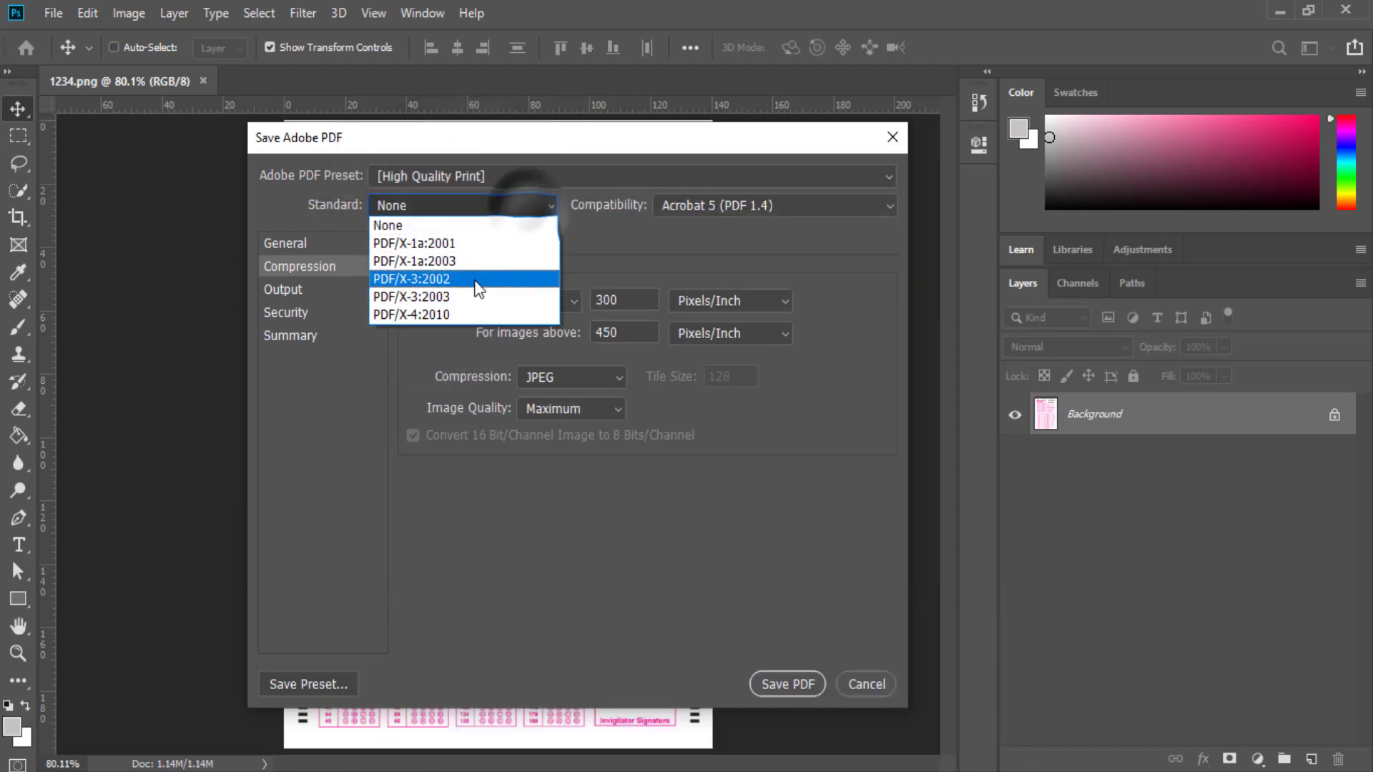
pyautogui.click(474, 281)
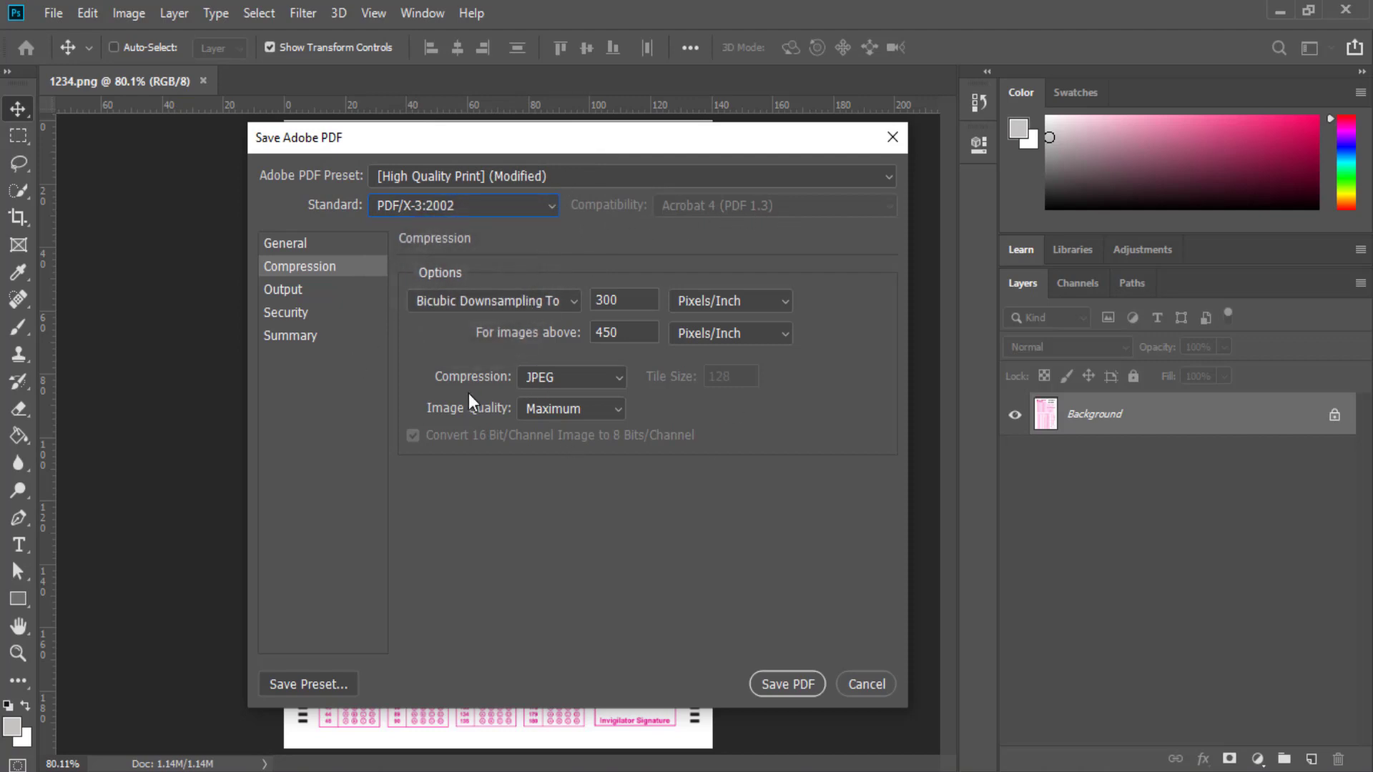
# Examine the Output settings, including the Color Conversion choices and the PDF/X output condition fields.
pyautogui.click(283, 289)
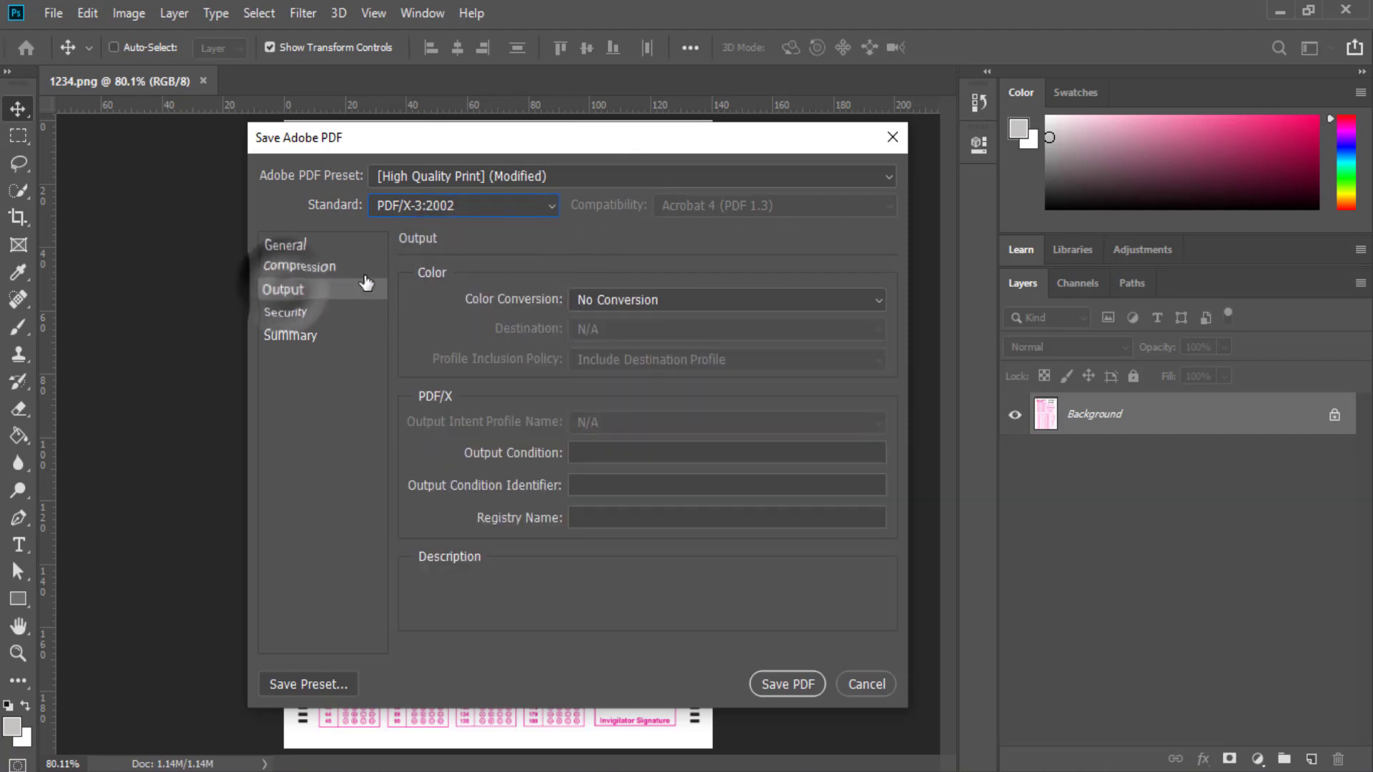
pyautogui.click(745, 303)
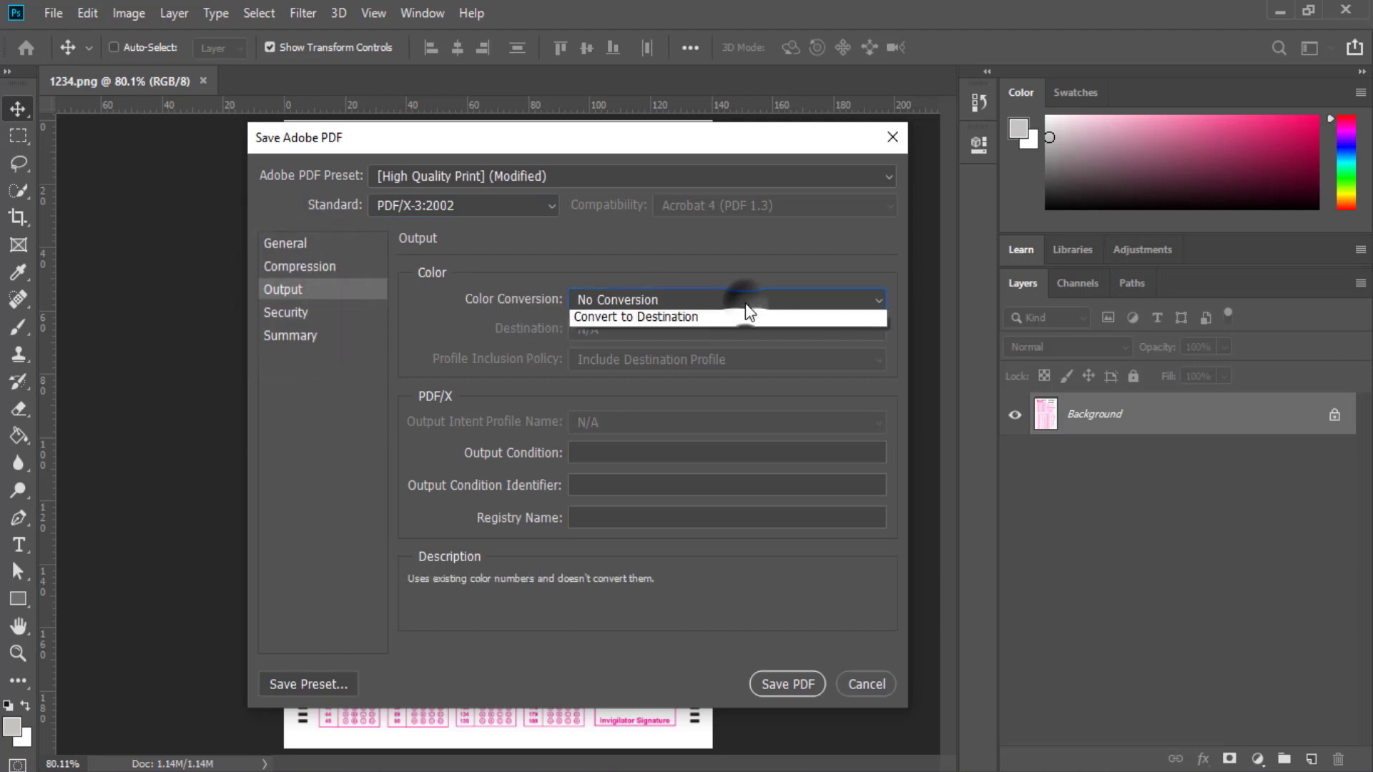
pyautogui.click(745, 300)
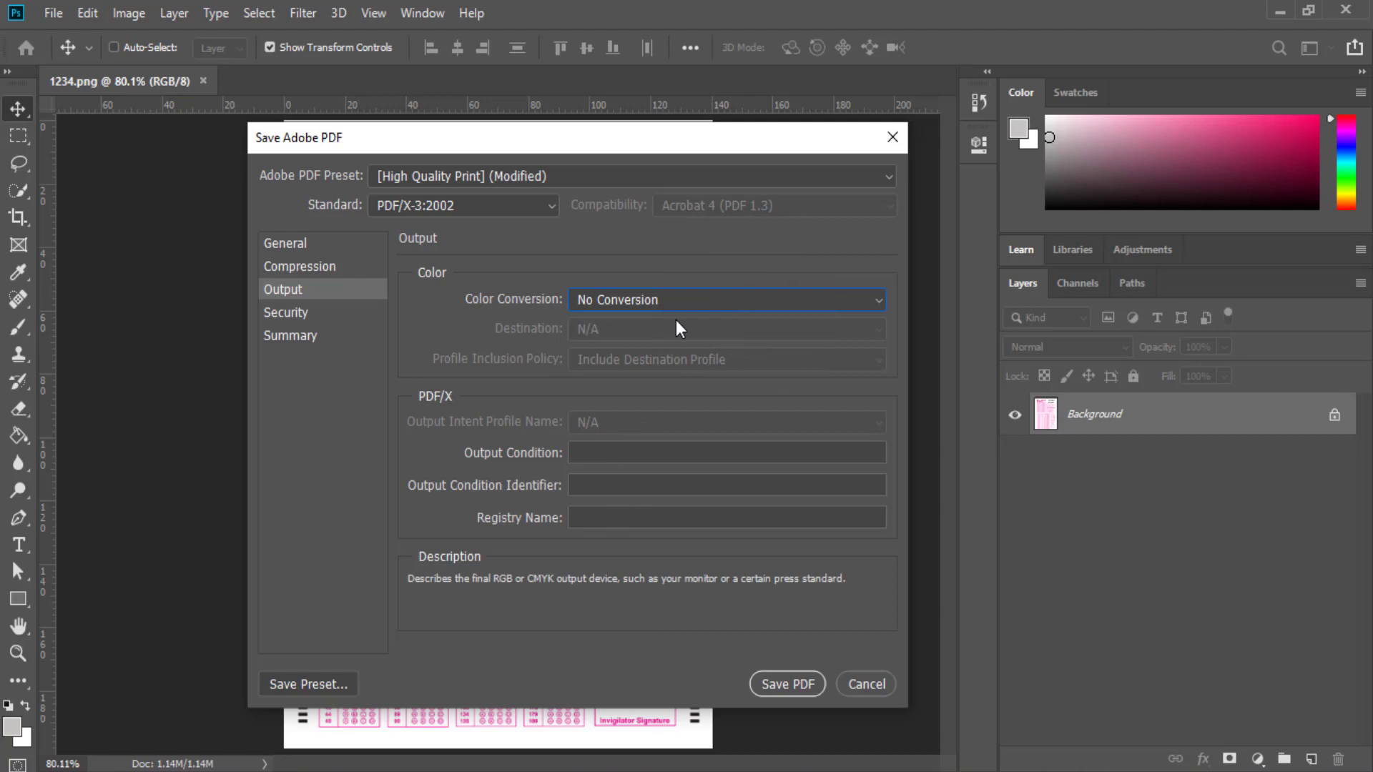
pyautogui.moveTo(611, 148); pyautogui.dragTo(597, 162)
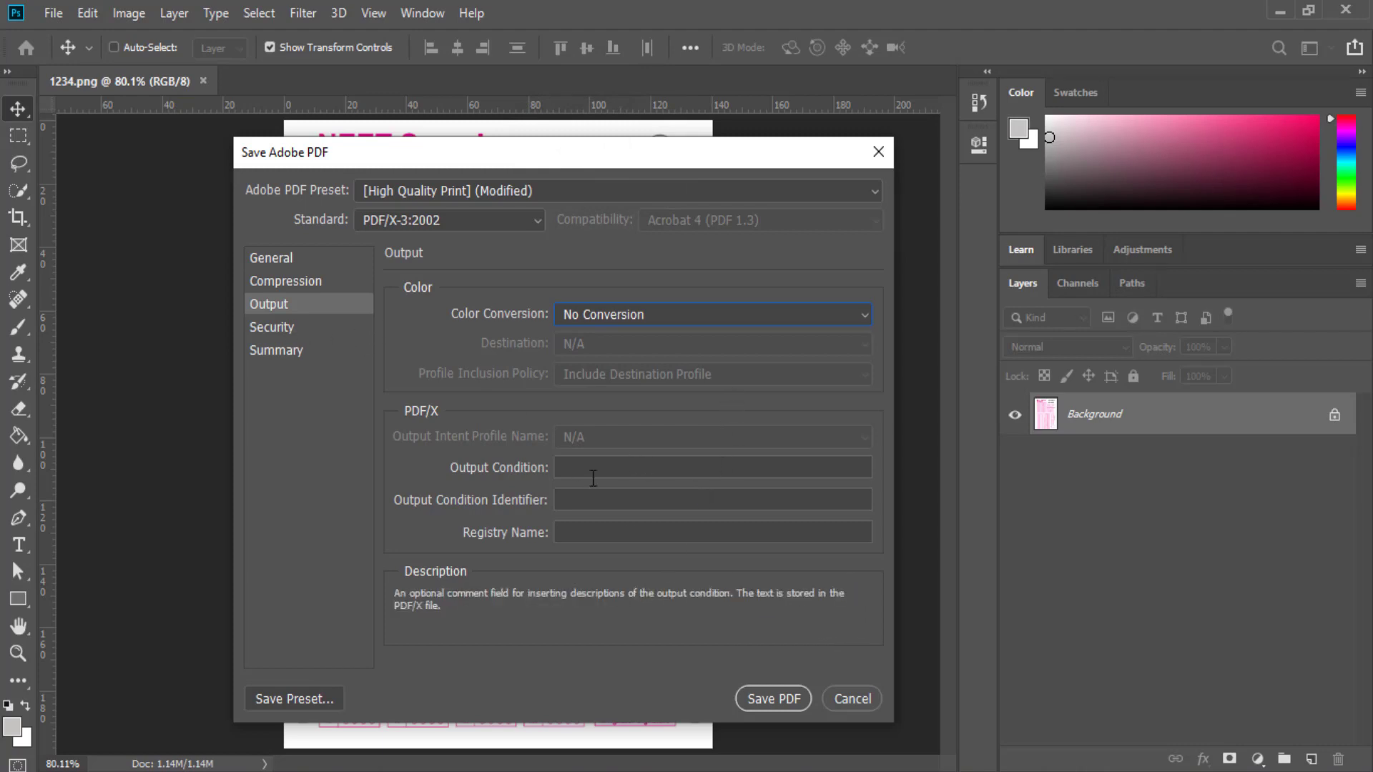
# Examine the Security settings and read through the full Summary of the PDF options.
pyautogui.click(272, 327)
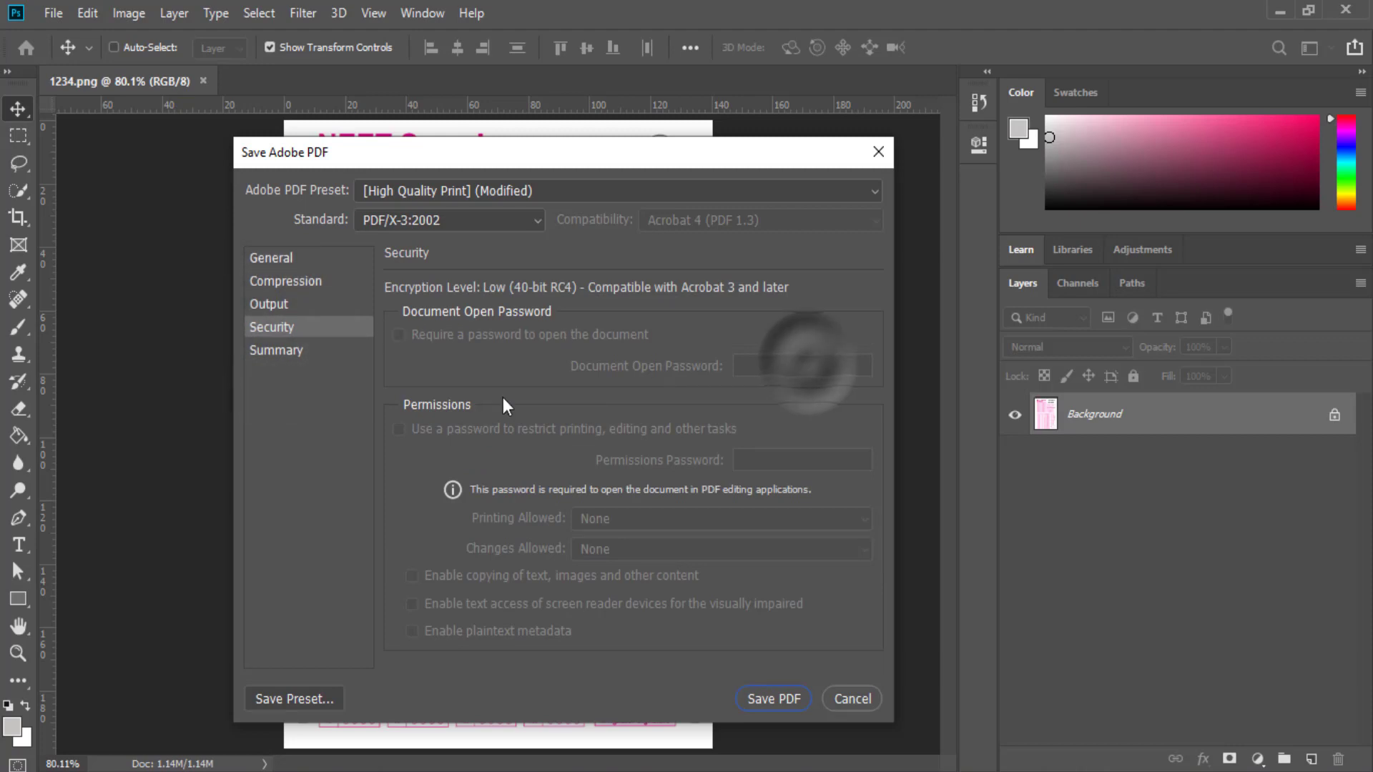
pyautogui.click(284, 349)
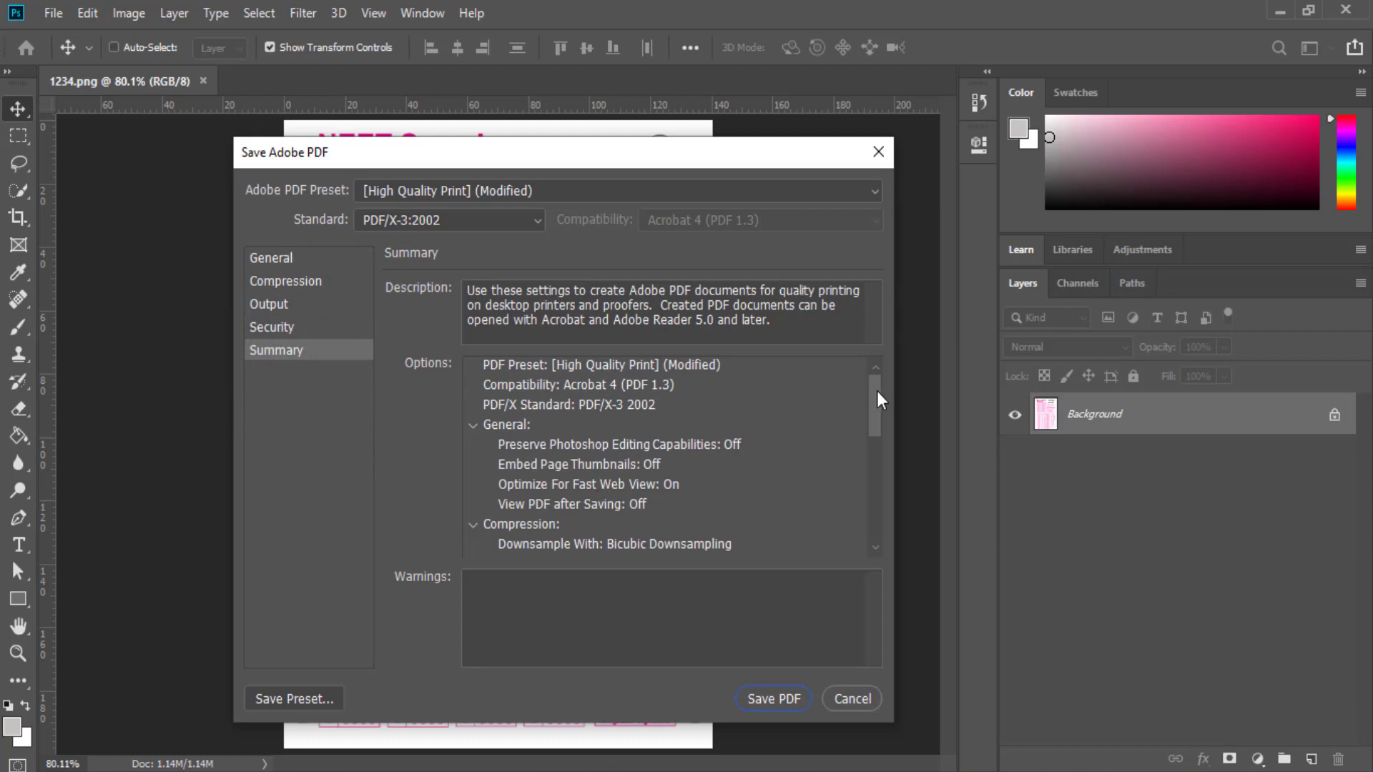
pyautogui.moveTo(876, 390); pyautogui.dragTo(871, 500)
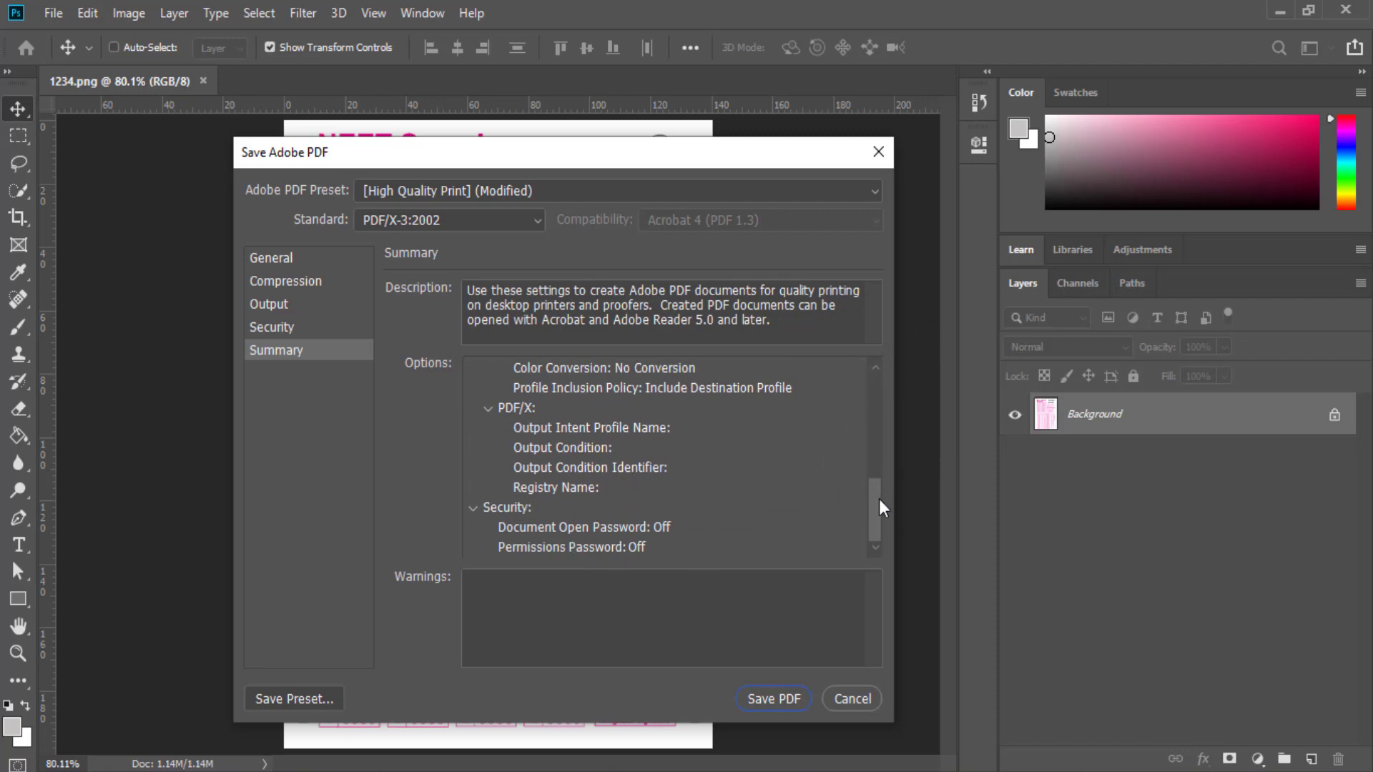
pyautogui.moveTo(870, 512); pyautogui.dragTo(877, 424)
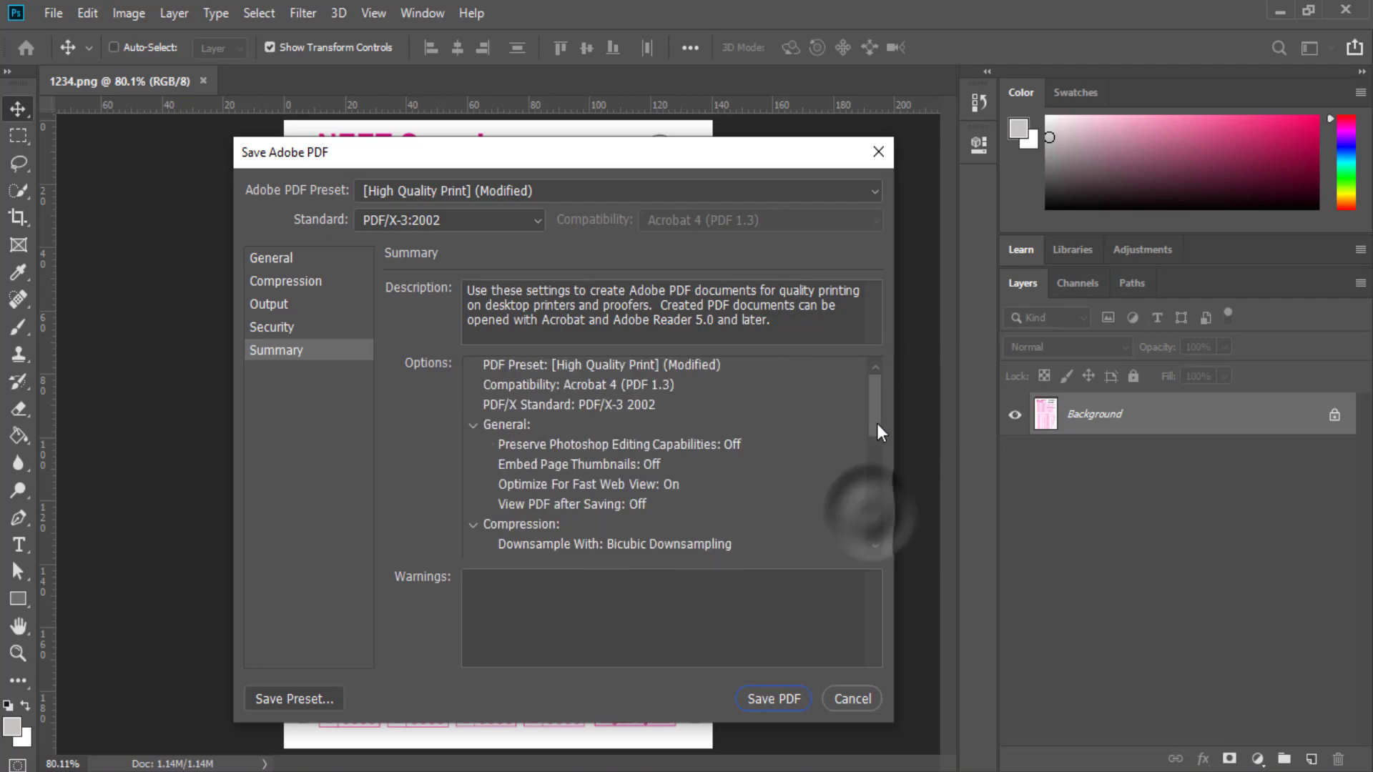
# Cancel the PDF save and start a new preset in the Adobe PDF Presets manager.
pyautogui.click(854, 697)
pyautogui.click(90, 14)
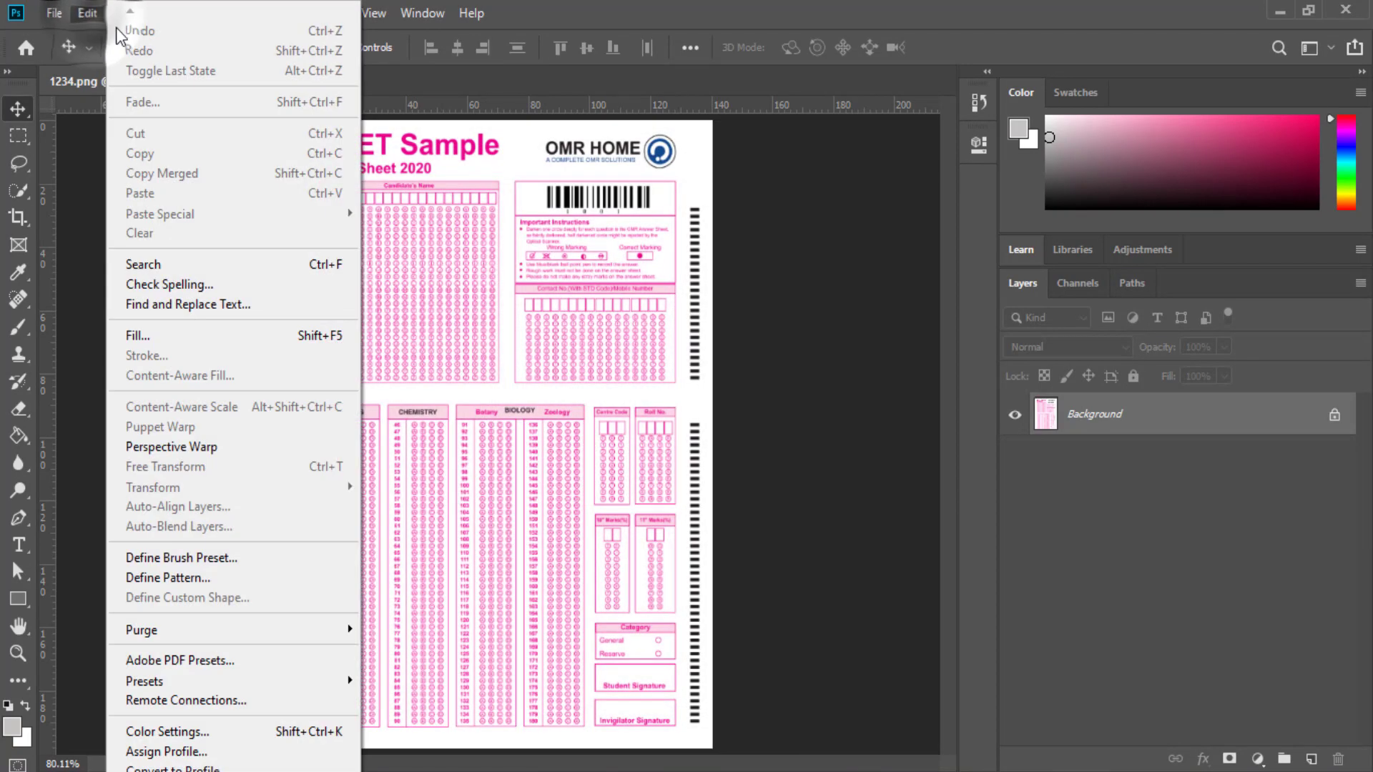
pyautogui.click(167, 662)
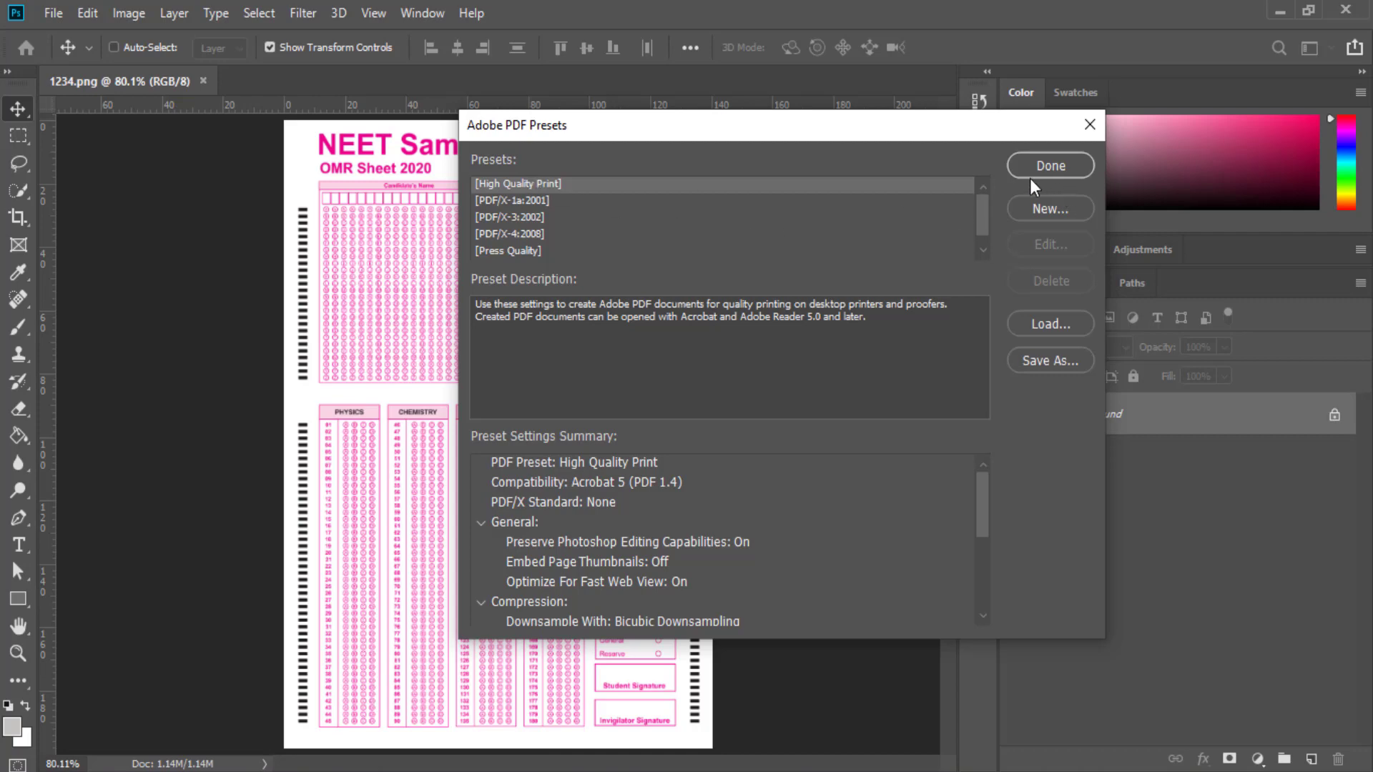
pyautogui.click(1049, 209)
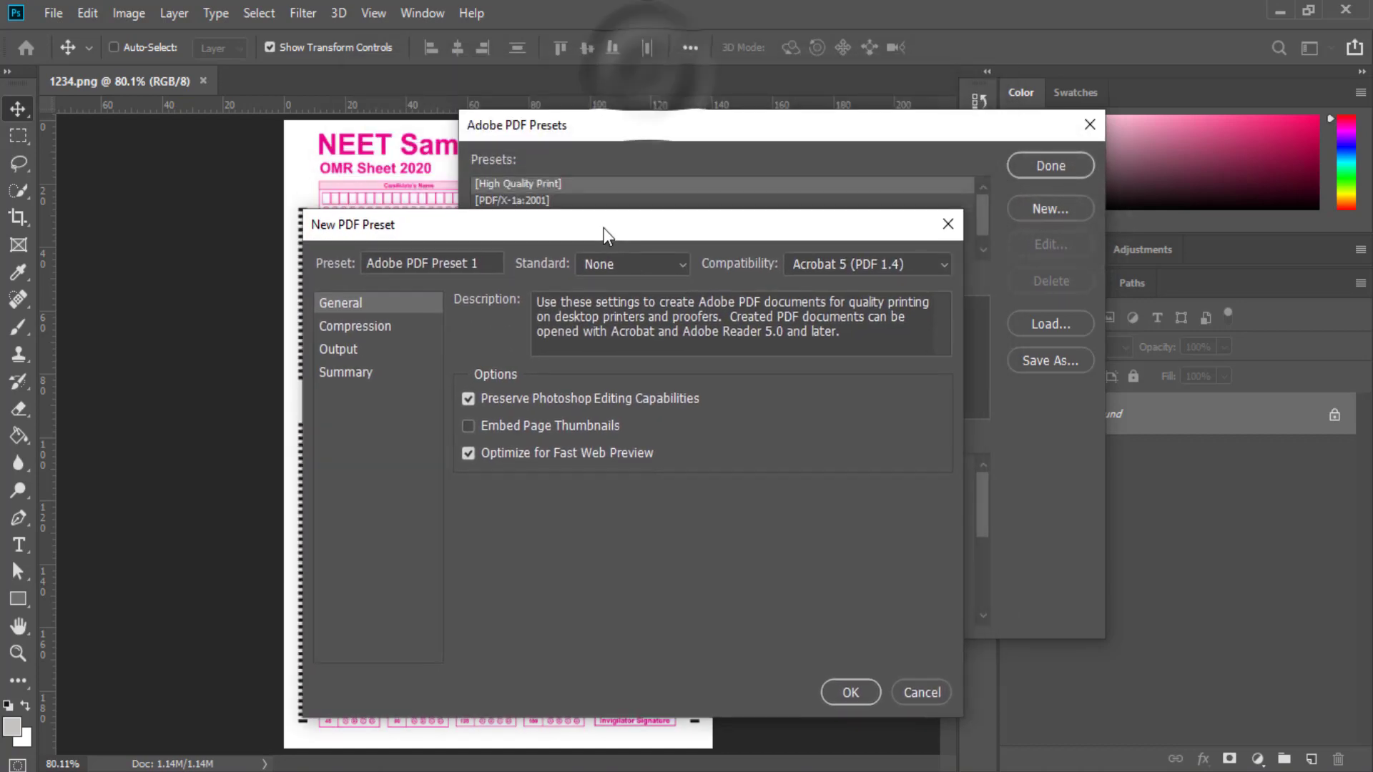
# Name the new PDF preset MY CUSTOM PDF.
pyautogui.moveTo(497, 269); pyautogui.dragTo(264, 255)
pyautogui.write('MY C')
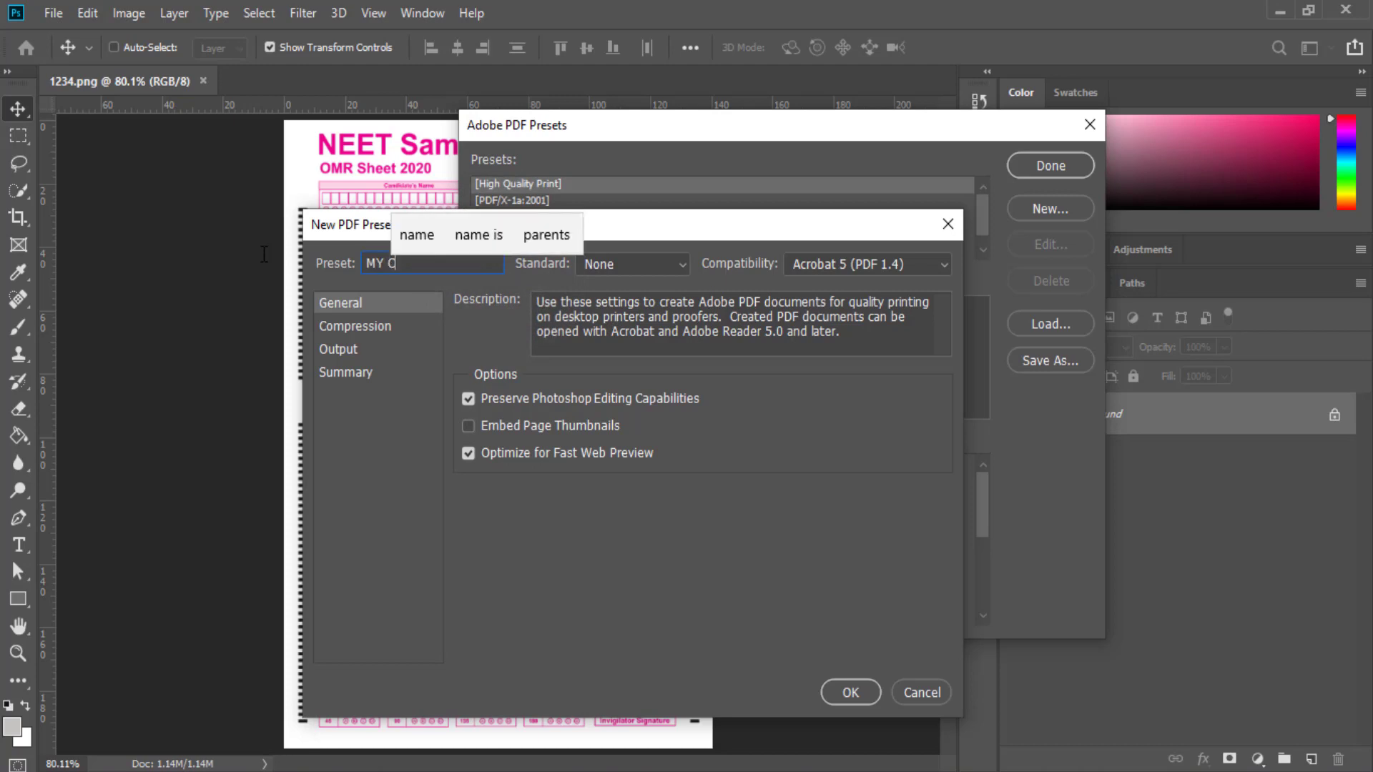
pyautogui.write('OUS')
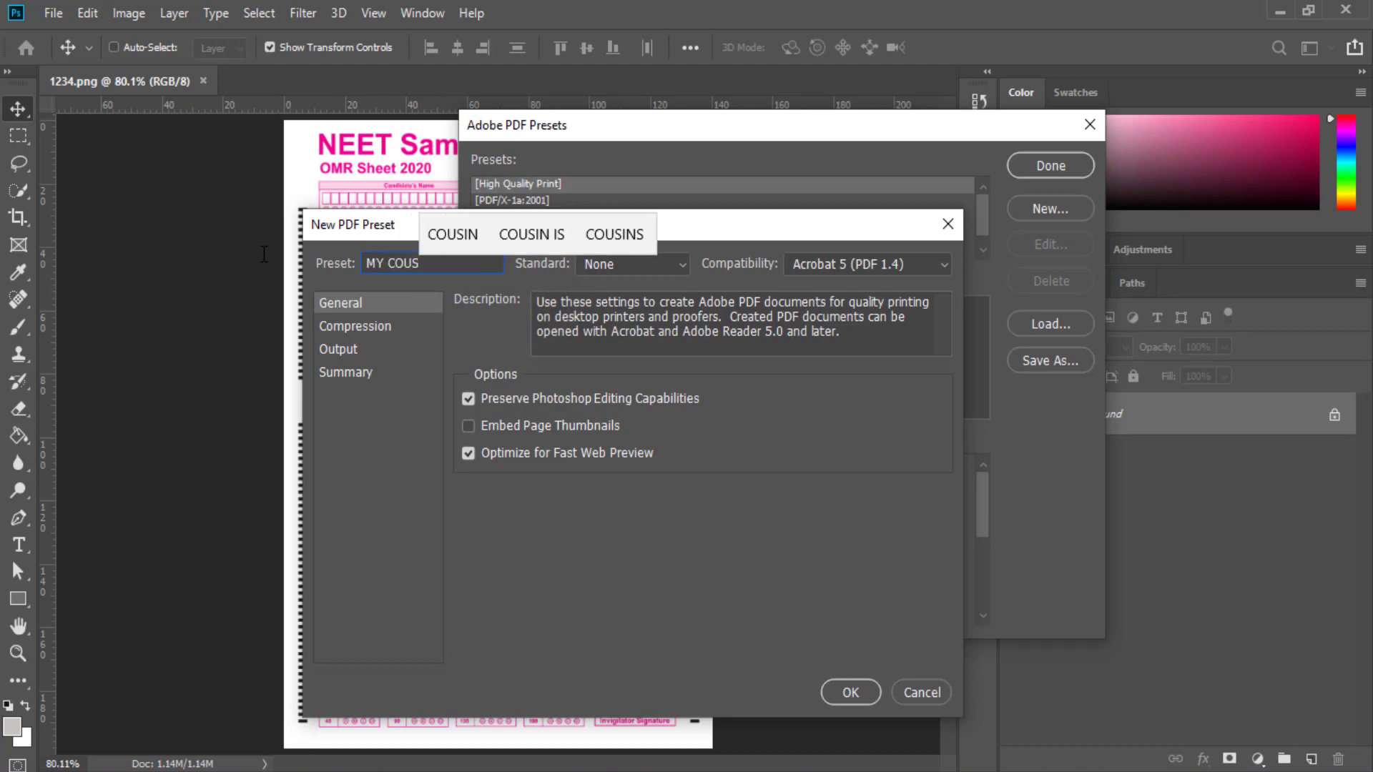
pyautogui.write('TOM')
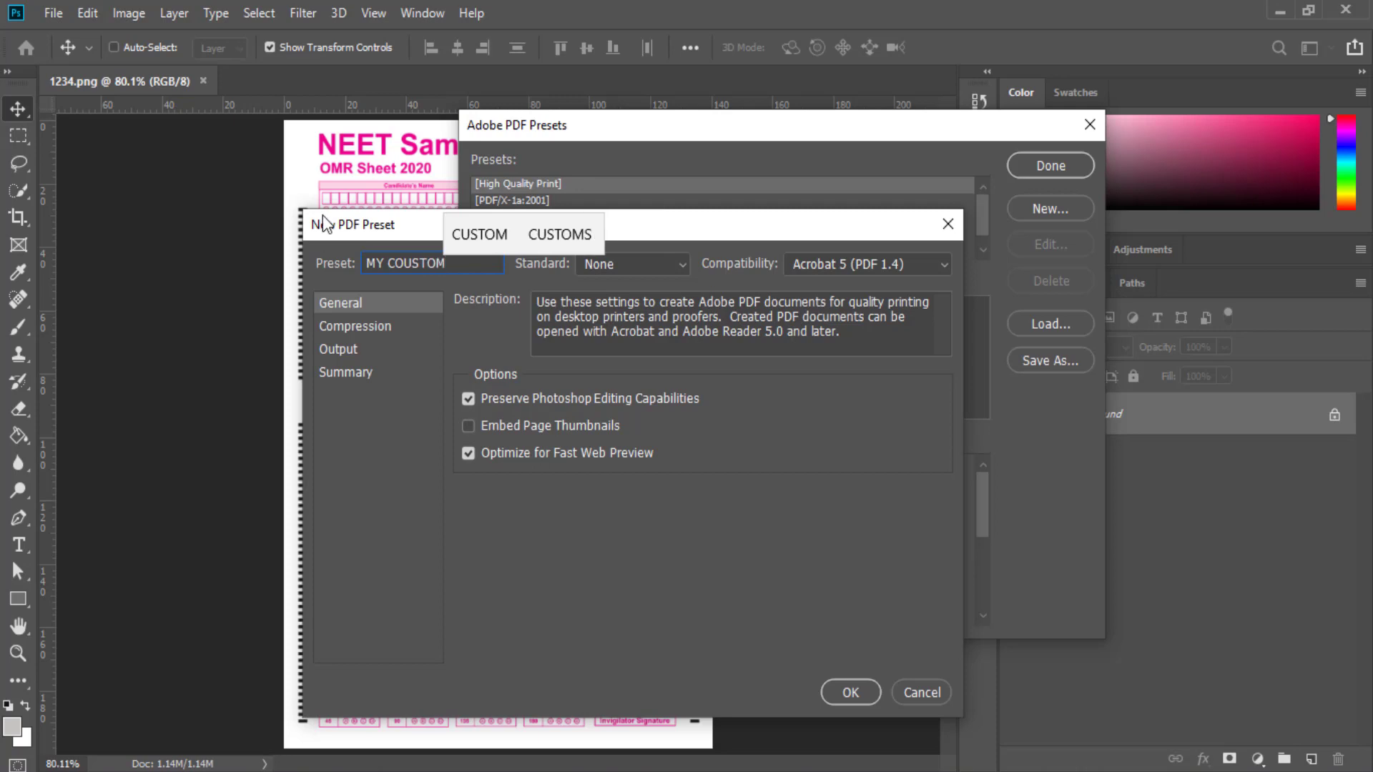
pyautogui.click(503, 243)
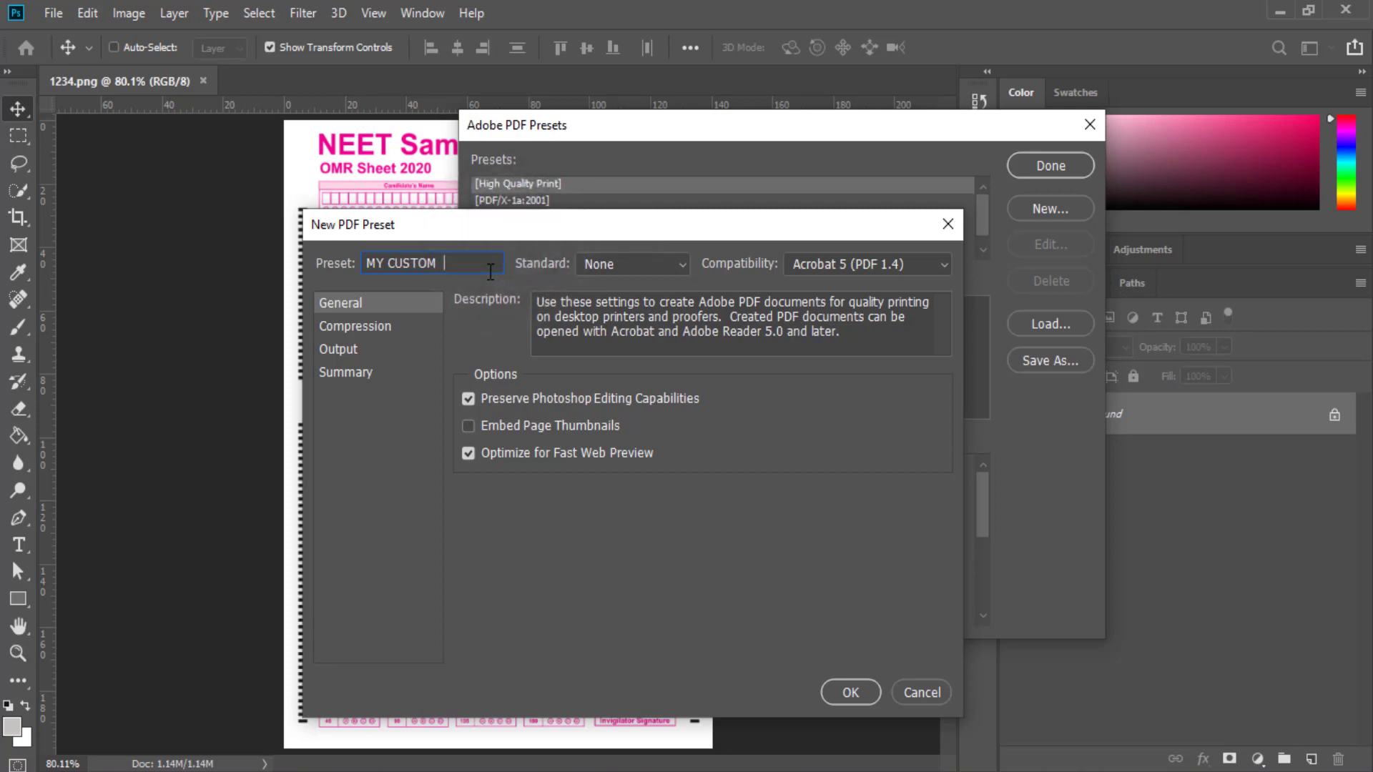
pyautogui.write('PDF')
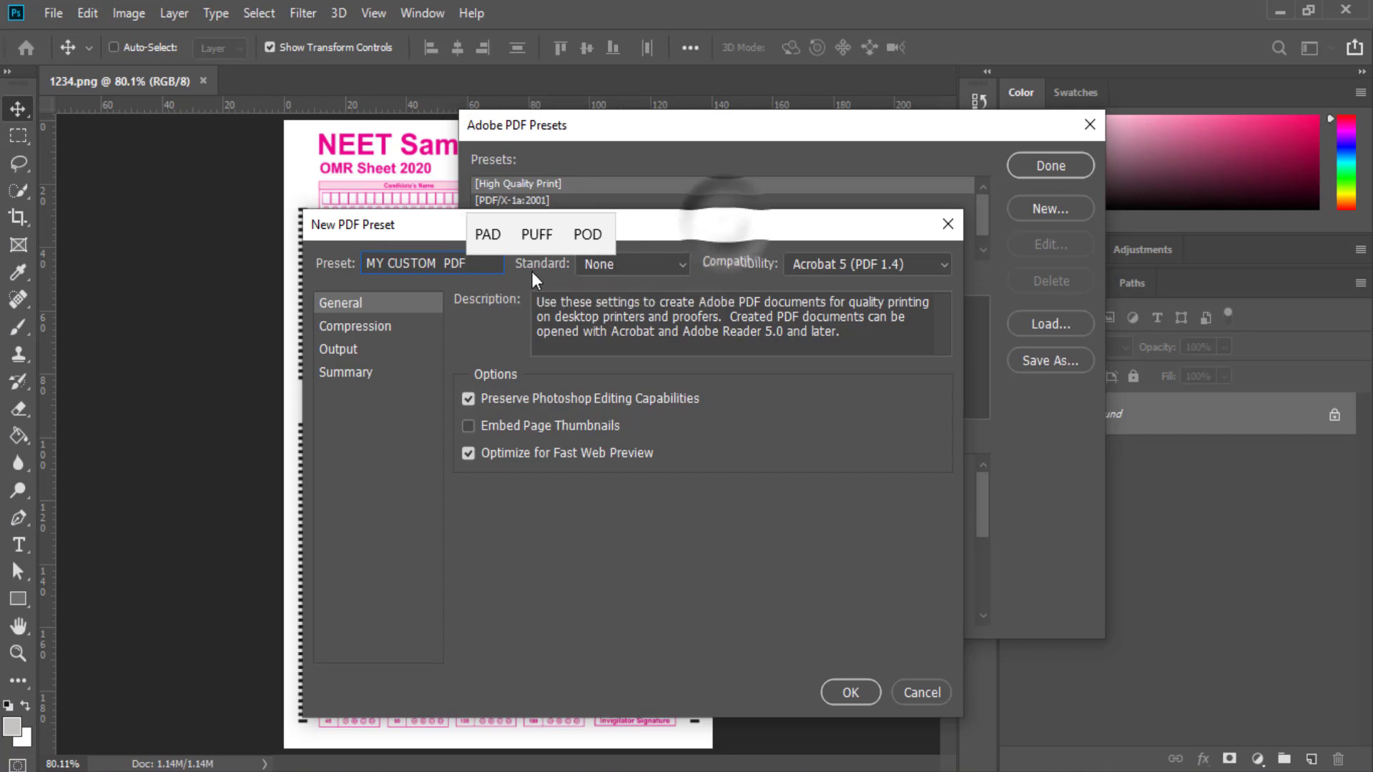
# Keep the preset's standard at None and set its compatibility to Acrobat 9/10 (PDF 1.7+).
pyautogui.click(678, 267)
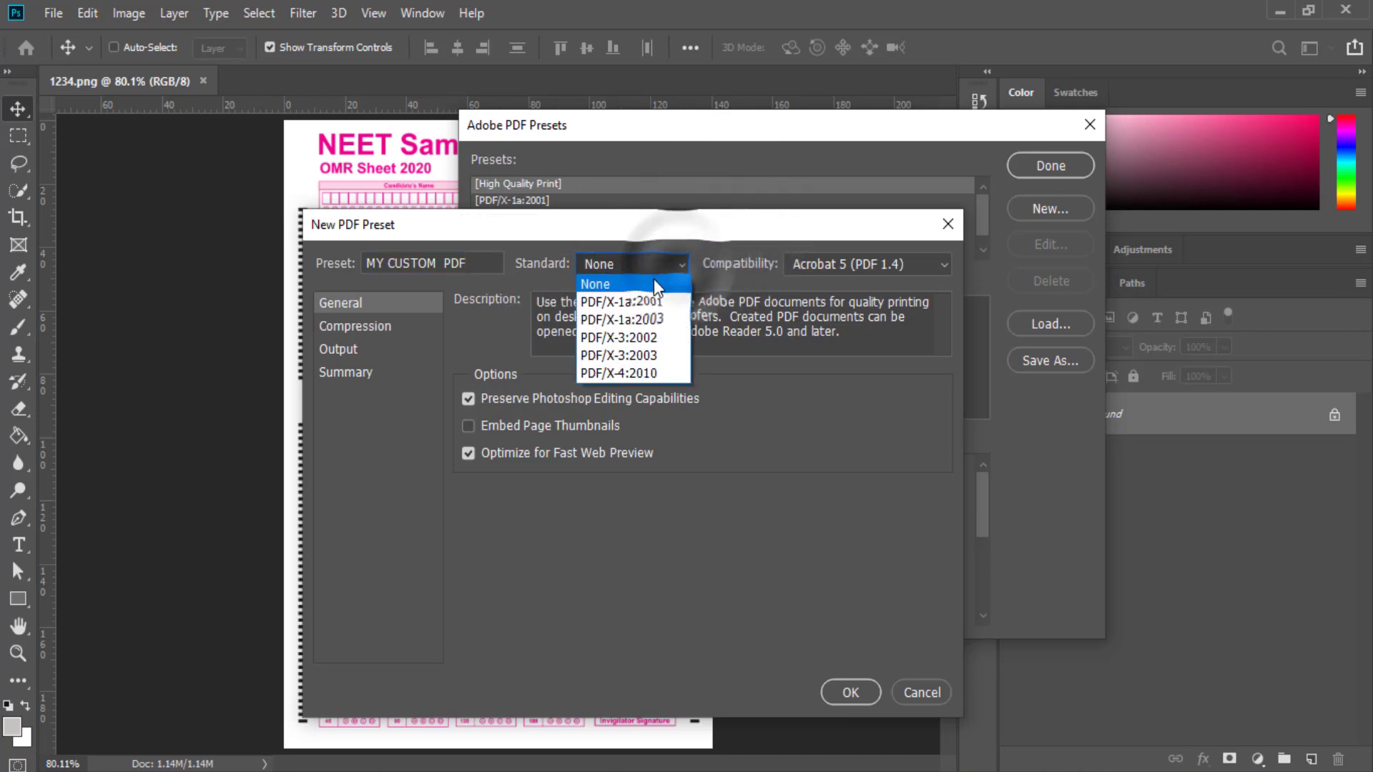
pyautogui.click(609, 284)
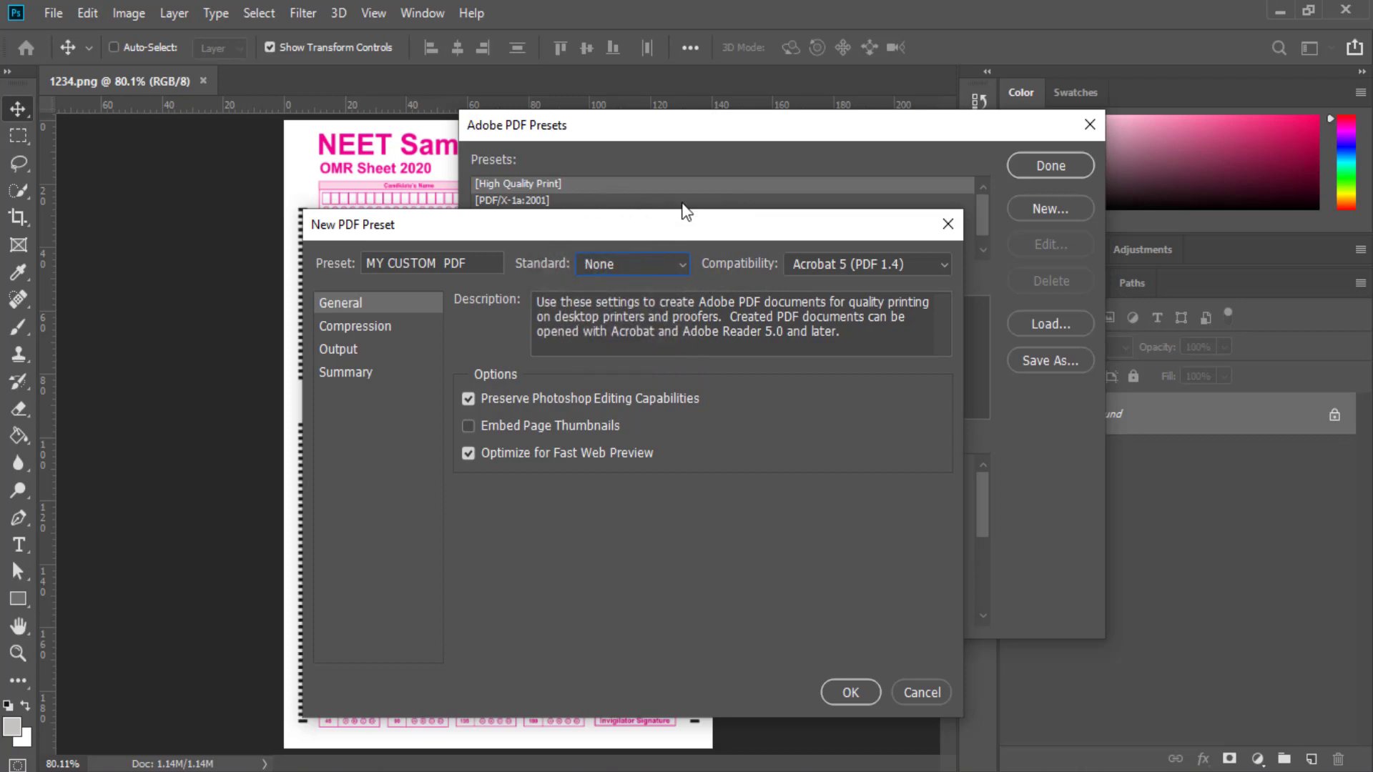
pyautogui.click(917, 262)
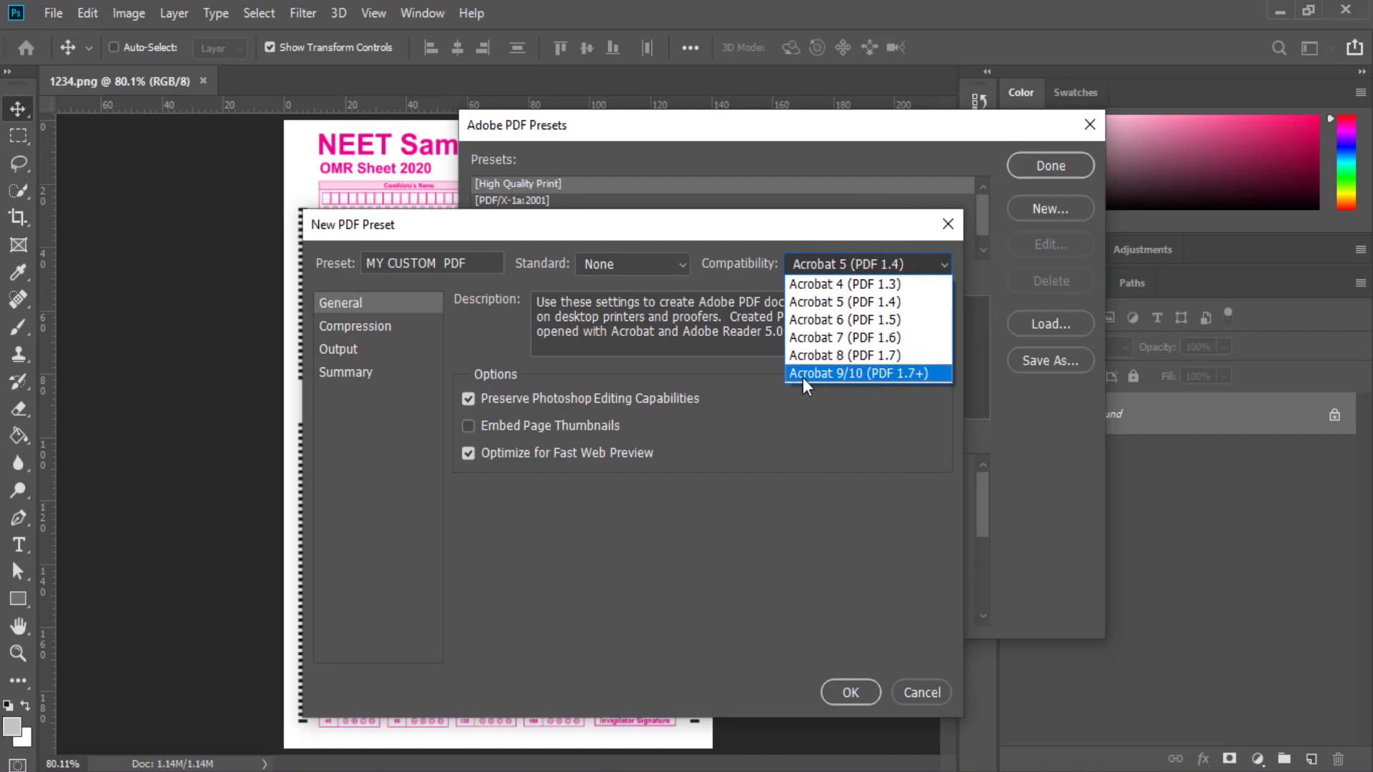
pyautogui.click(843, 371)
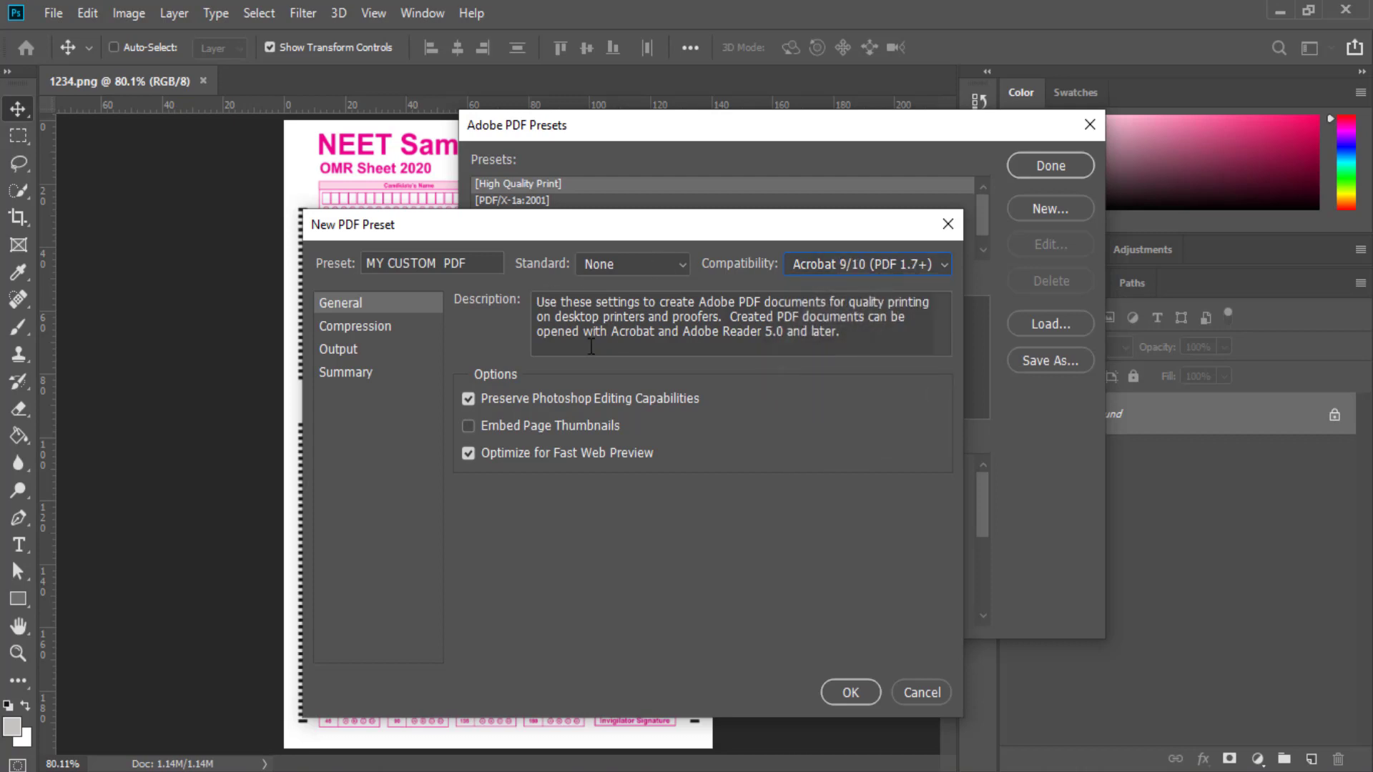
pyautogui.moveTo(538, 301); pyautogui.dragTo(879, 332)
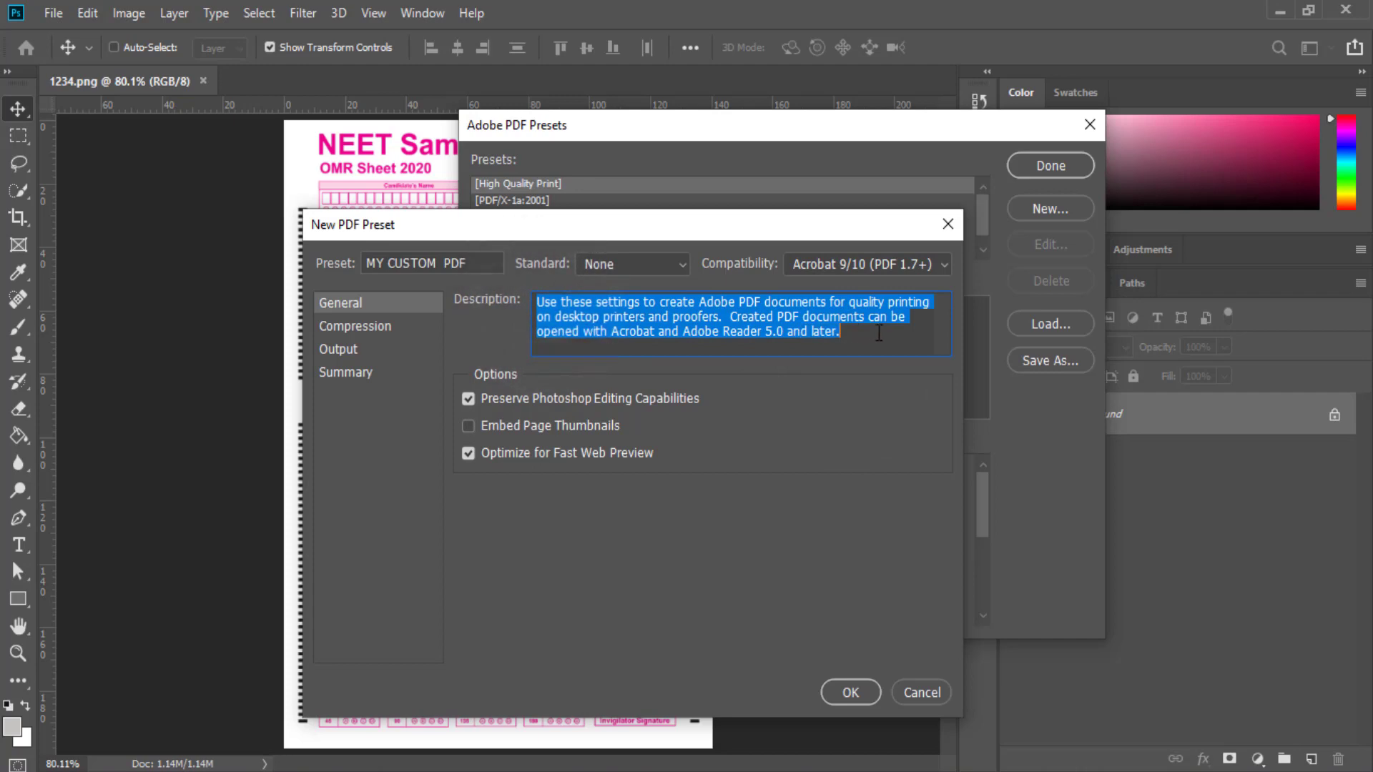
pyautogui.click(675, 334)
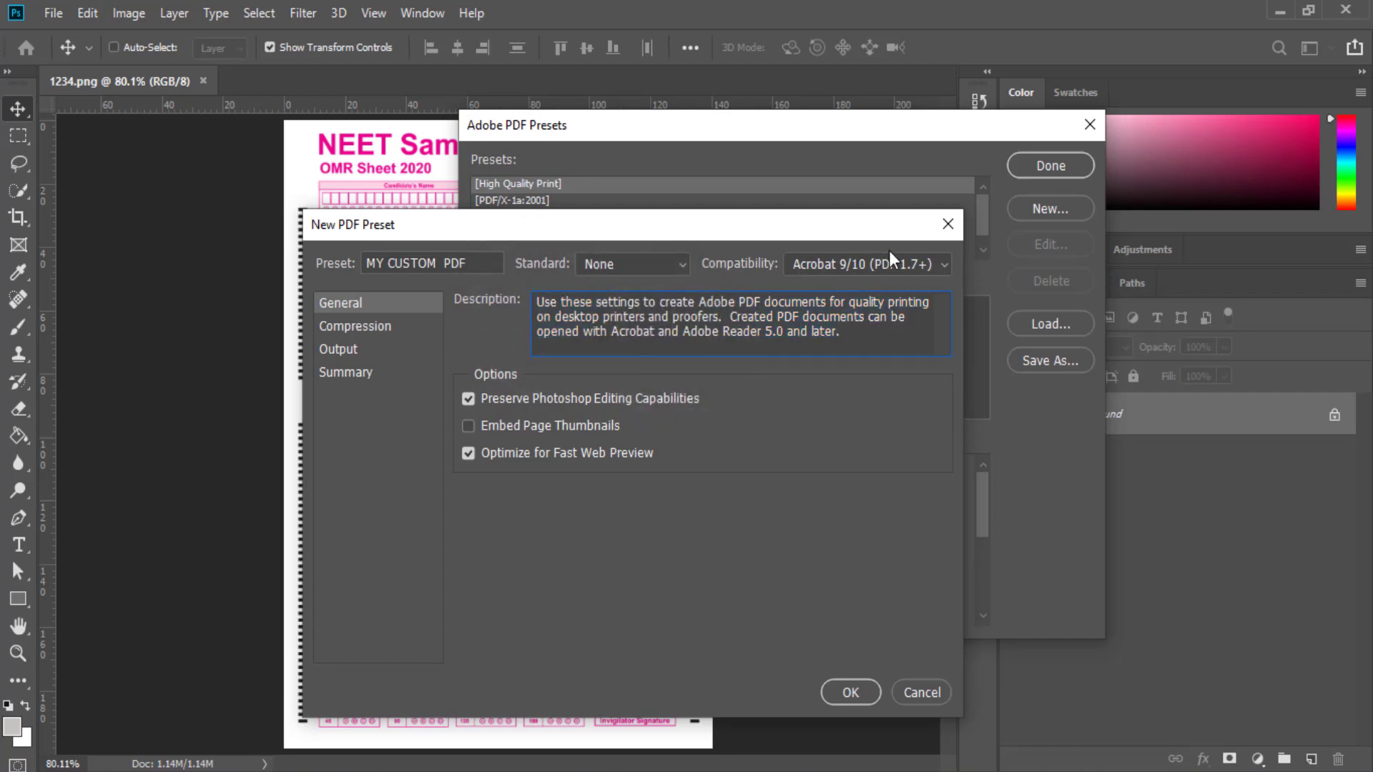
# Try Acrobat 6 (PDF 1.5) and Acrobat 4 (PDF 1.3) compatibility for the preset.
pyautogui.click(933, 264)
pyautogui.click(882, 316)
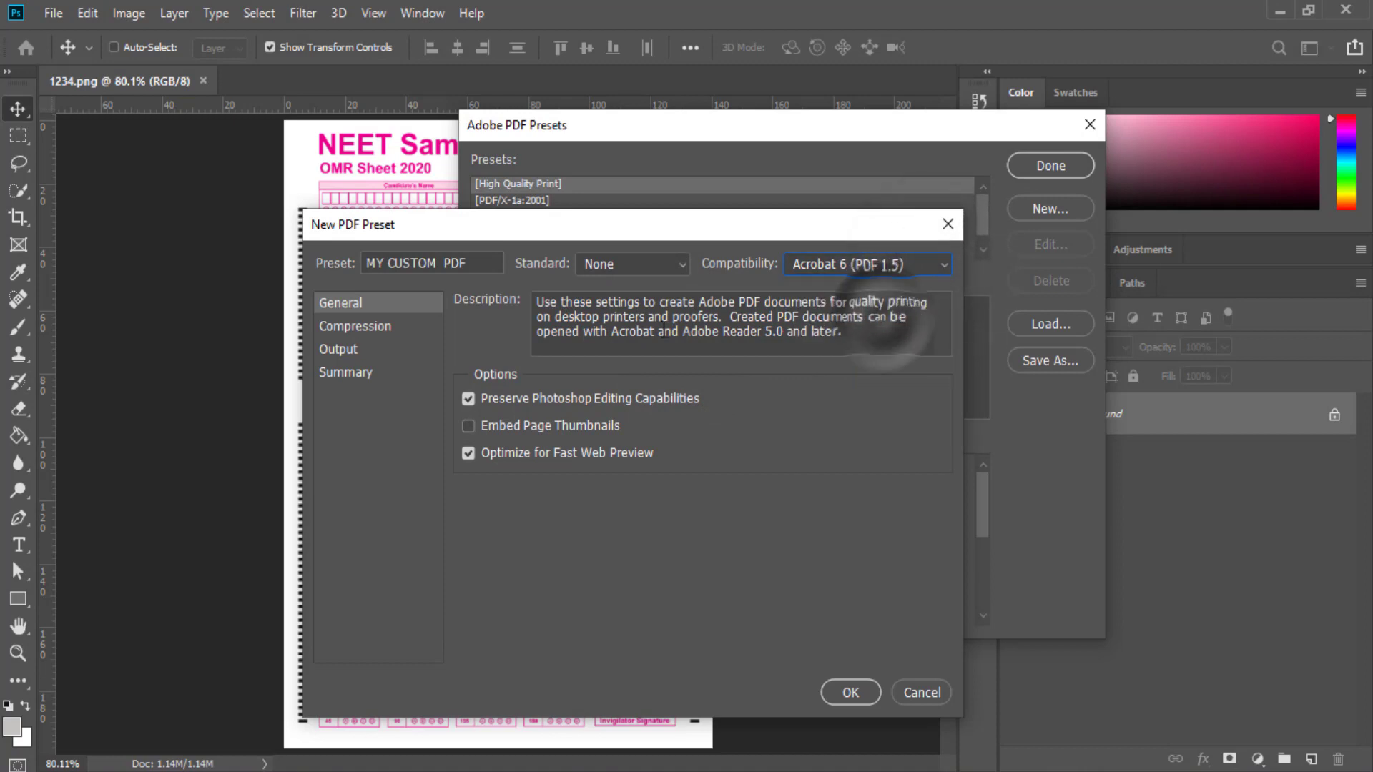
pyautogui.click(940, 264)
pyautogui.click(869, 286)
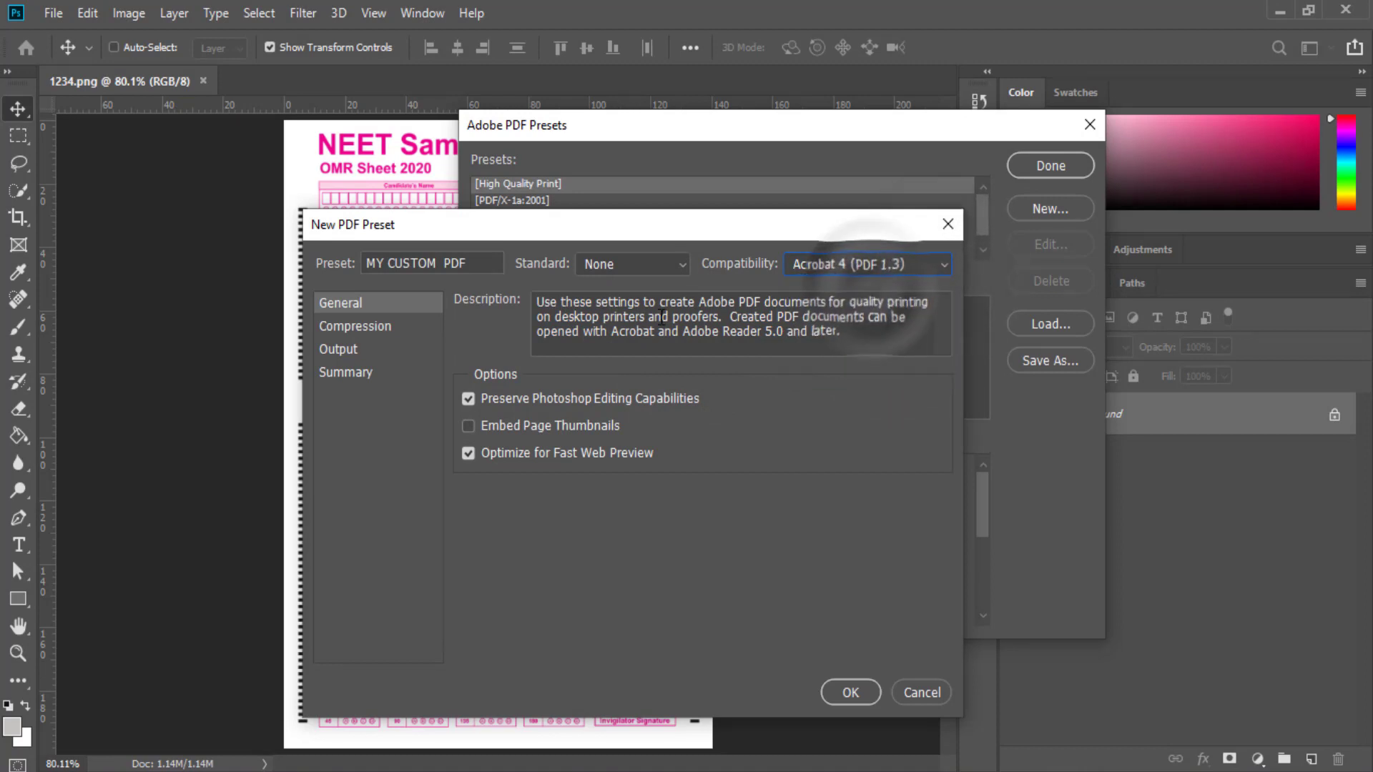
# Try the PDF/X-1a:2001 standard, and return the preset to None with Acrobat 9/10 (PDF 1.7+) compatibility.
pyautogui.click(673, 265)
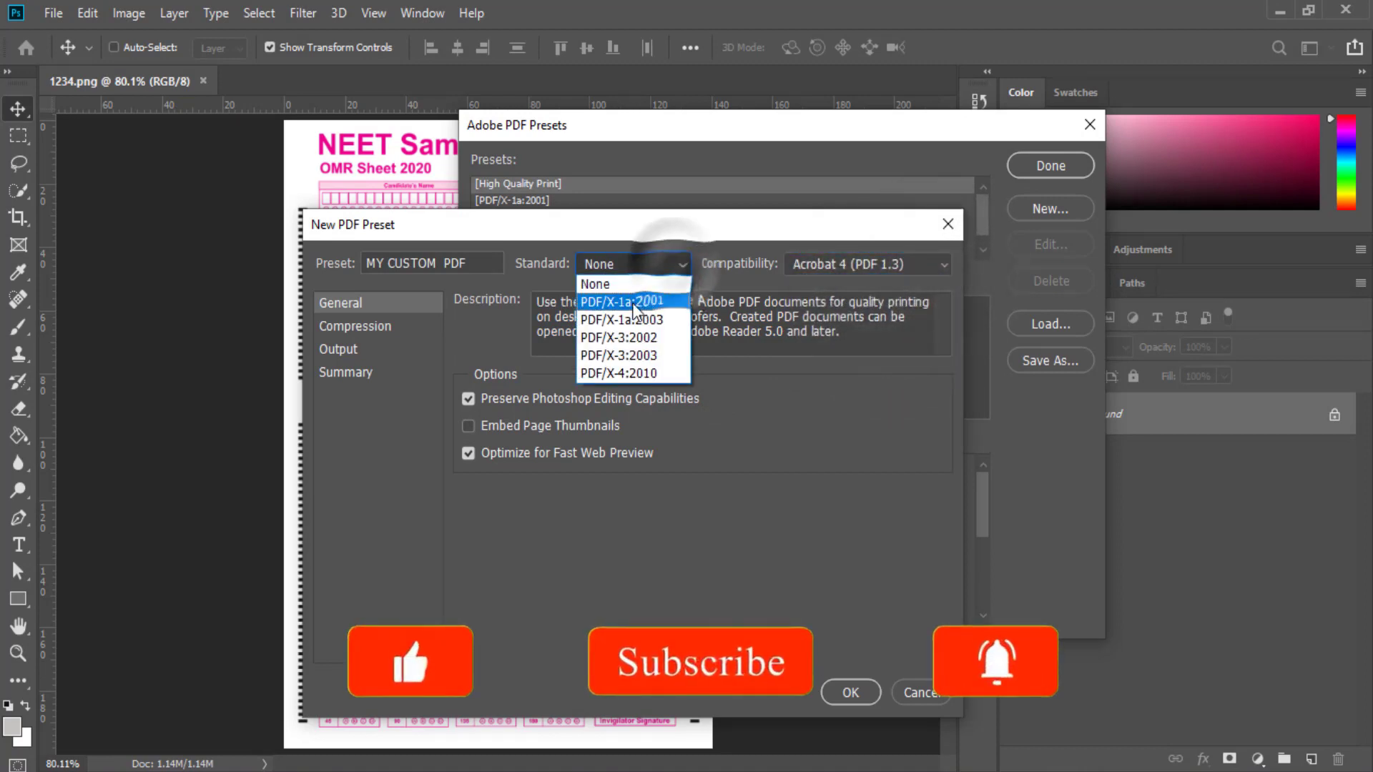
pyautogui.click(631, 302)
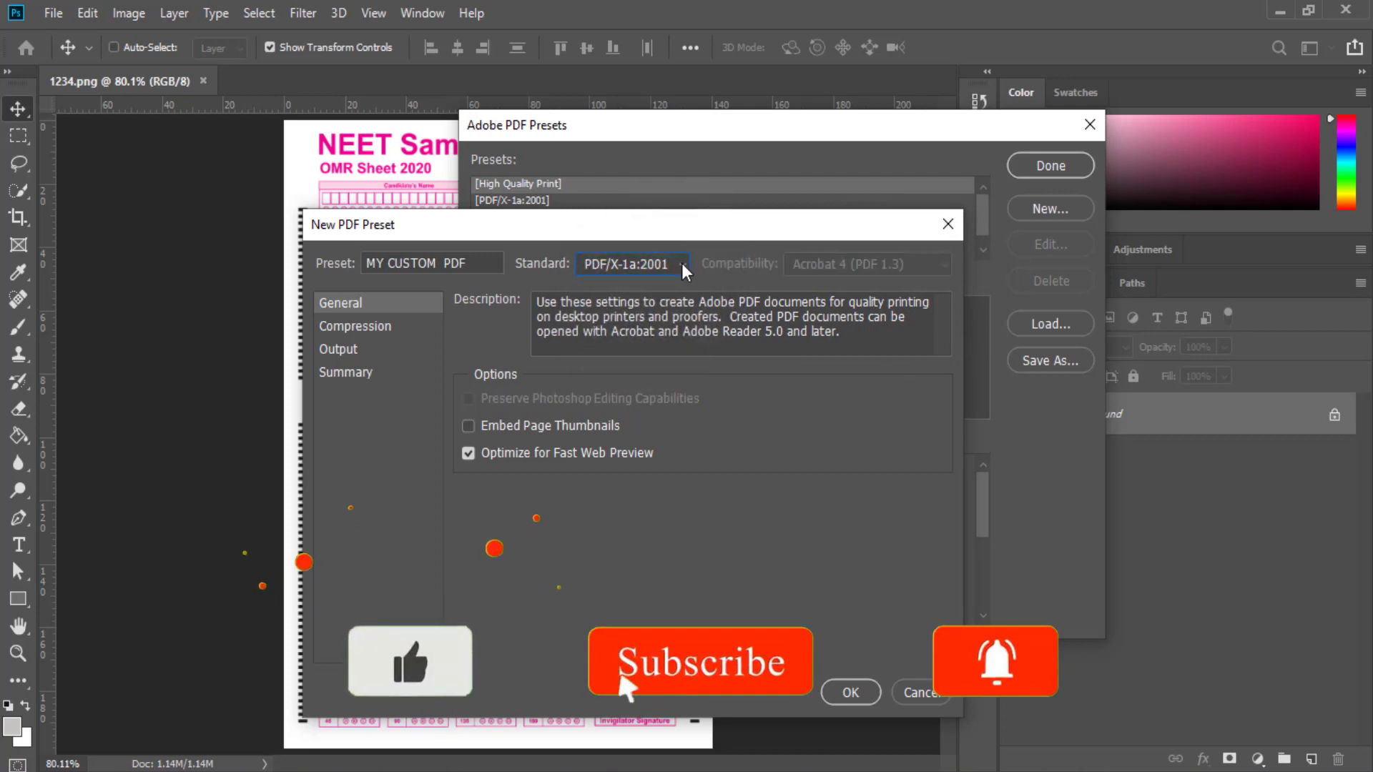
pyautogui.click(638, 269)
pyautogui.click(633, 284)
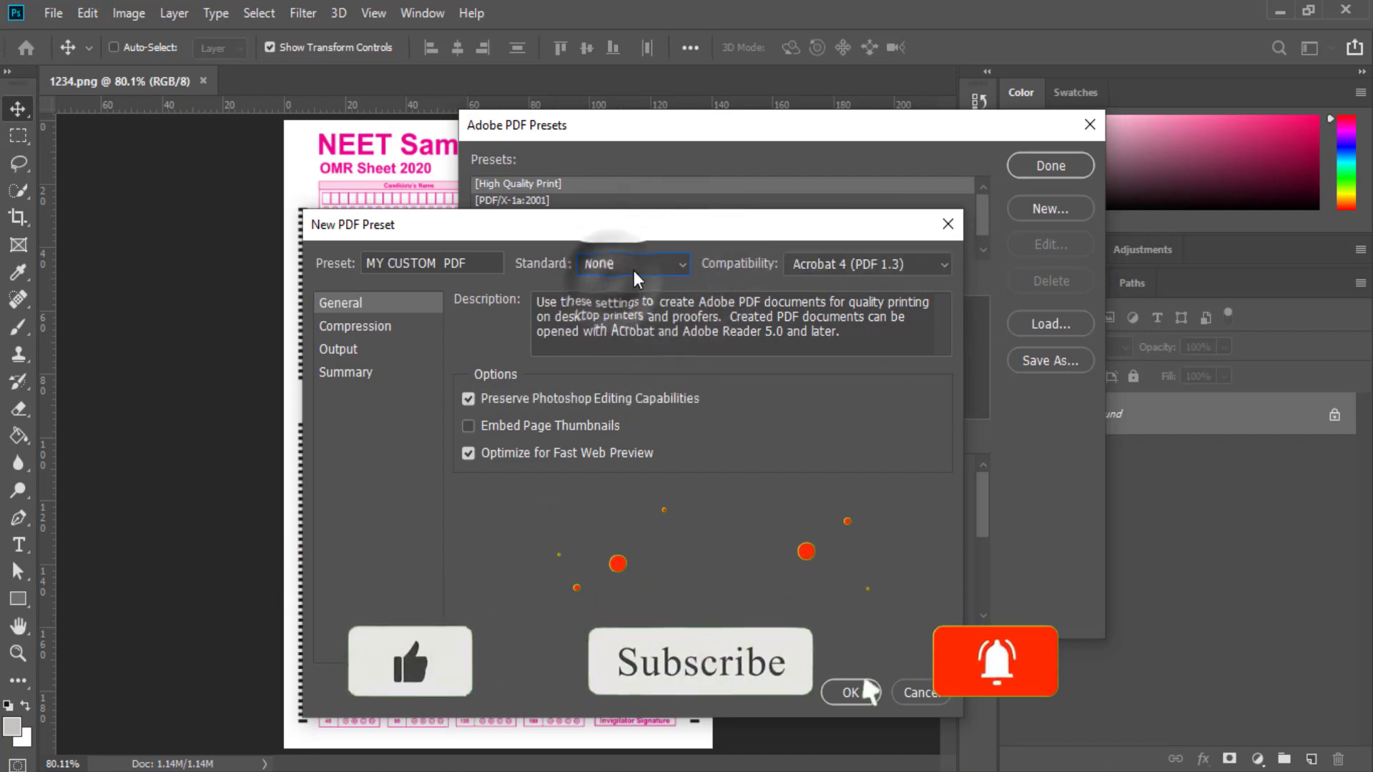
pyautogui.click(918, 264)
pyautogui.click(864, 374)
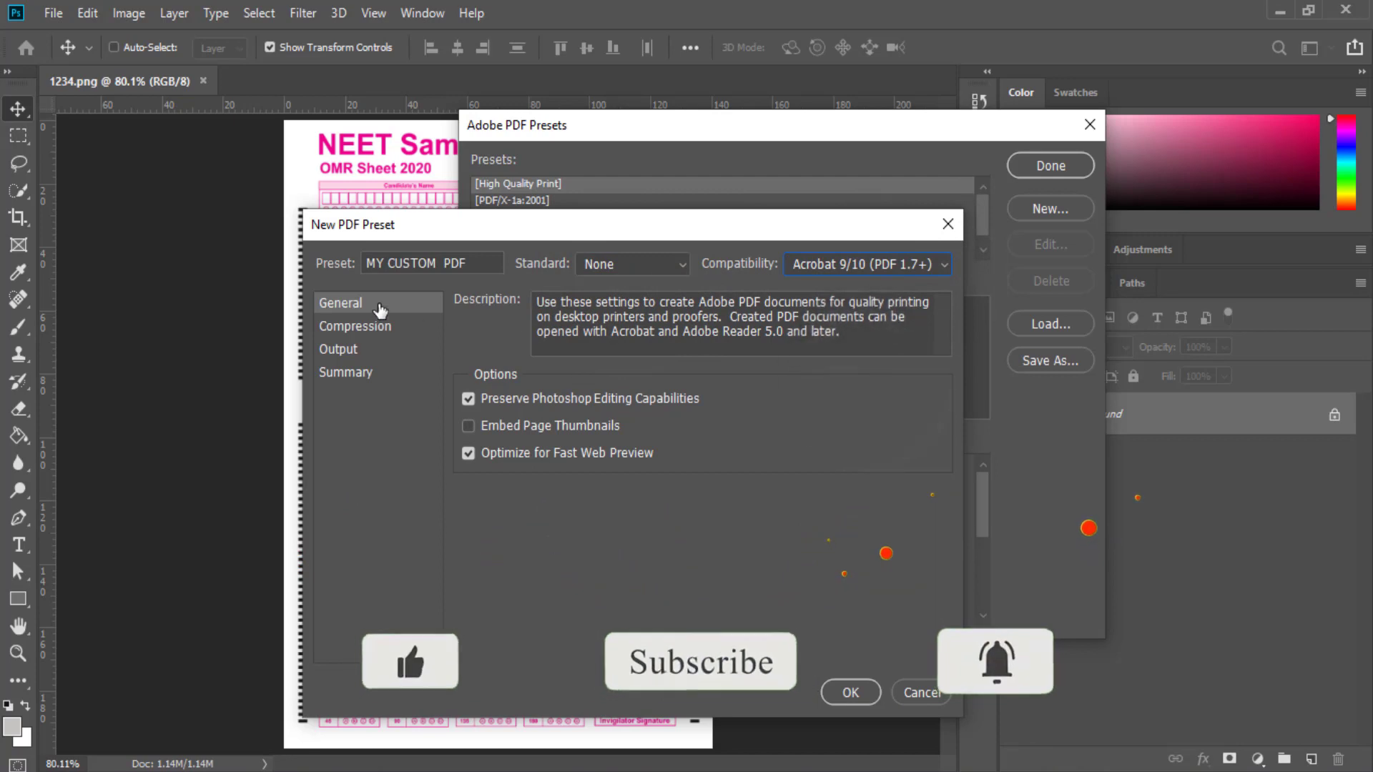
# Try the Embed Page Thumbnails option and switch it off again.
pyautogui.click(472, 427)
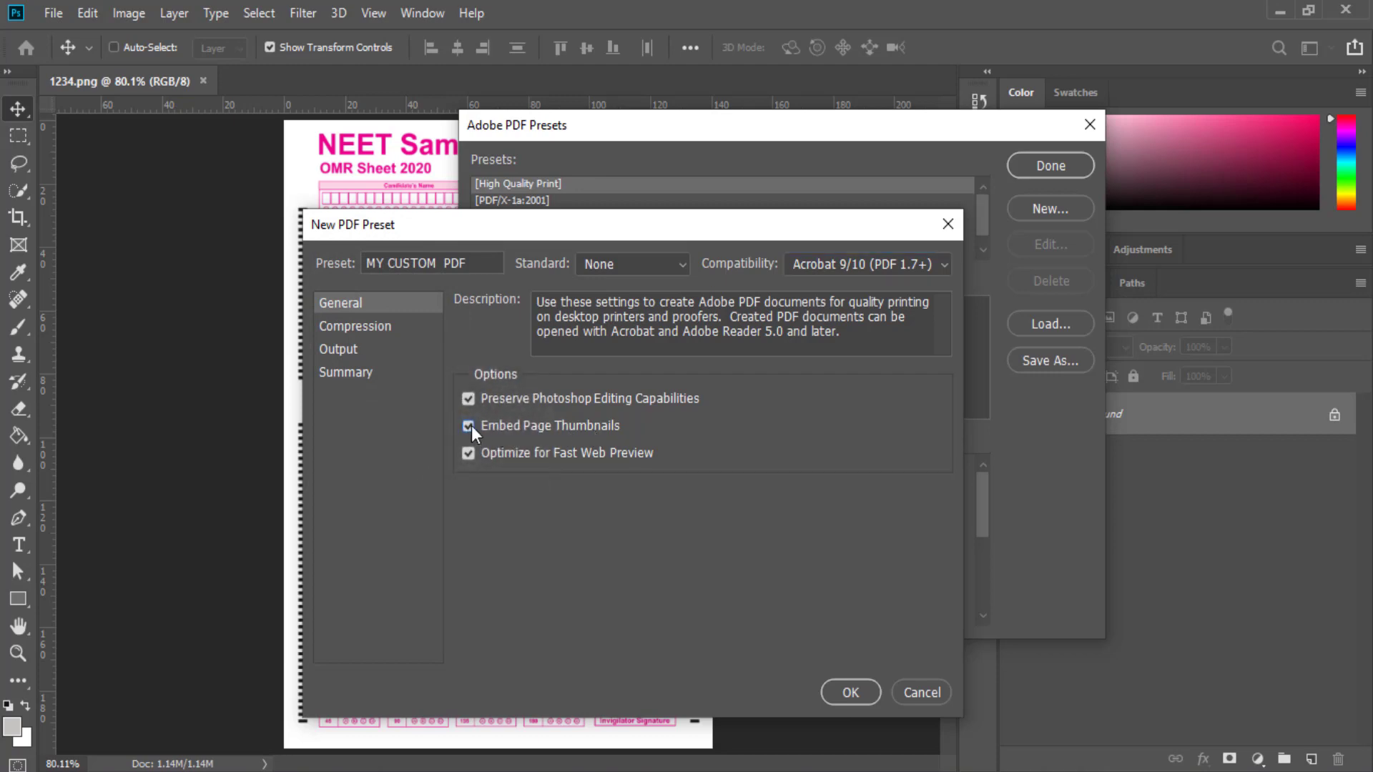
pyautogui.click(469, 426)
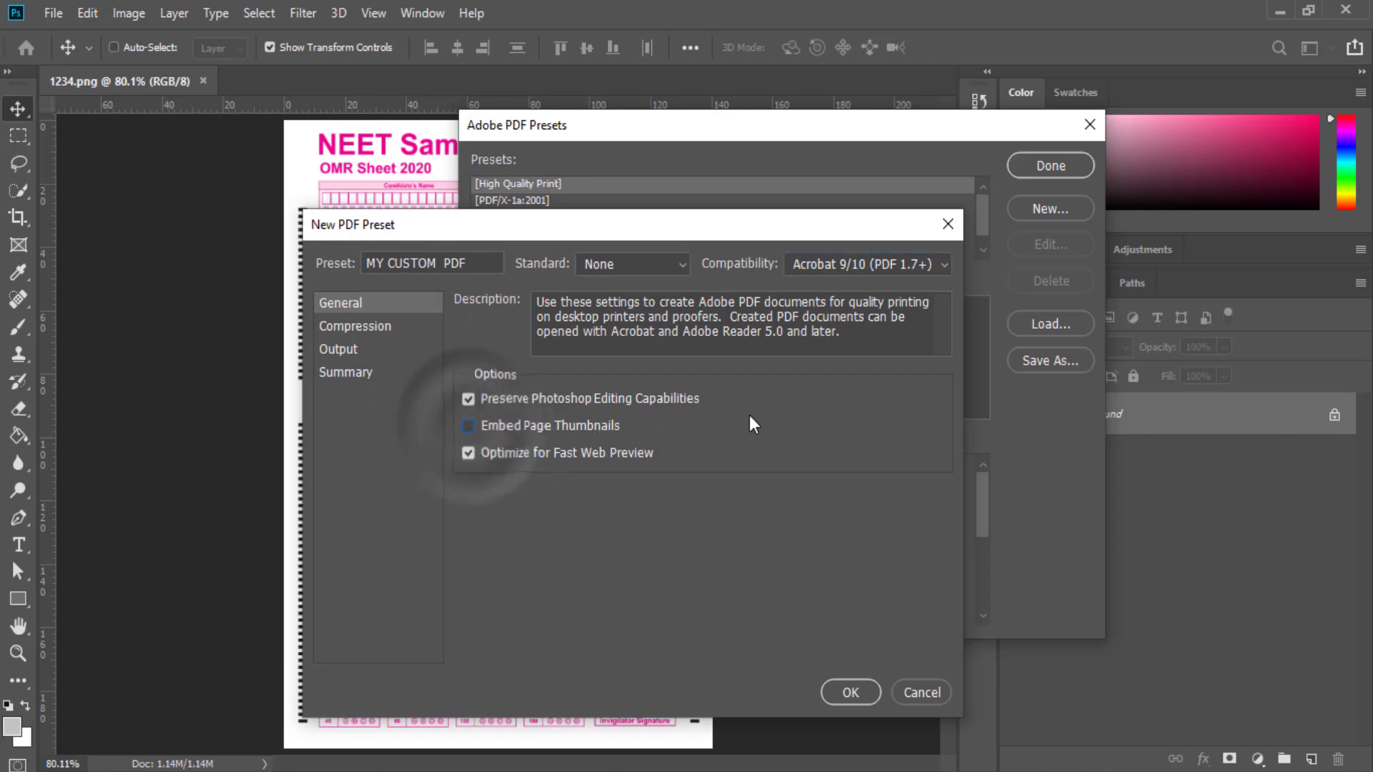
# In the preset's Compression settings, keep Bicubic Downsampling To at 300 pixels/inch and set the image quality to Minimum.
pyautogui.click(374, 329)
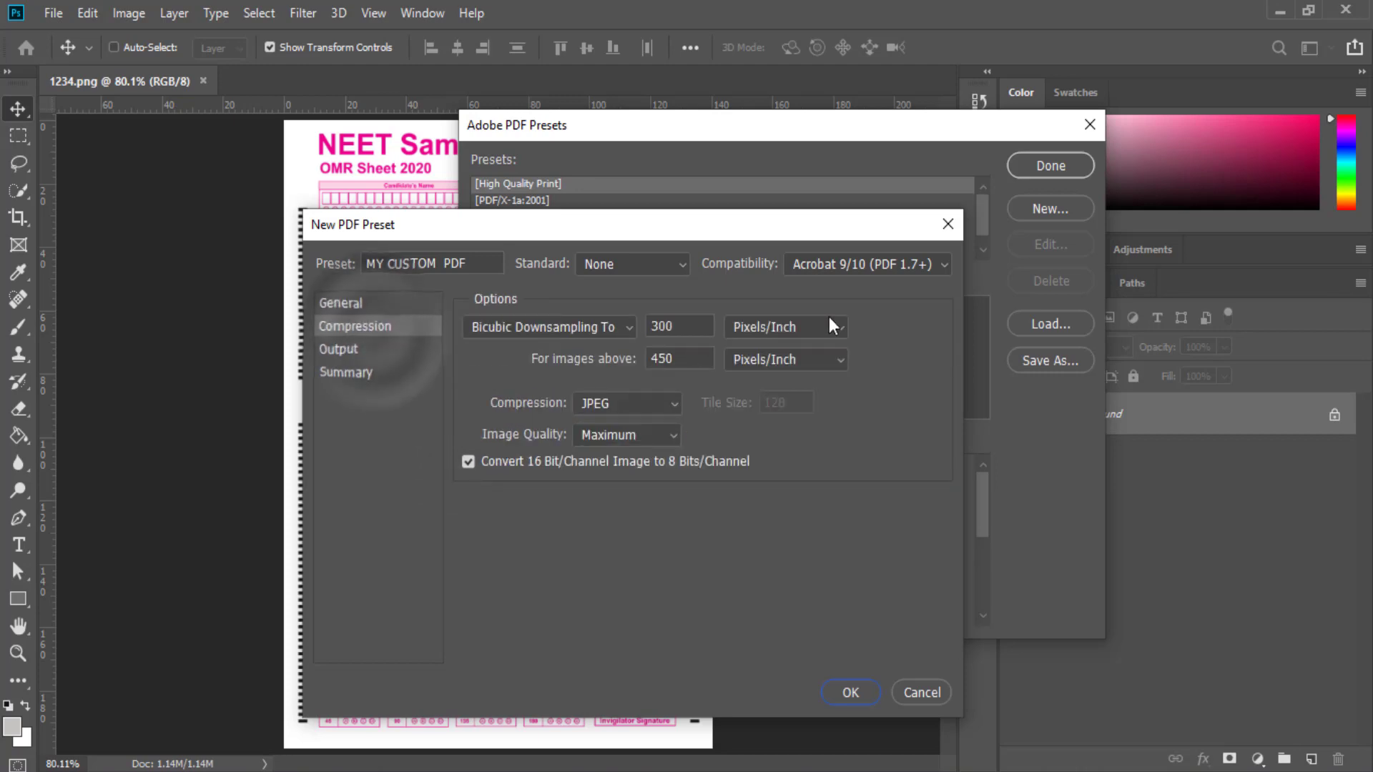
pyautogui.click(629, 330)
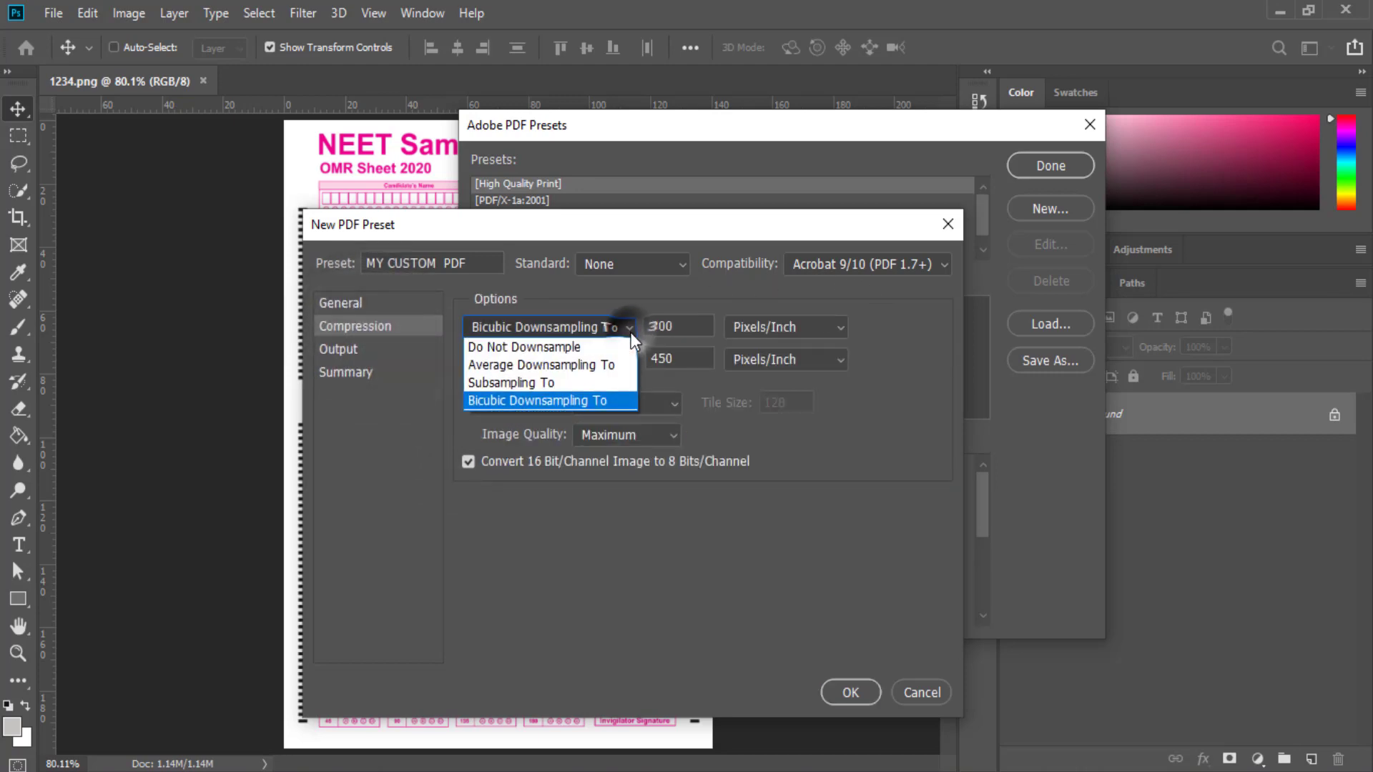
pyautogui.click(575, 397)
pyautogui.click(576, 402)
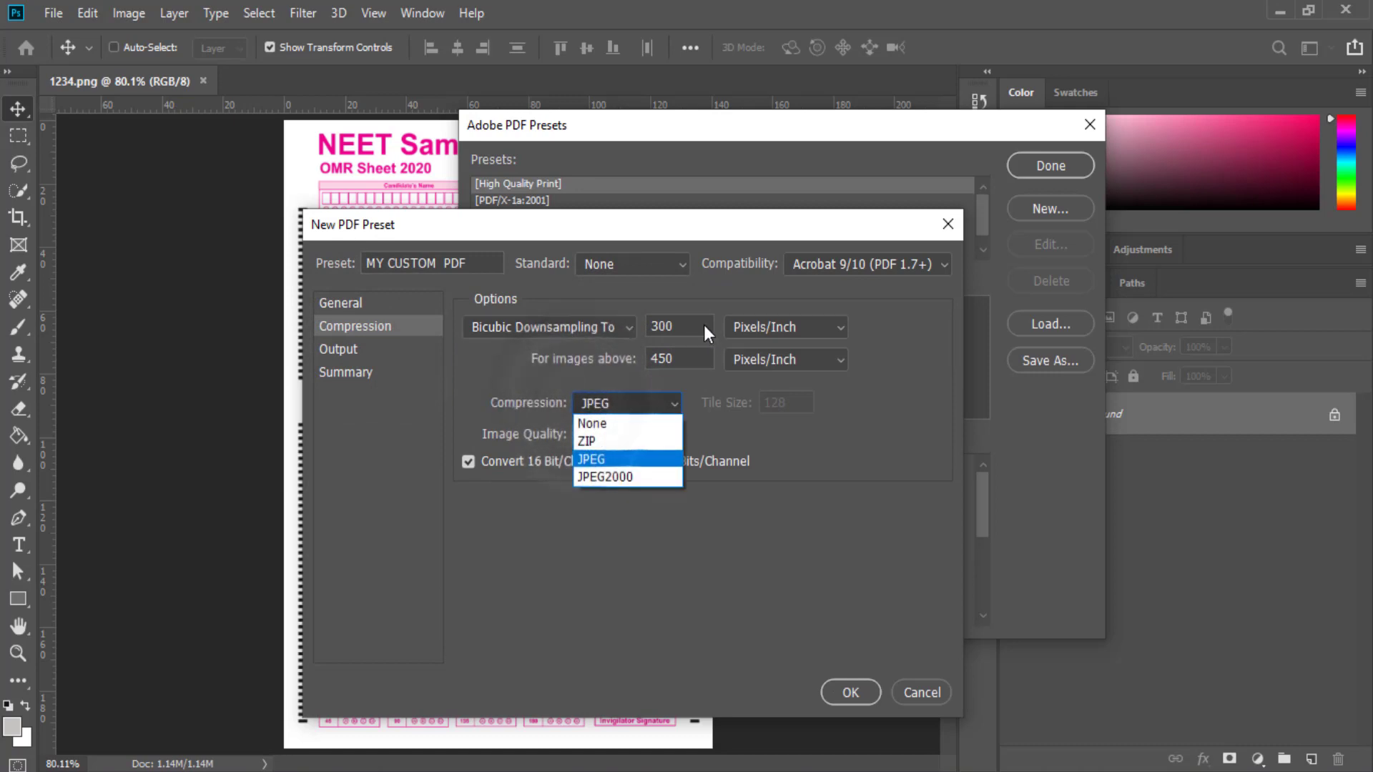
pyautogui.click(704, 326)
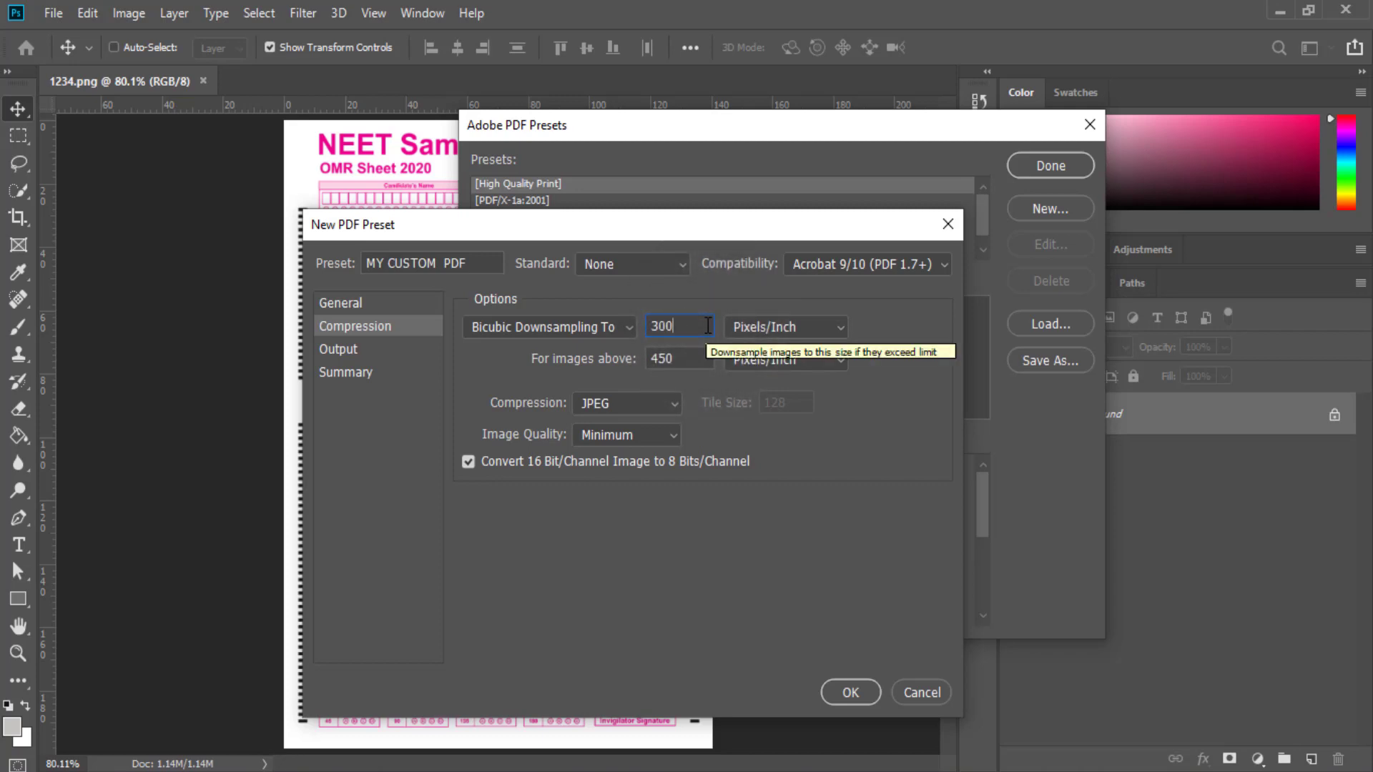
pyautogui.click(886, 374)
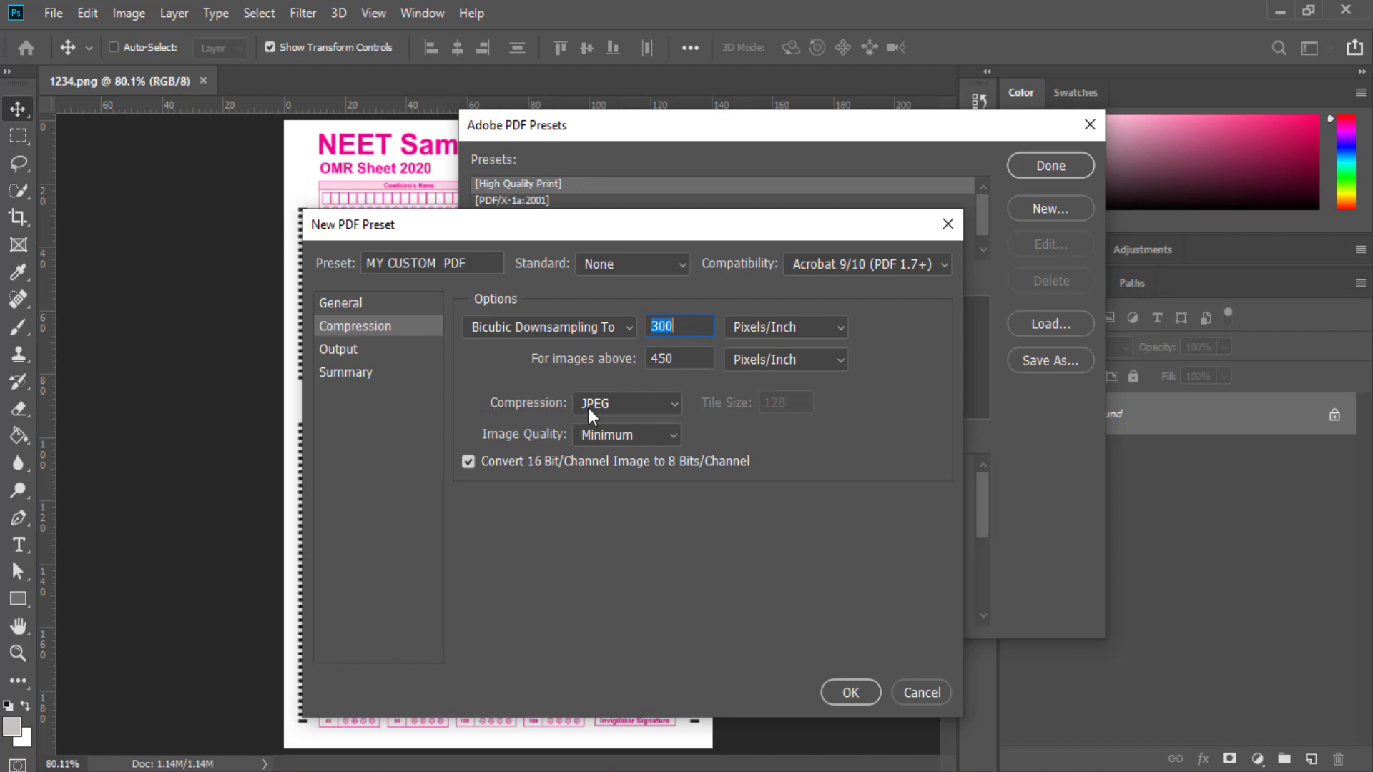
# Try JPEG2000 and ZIP compression for the preset's images, and return to JPEG.
pyautogui.click(671, 406)
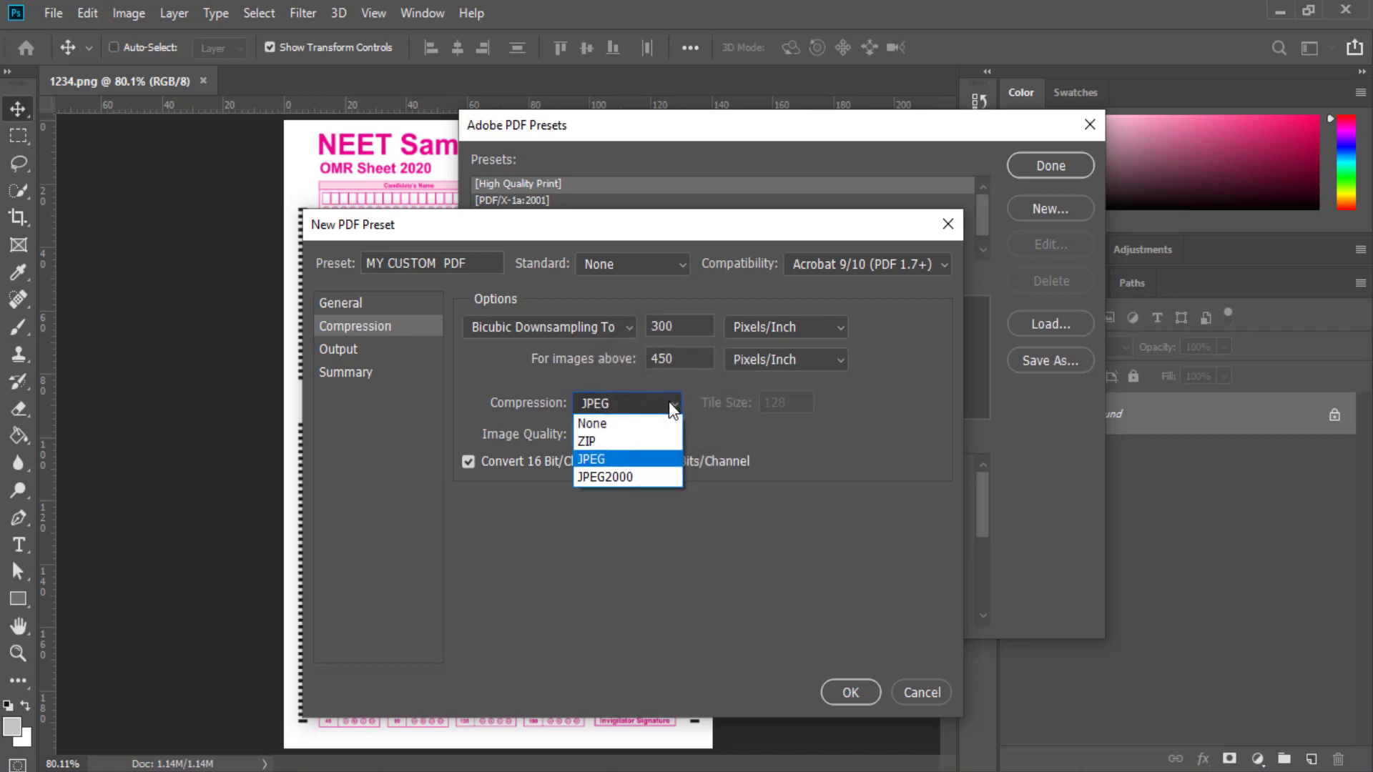
pyautogui.click(636, 476)
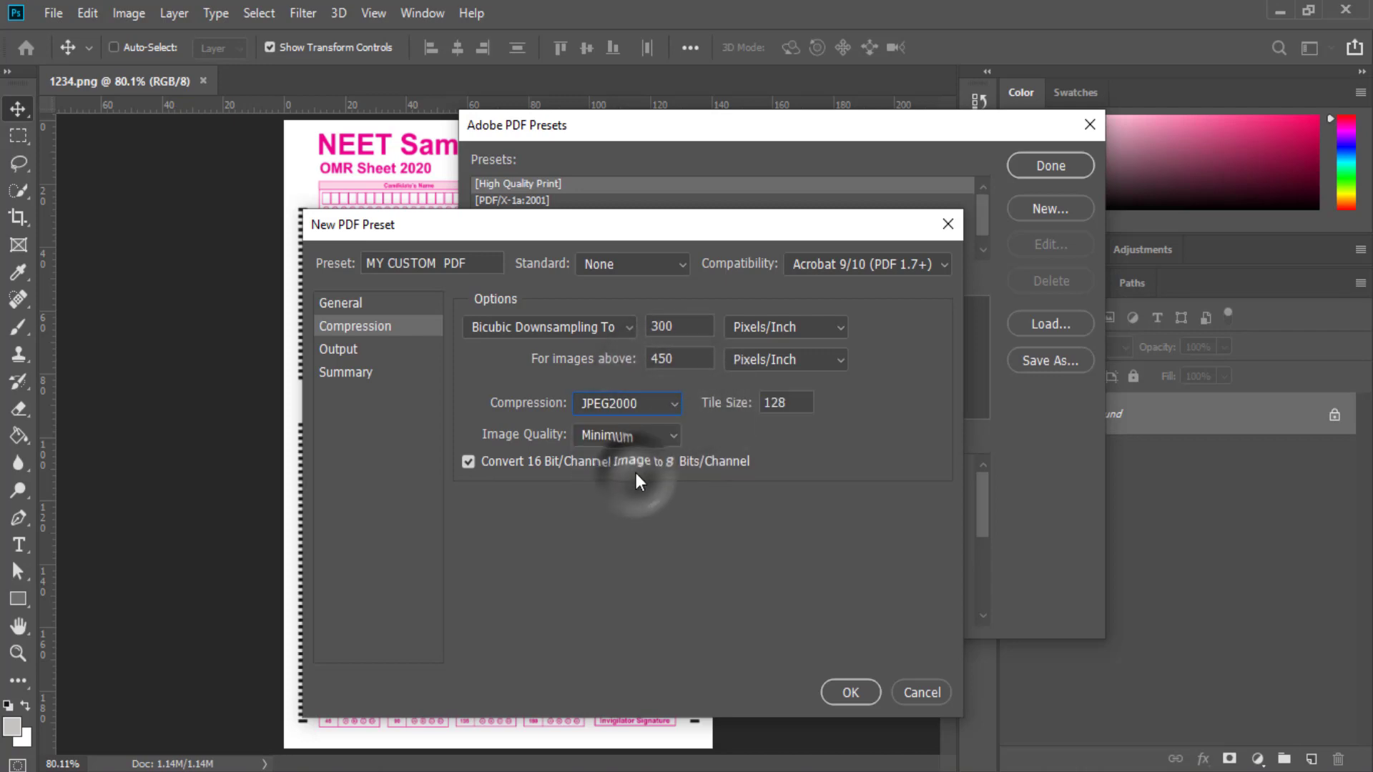
pyautogui.click(777, 404)
pyautogui.click(673, 403)
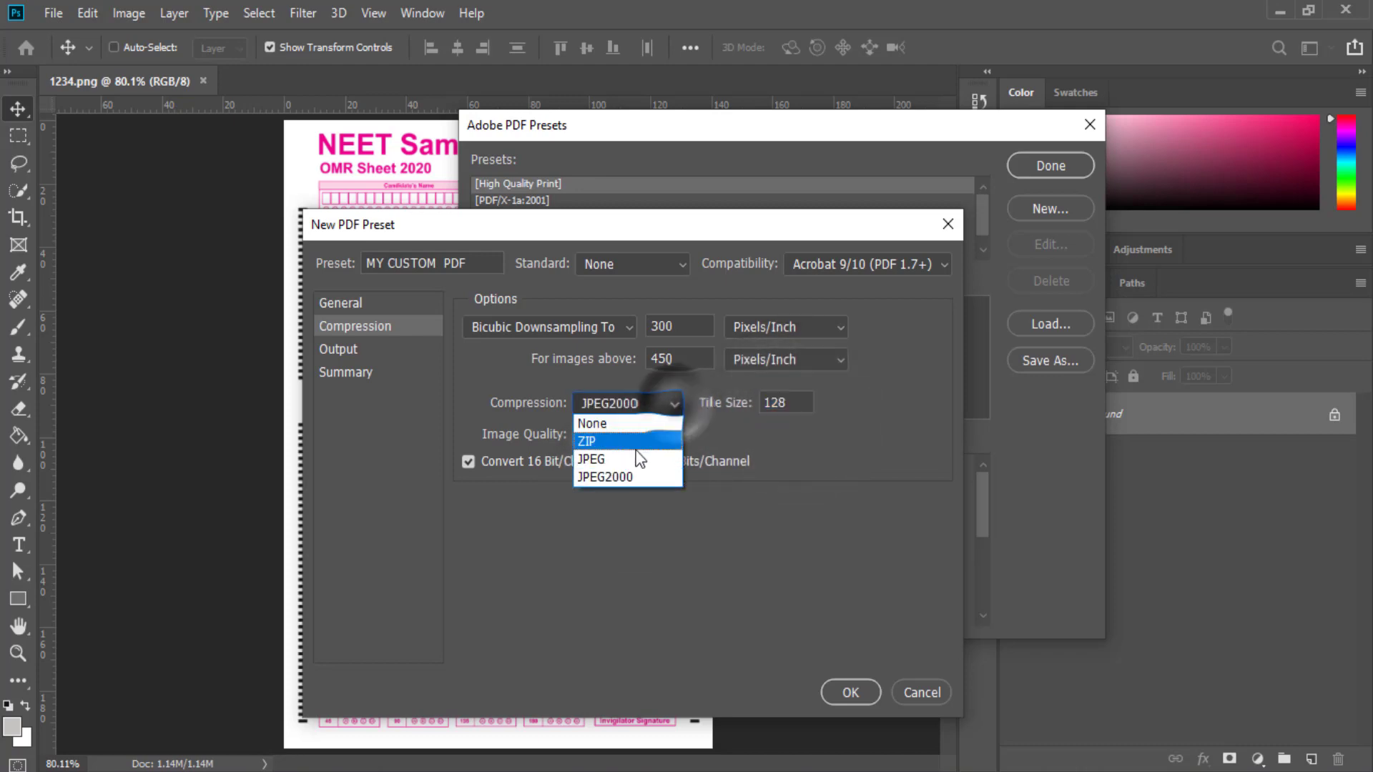
pyautogui.click(629, 440)
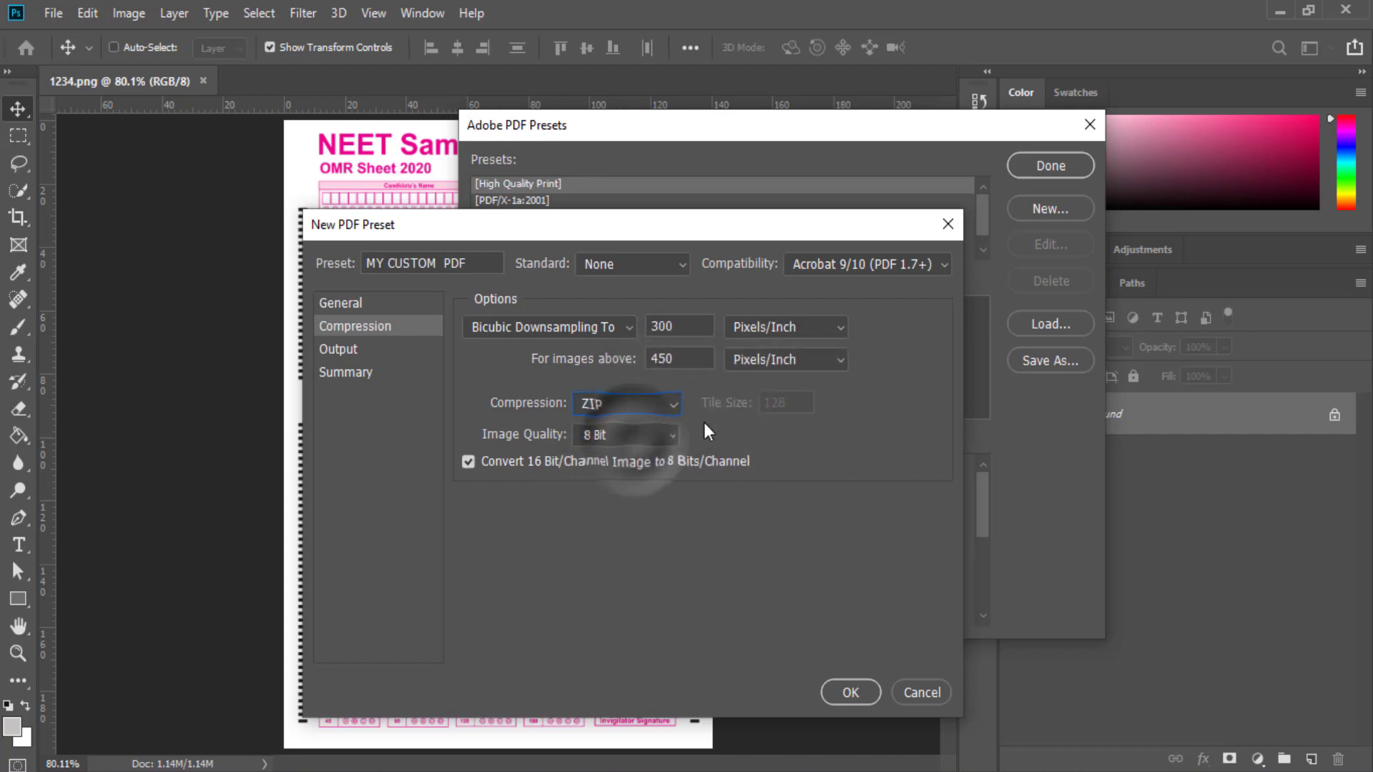
pyautogui.click(659, 399)
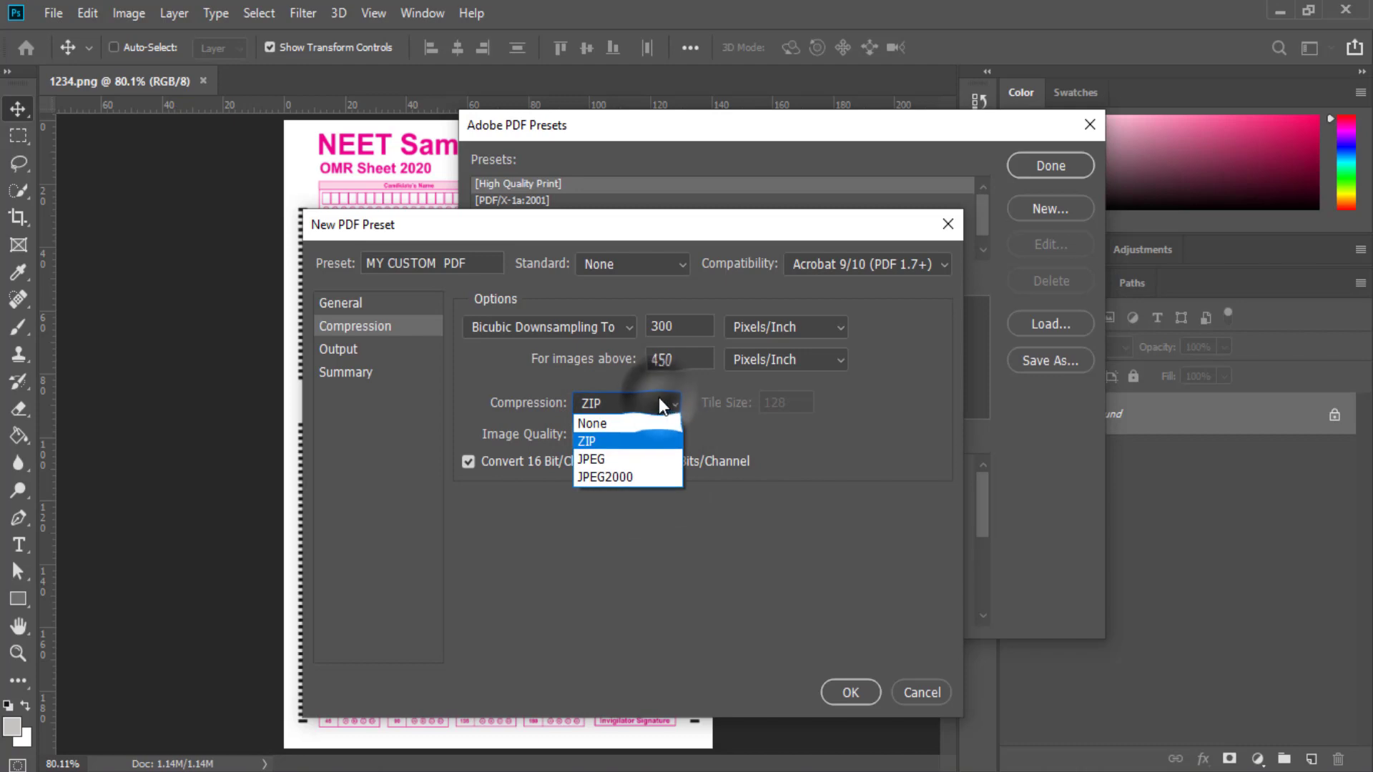
pyautogui.click(639, 458)
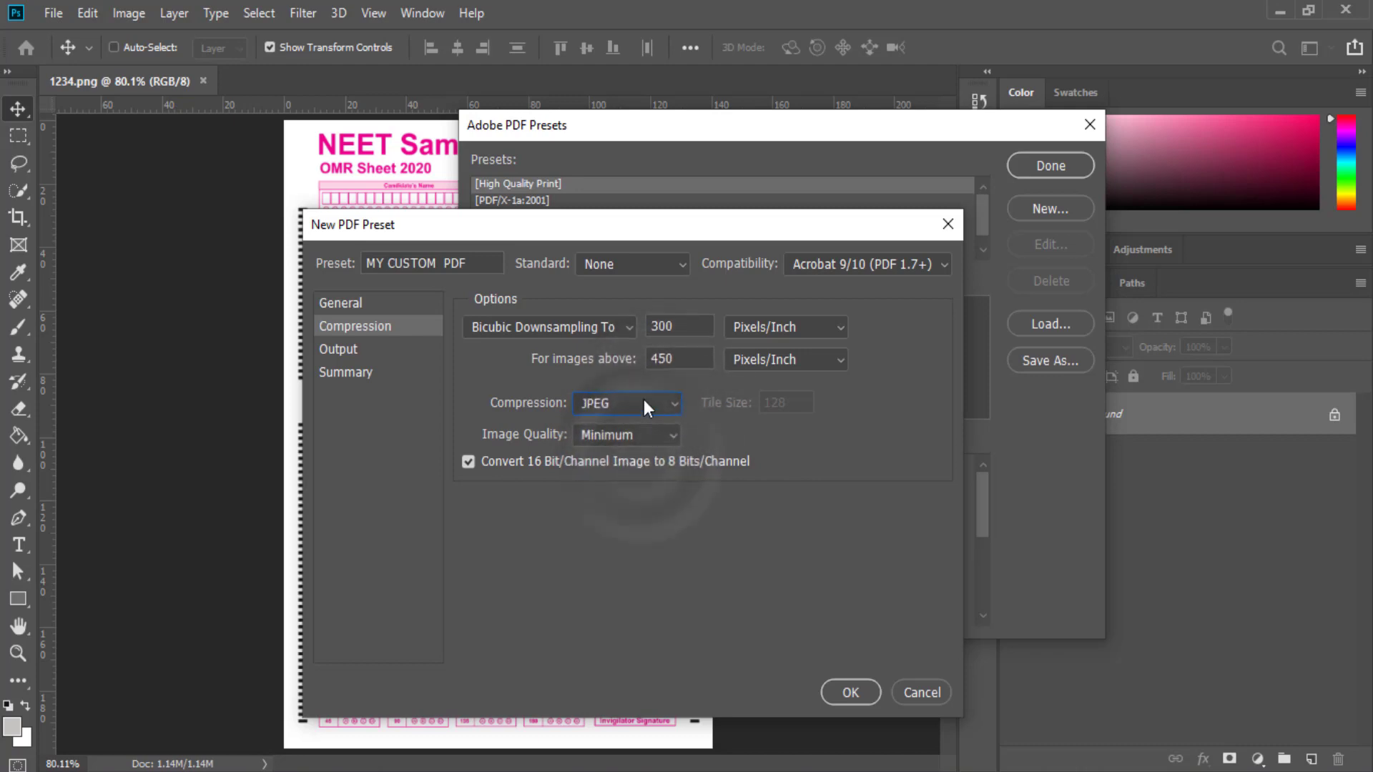
# In the preset's Compression settings, choose JPEG2000 compression and set the image quality to High.
pyautogui.click(671, 410)
pyautogui.click(633, 474)
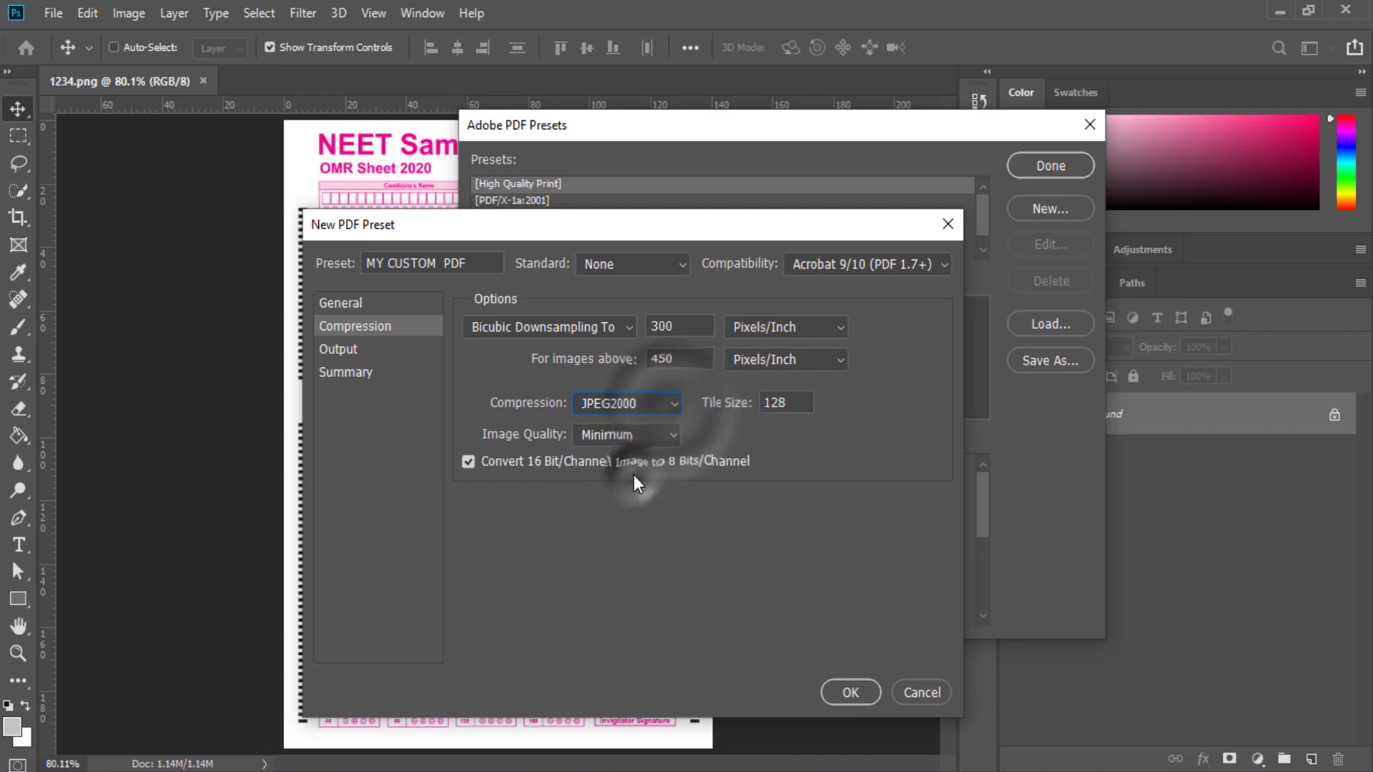
pyautogui.click(674, 407)
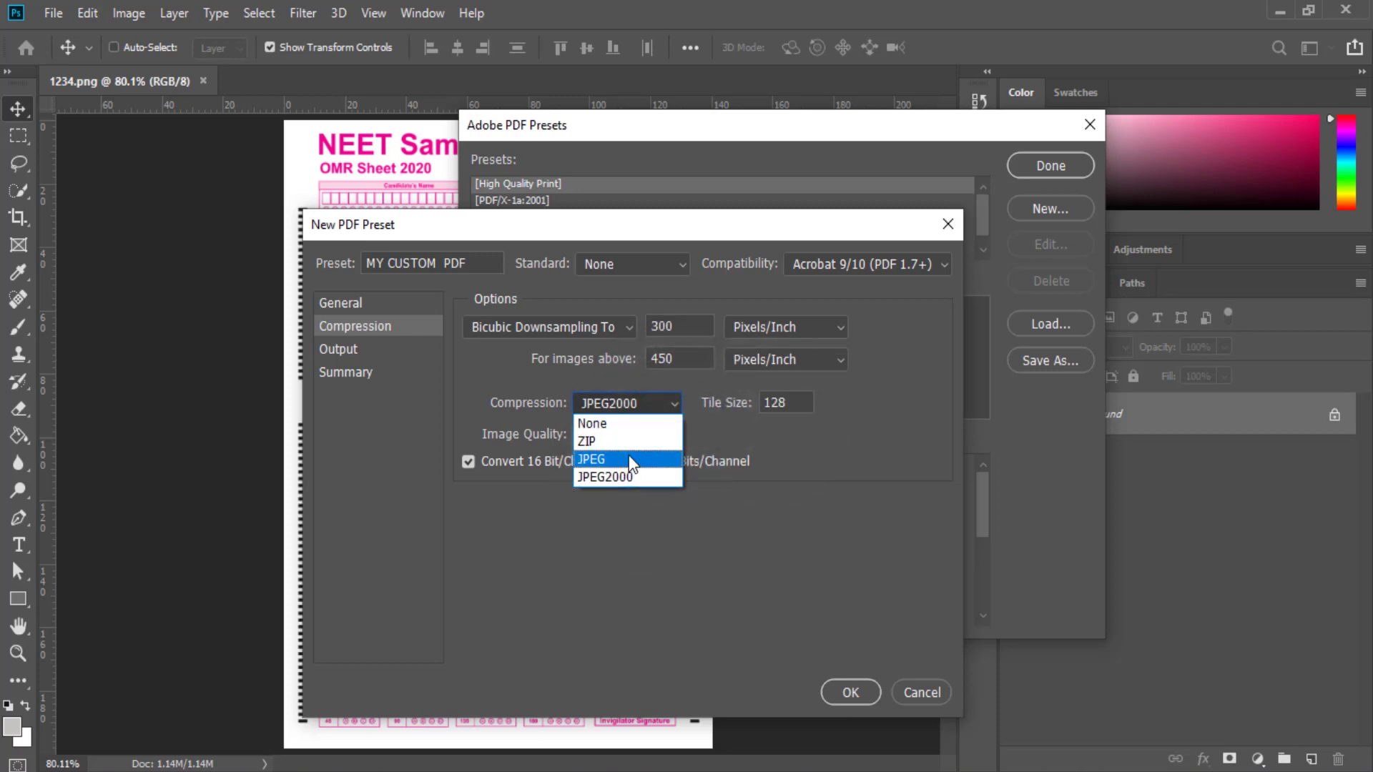
pyautogui.click(769, 437)
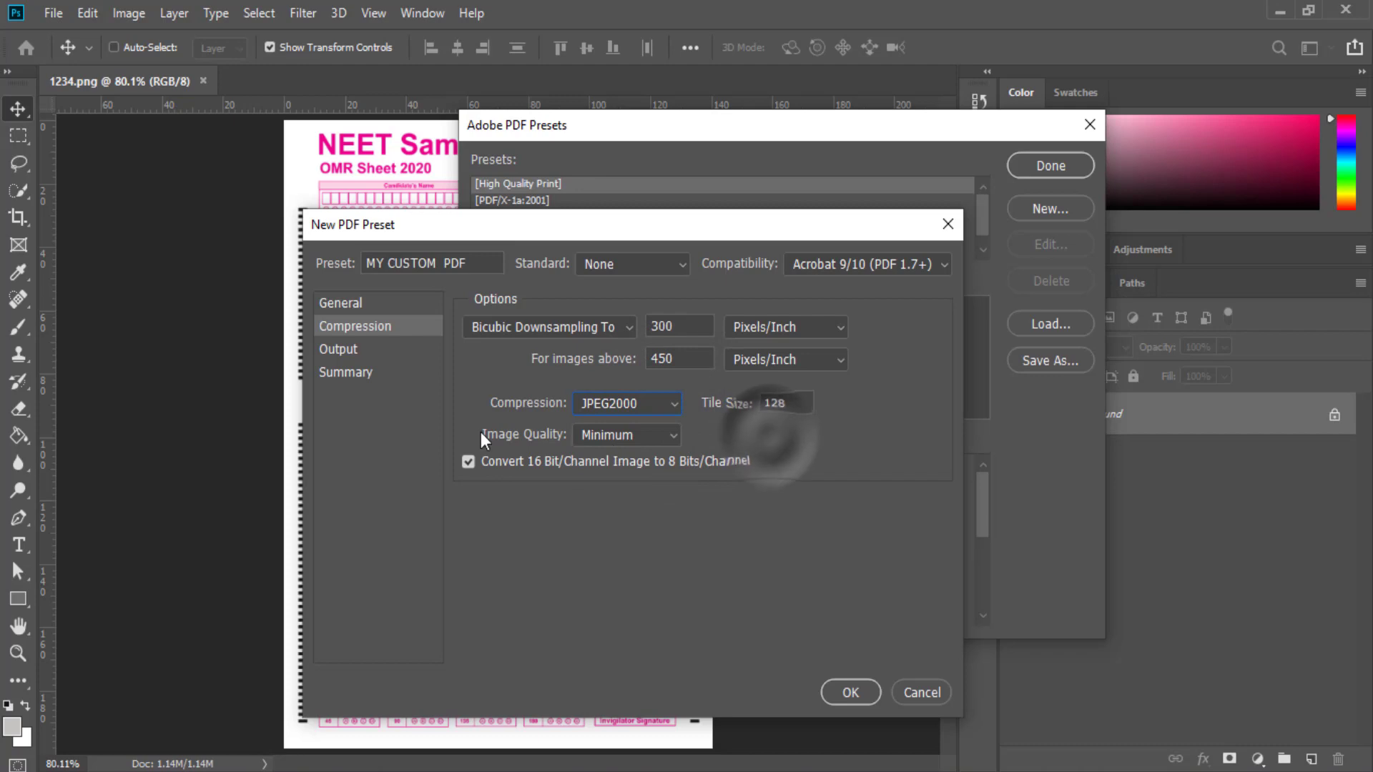
pyautogui.click(669, 436)
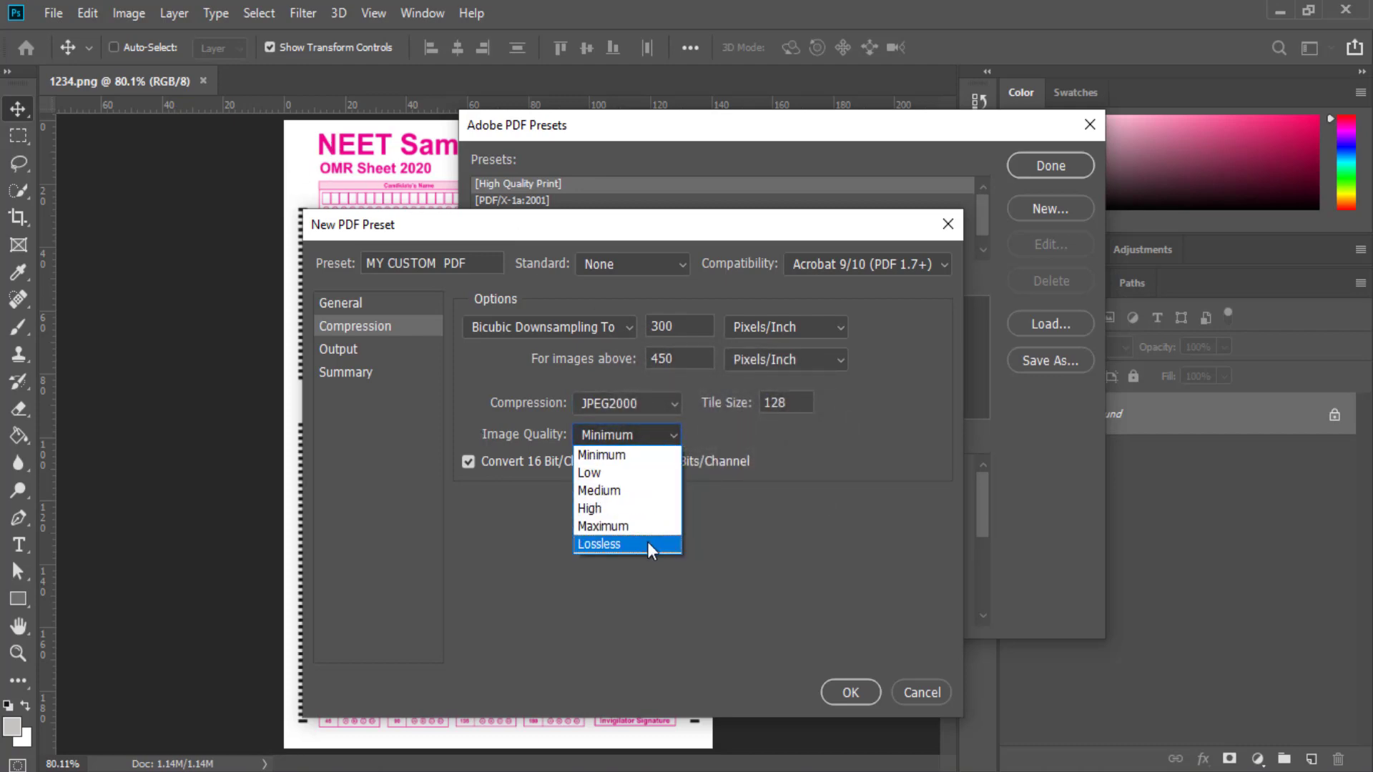
pyautogui.click(616, 509)
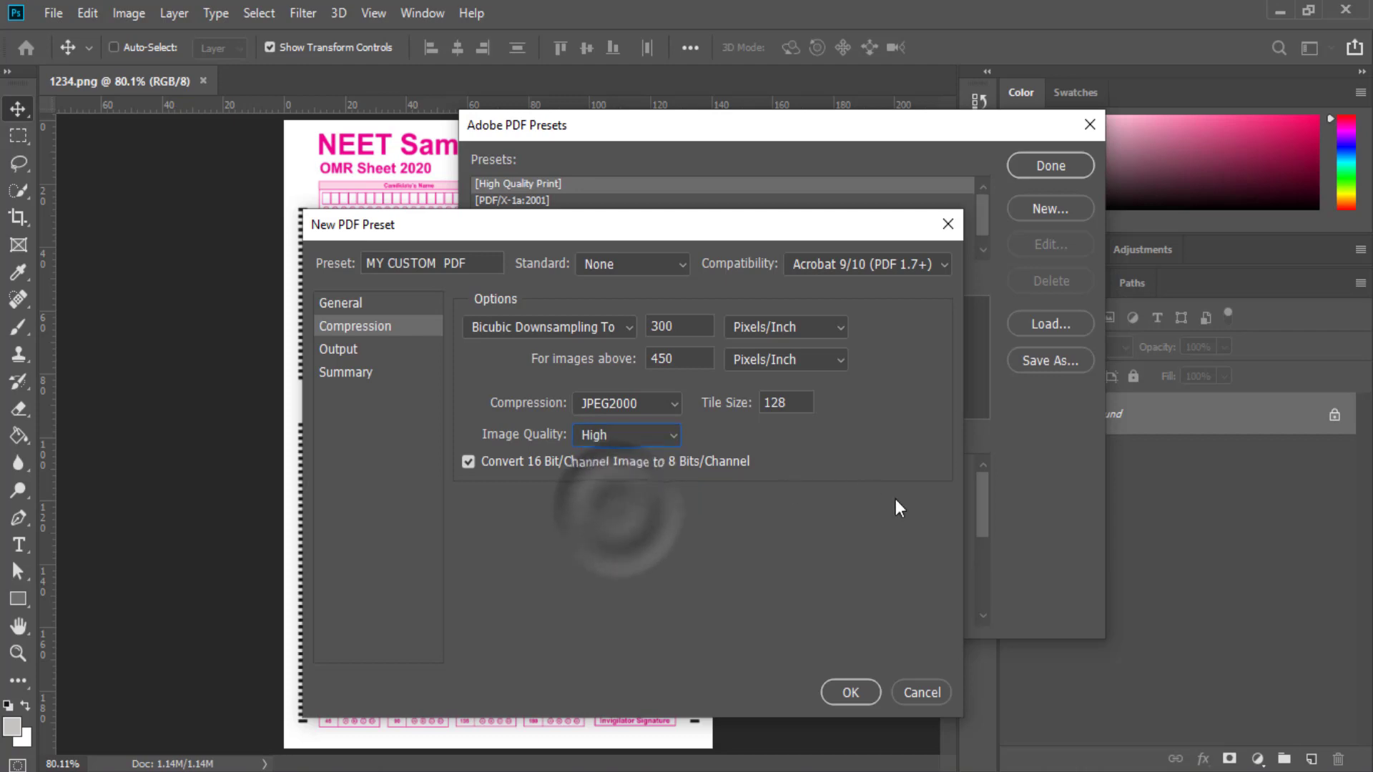
# In the preset's Output settings, keep Color Conversion at No Conversion and Profile Inclusion Policy at Don't Include Profile.
pyautogui.click(349, 354)
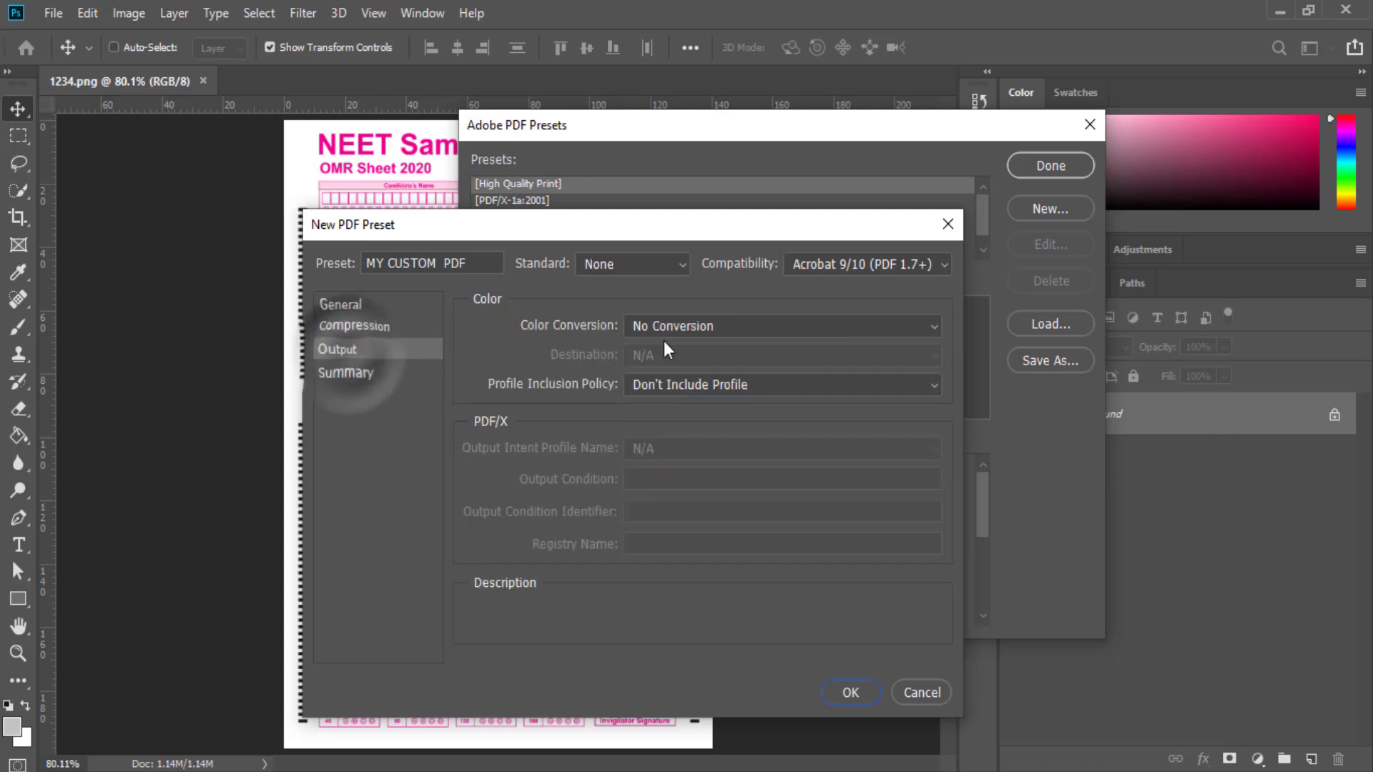
pyautogui.click(738, 328)
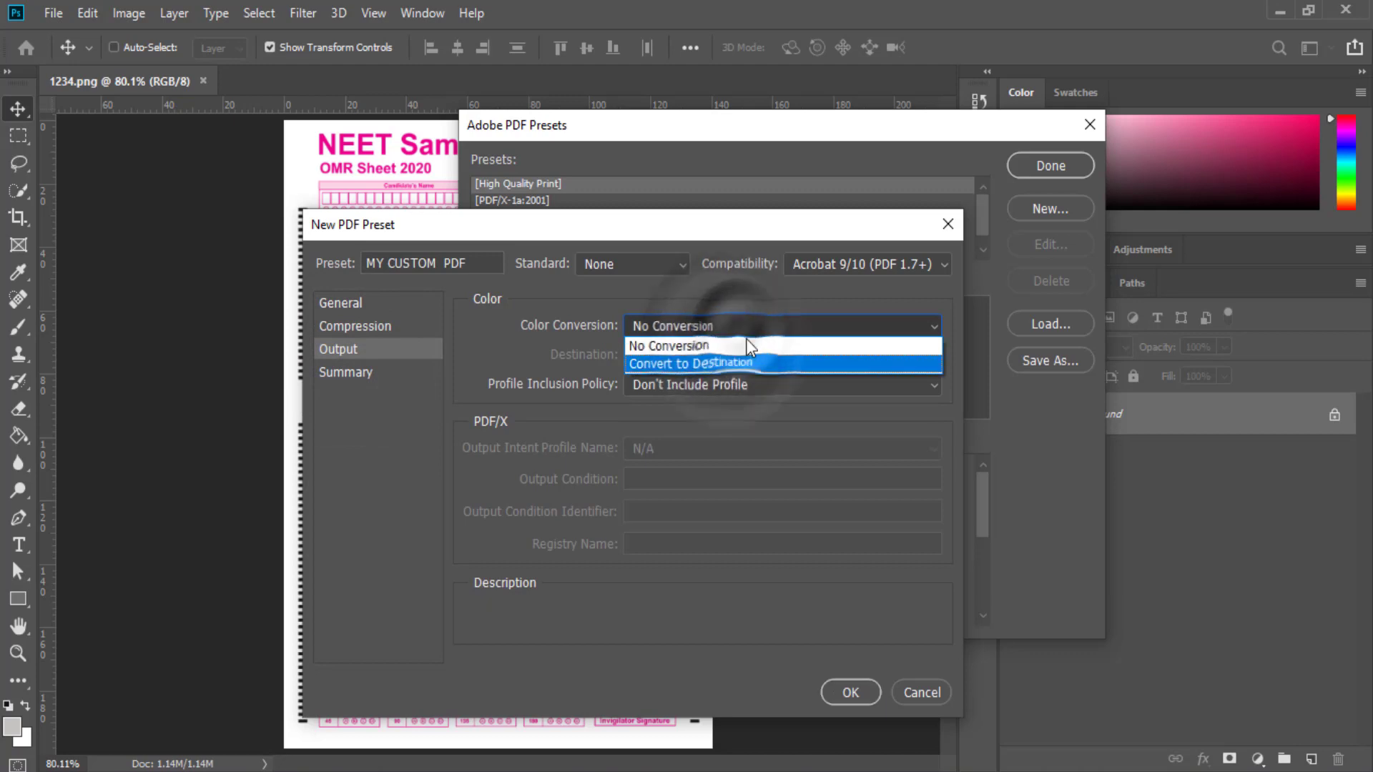
pyautogui.click(688, 348)
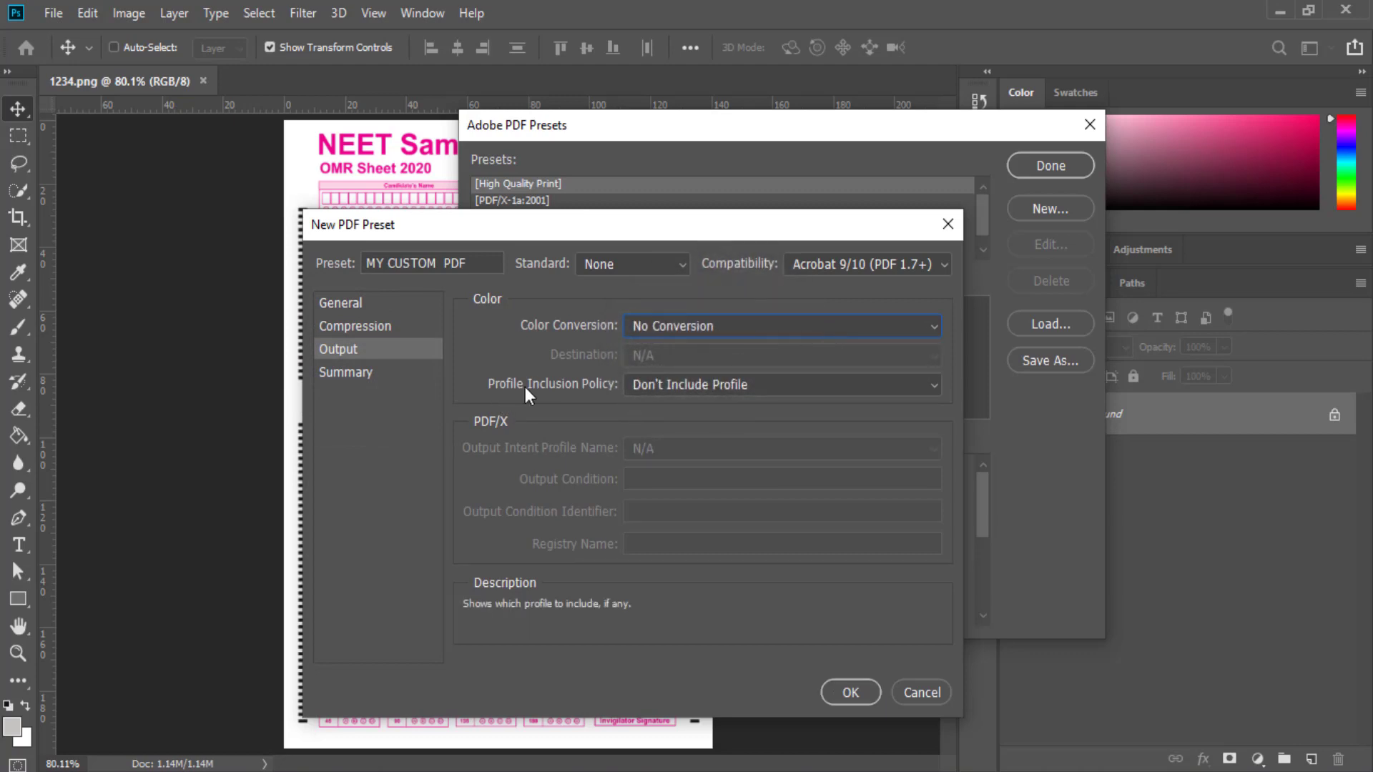
pyautogui.click(783, 384)
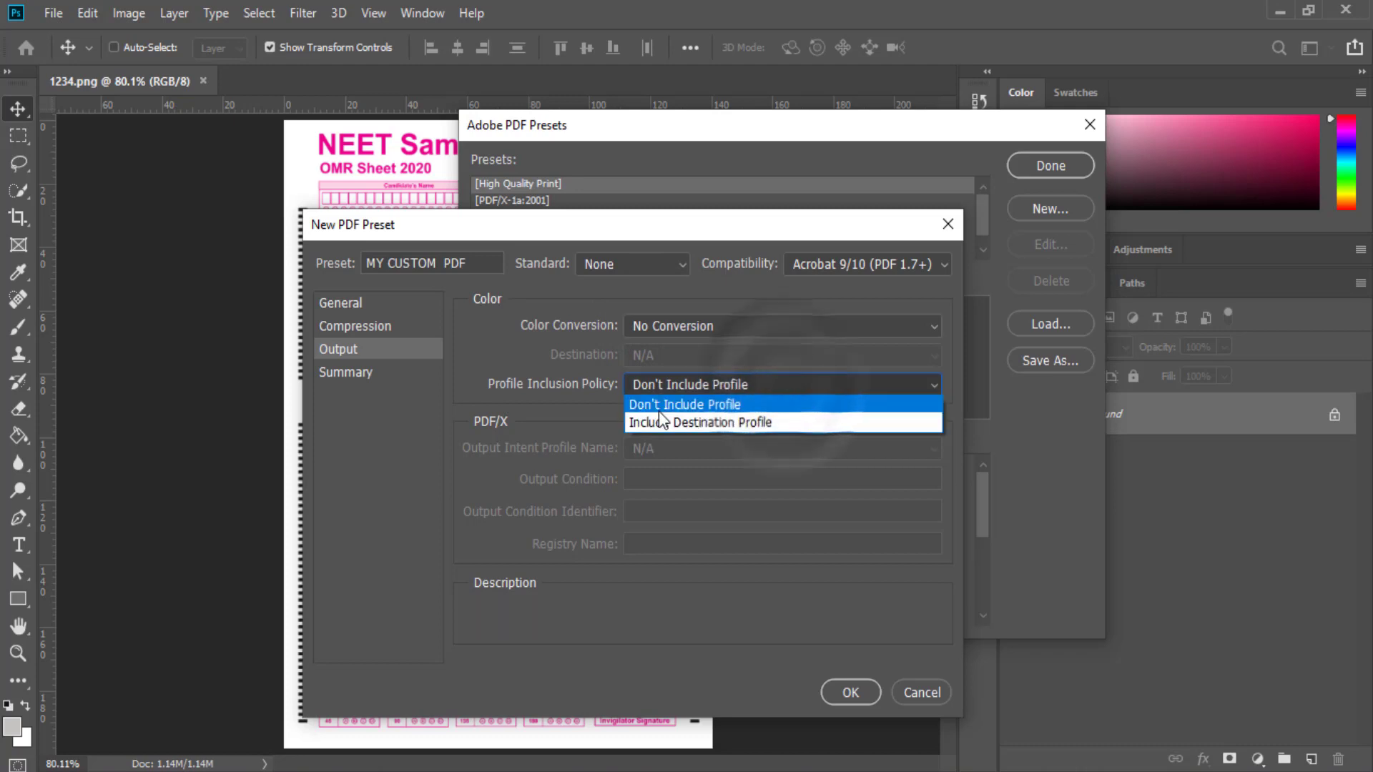
pyautogui.click(702, 405)
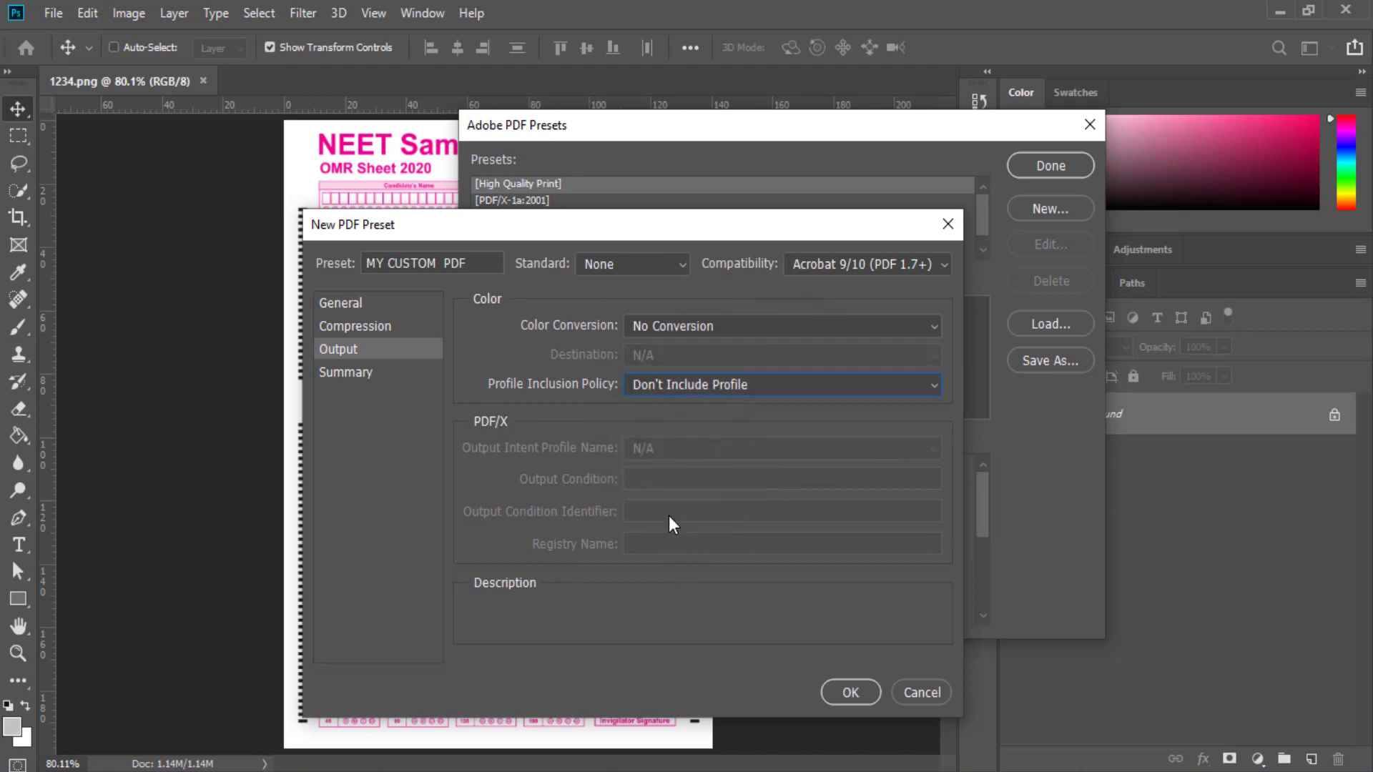
# Review the settings summary of MY CUSTOM PDF and save the new preset, accepting the Preserve Photoshop Editing Capabilities notice.
pyautogui.click(331, 372)
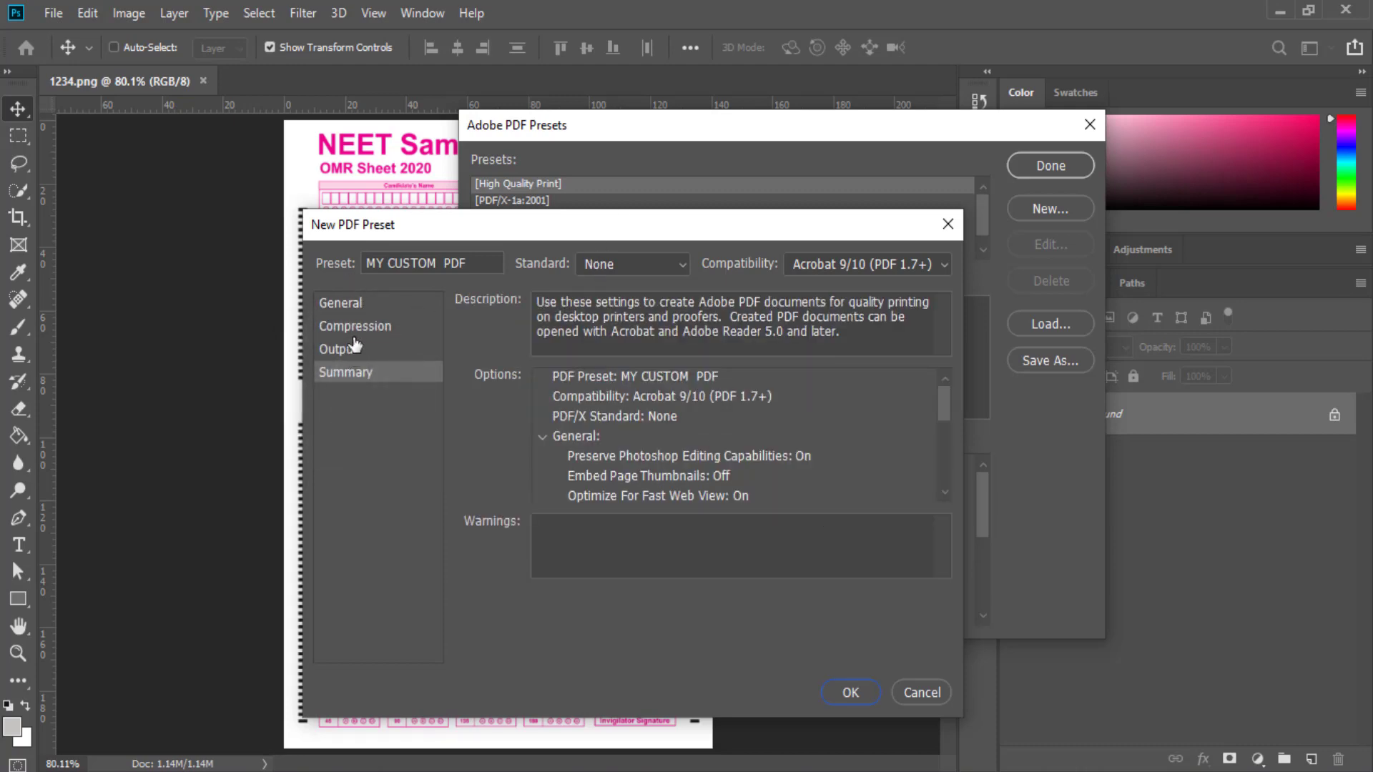
pyautogui.moveTo(945, 396); pyautogui.dragTo(945, 402)
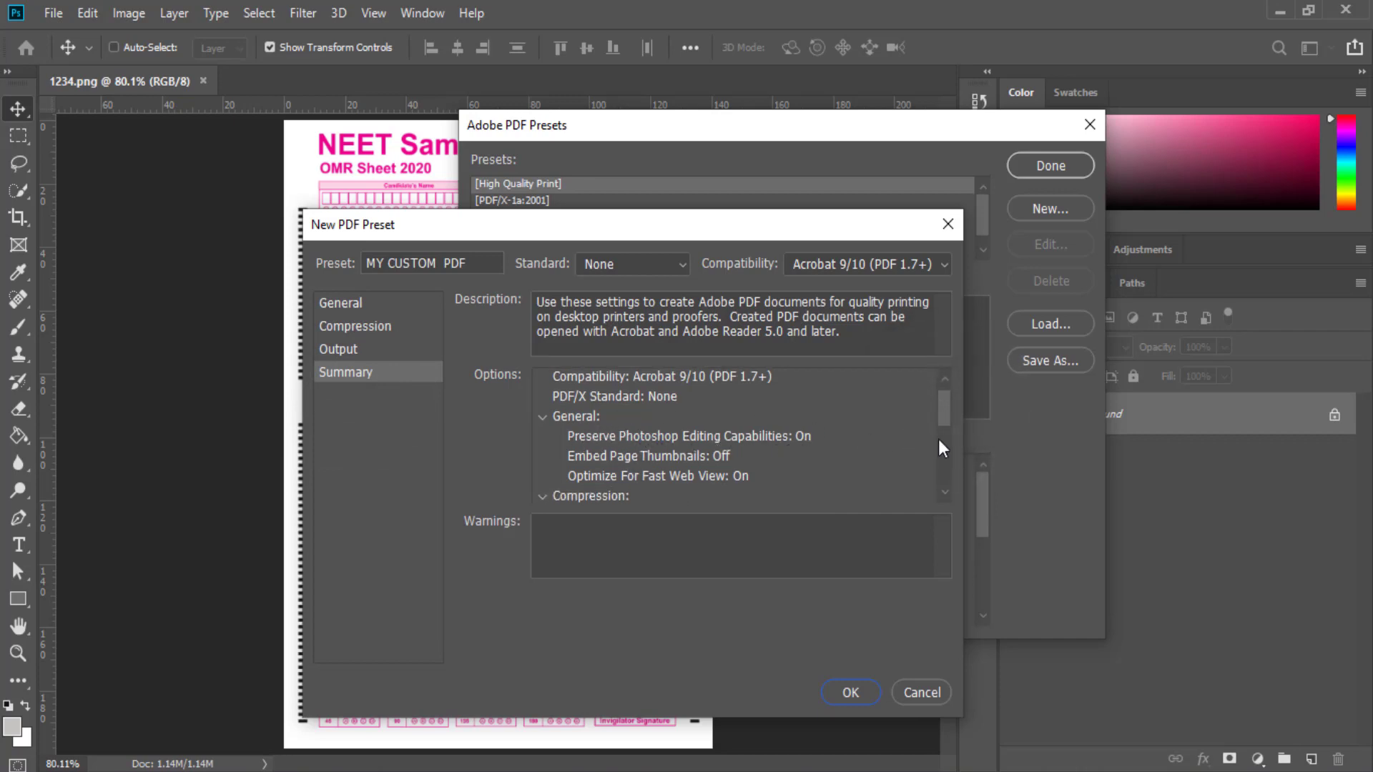
pyautogui.moveTo(945, 413); pyautogui.dragTo(945, 400)
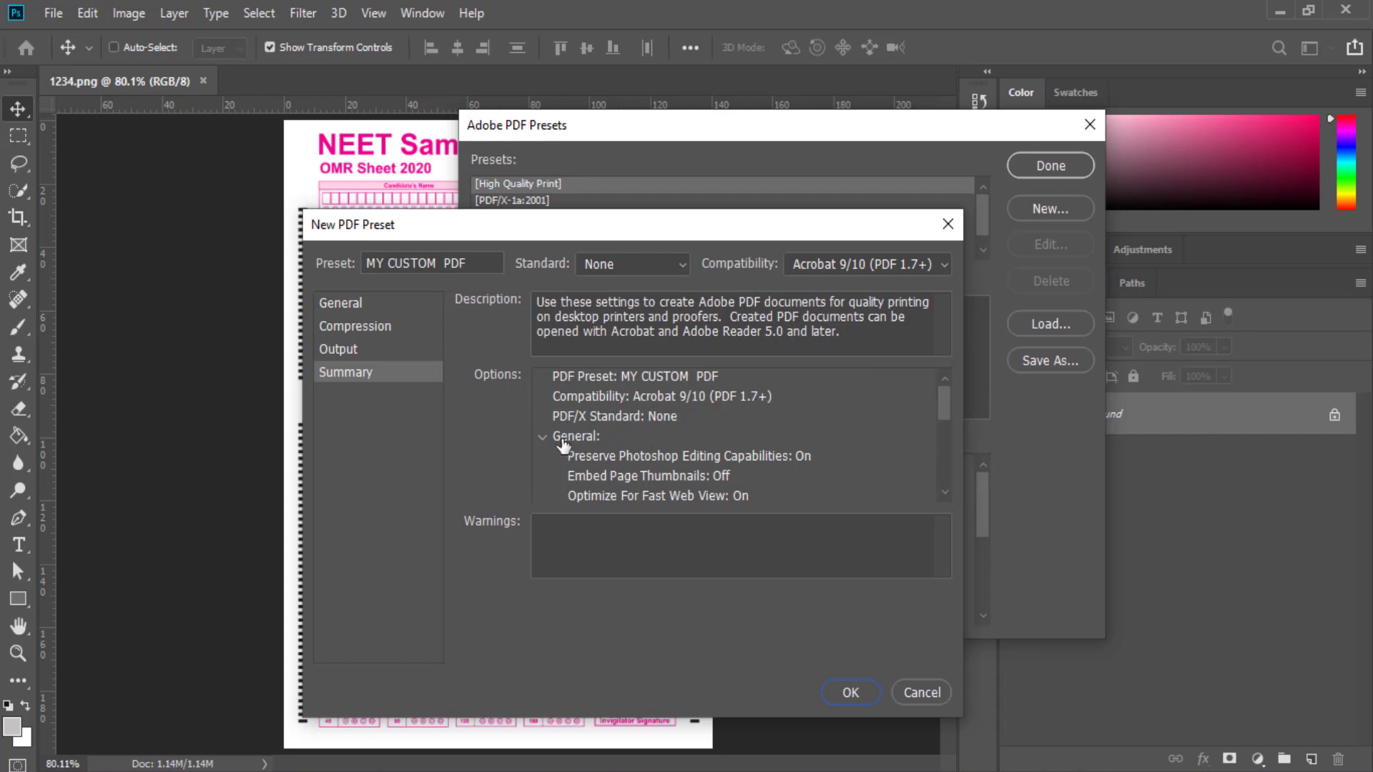
pyautogui.moveTo(945, 411); pyautogui.dragTo(943, 481)
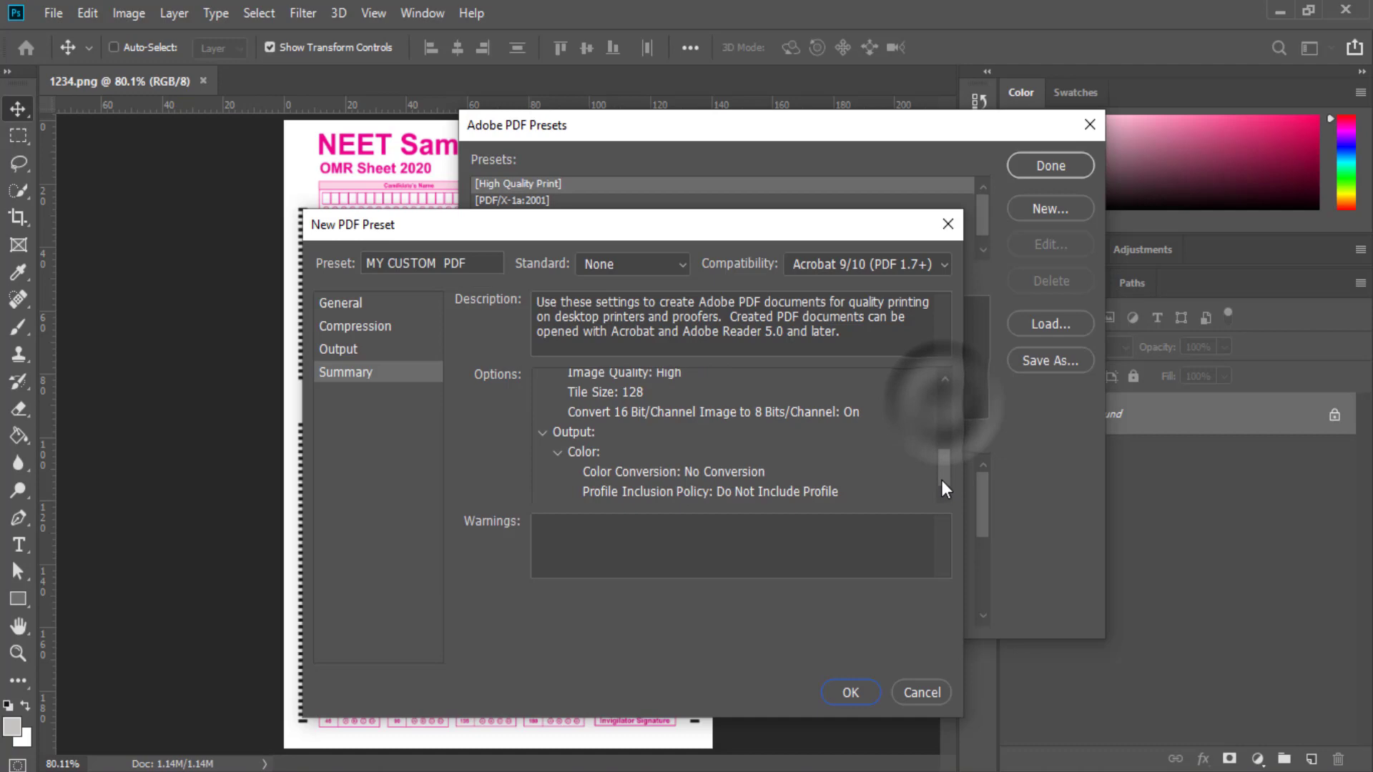
pyautogui.click(851, 693)
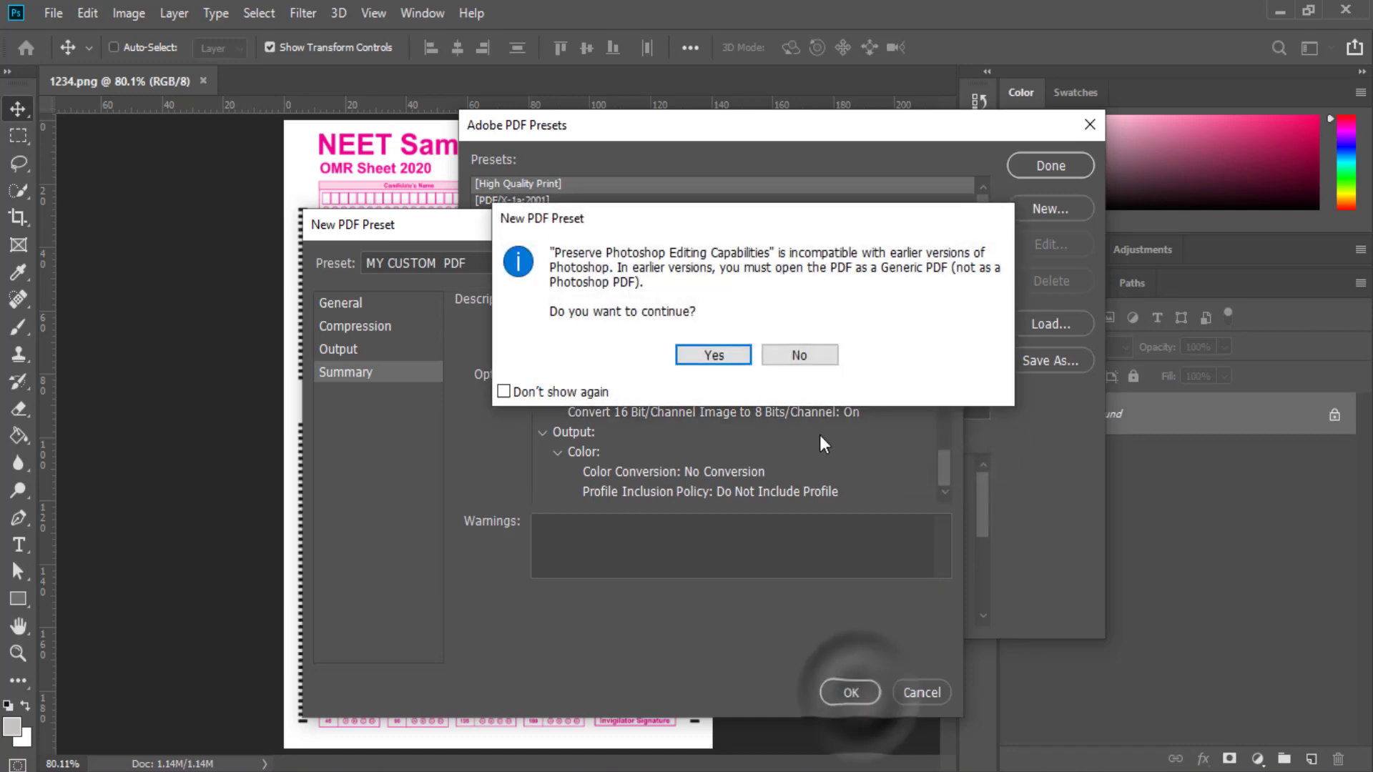
pyautogui.click(719, 353)
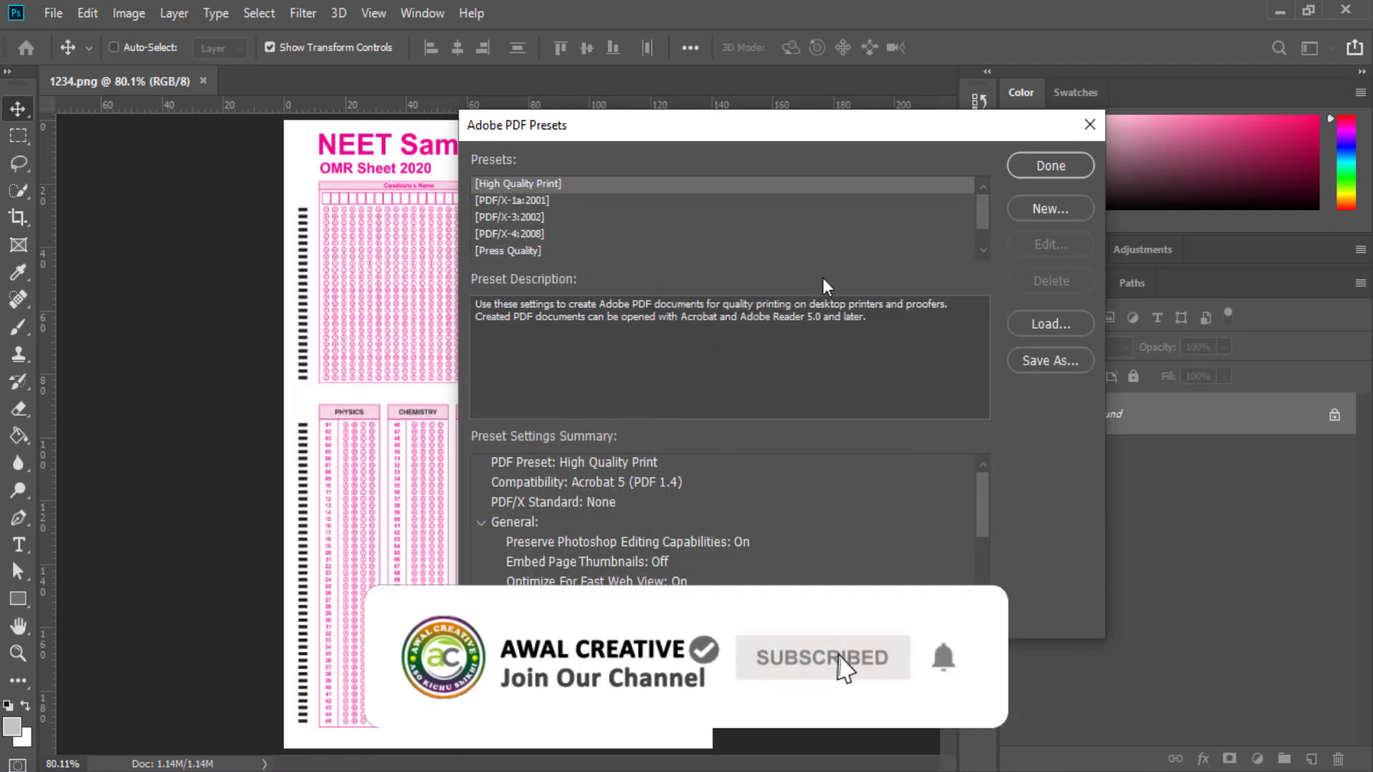
# Check the settings of MY CUSTOM PDF in the presets list and close the Adobe PDF Presets dialog.
pyautogui.moveTo(981, 212); pyautogui.dragTo(985, 243)
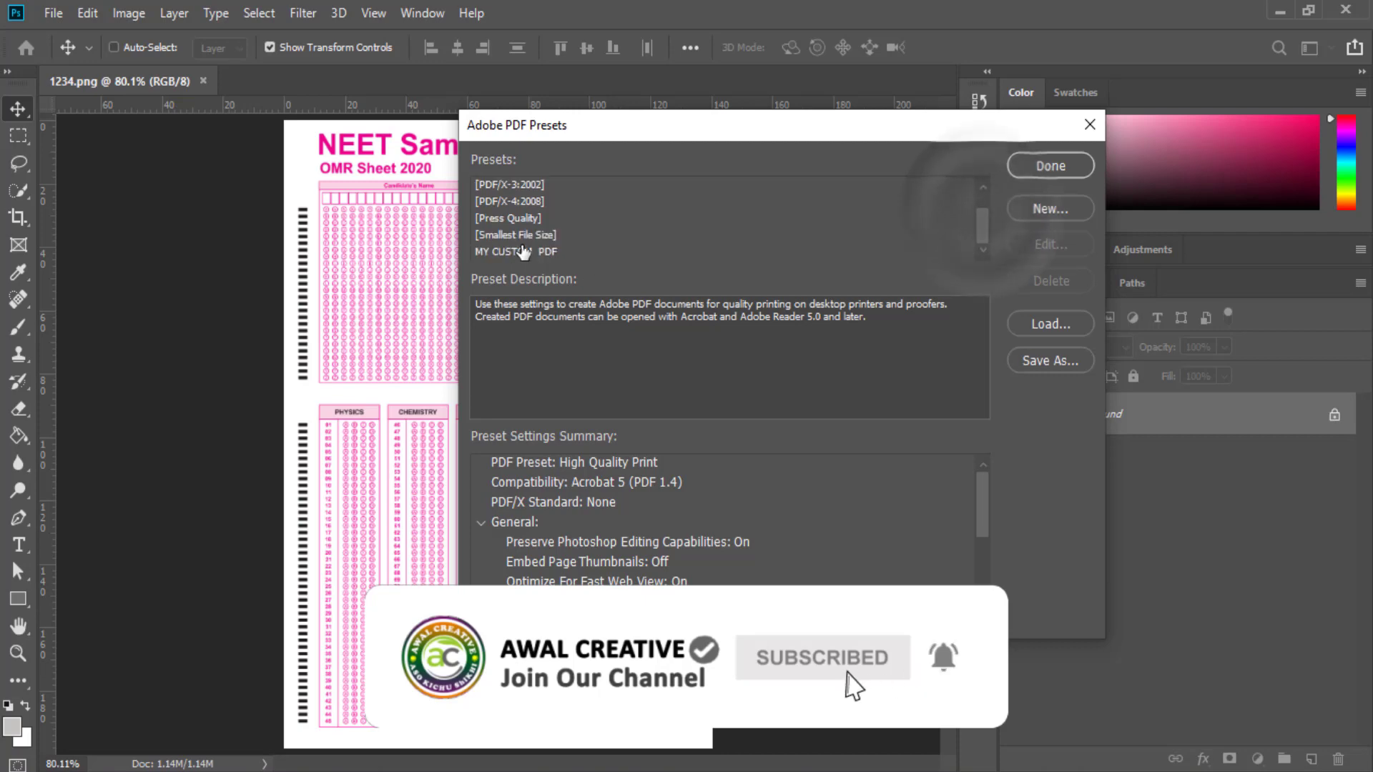
pyautogui.click(574, 252)
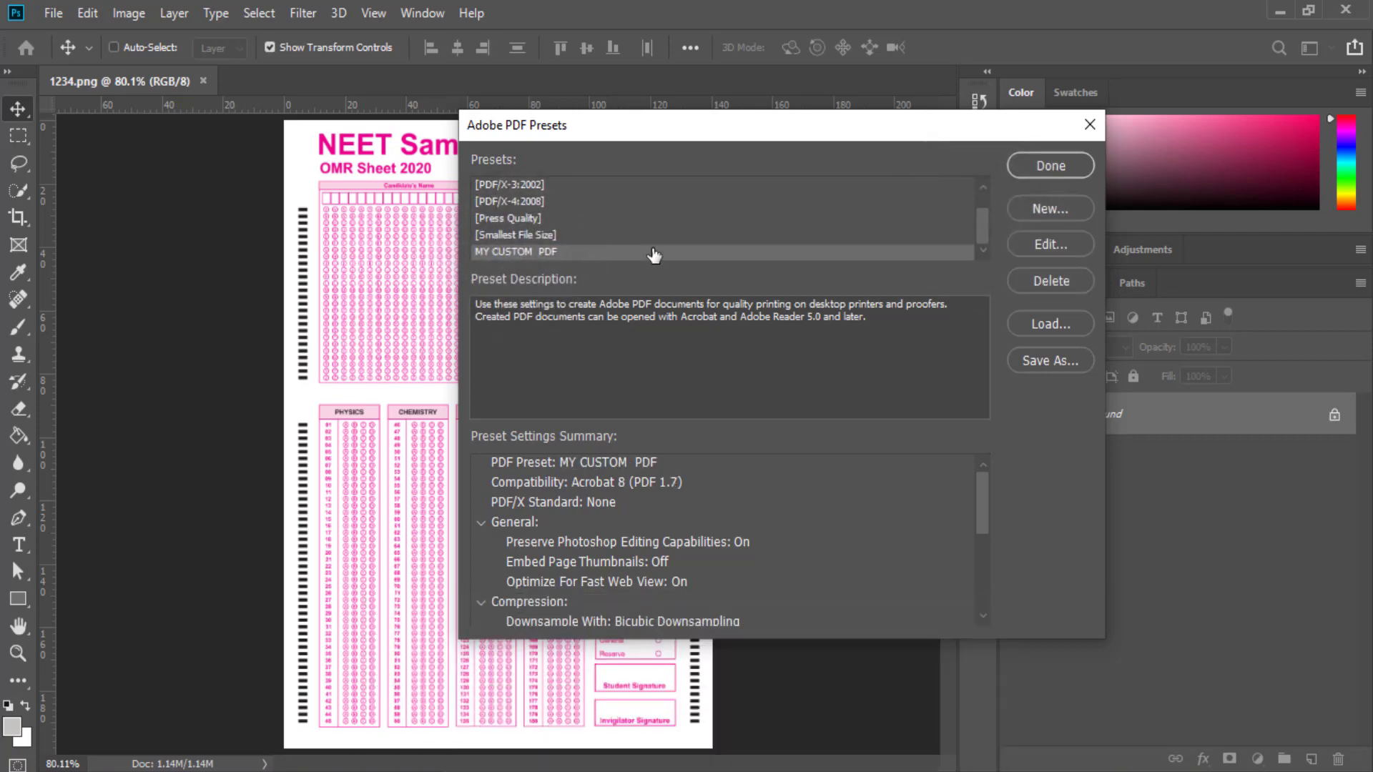
pyautogui.click(1048, 166)
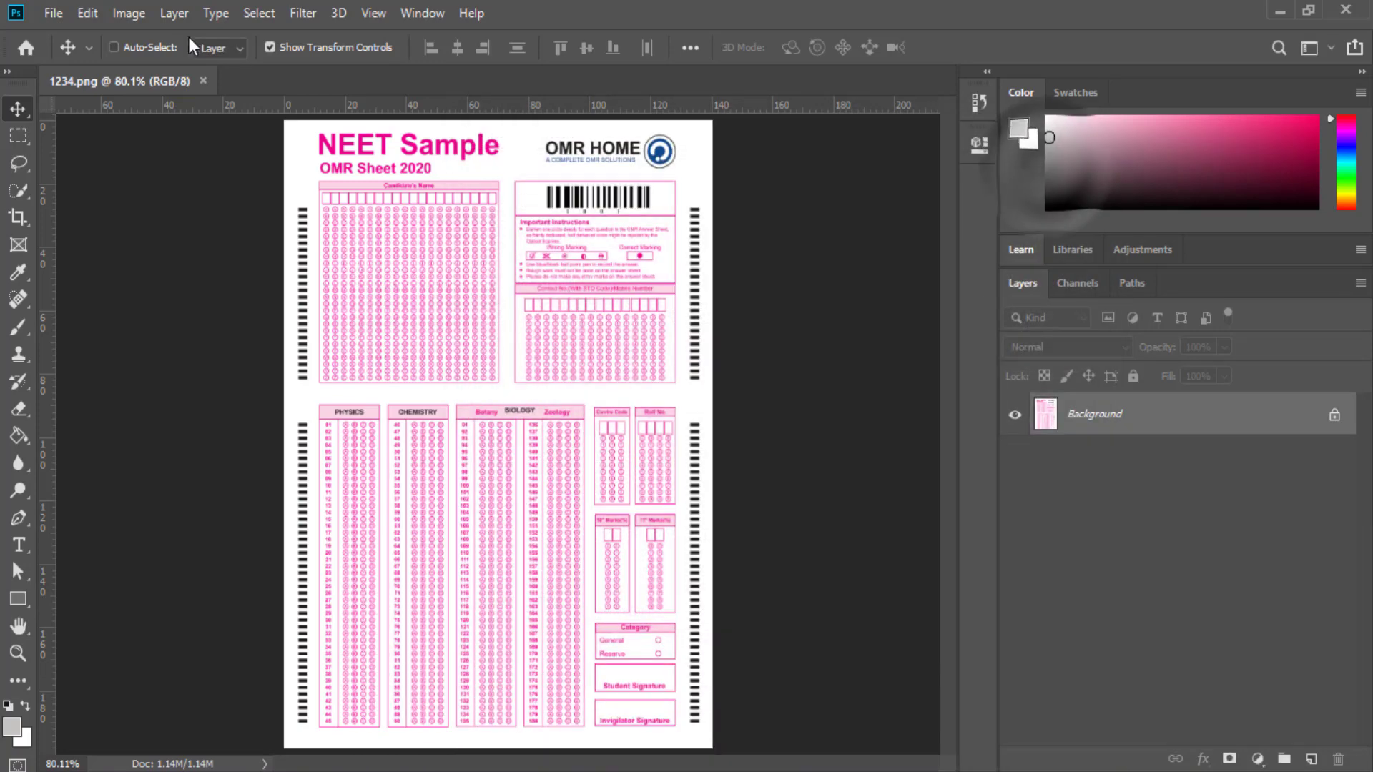
# Start saving the document to the Desktop as the Photoshop PDF 1234.pdf, using the MY CUSTOM PDF preset.
pyautogui.click(53, 13)
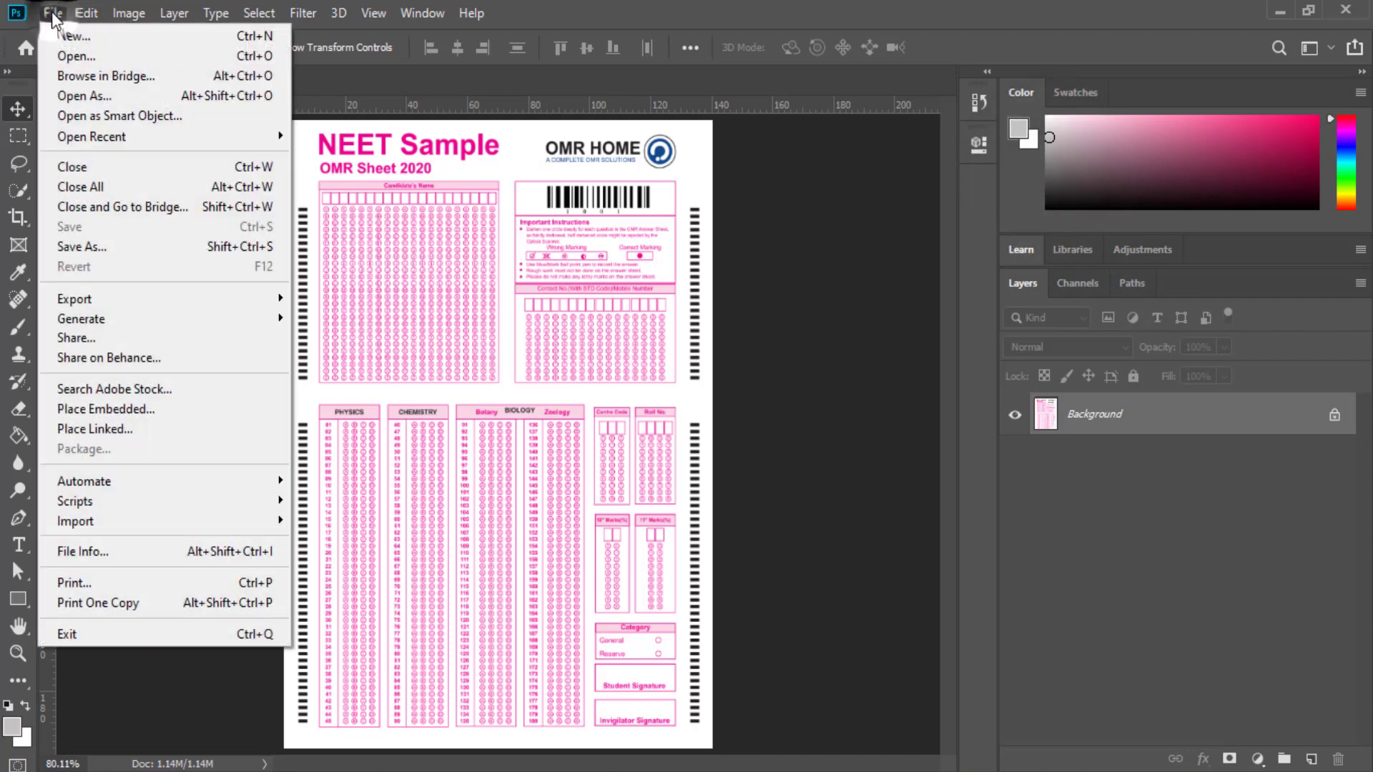
pyautogui.click(147, 247)
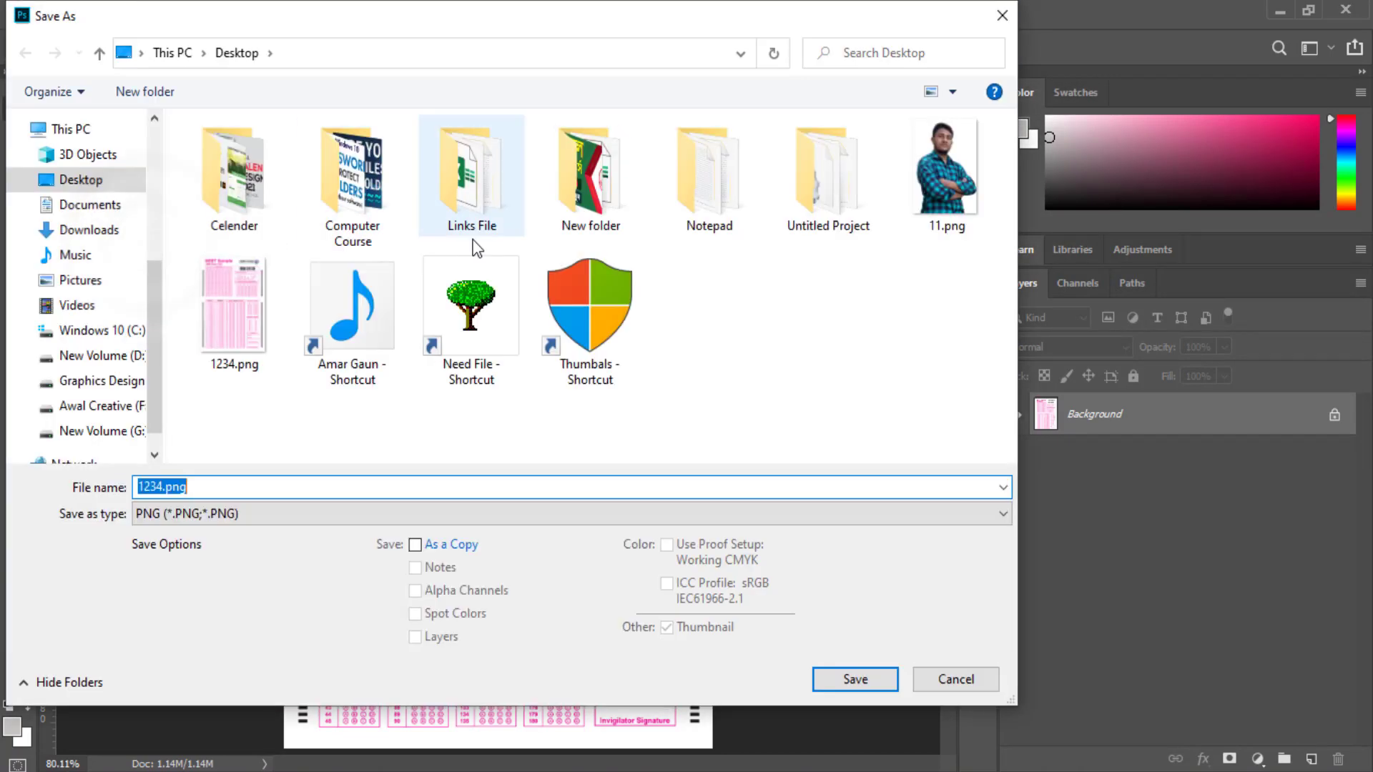
pyautogui.click(194, 515)
pyautogui.click(234, 383)
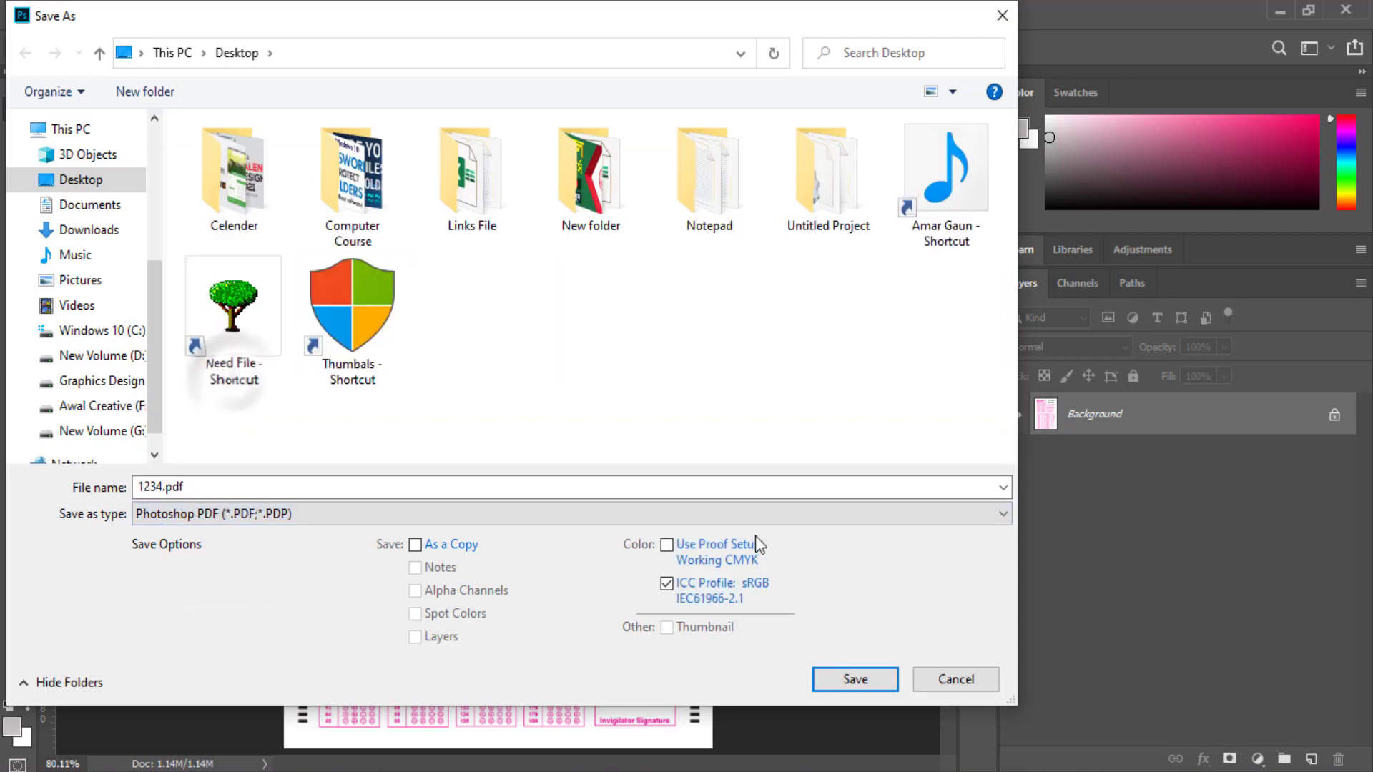
pyautogui.click(868, 684)
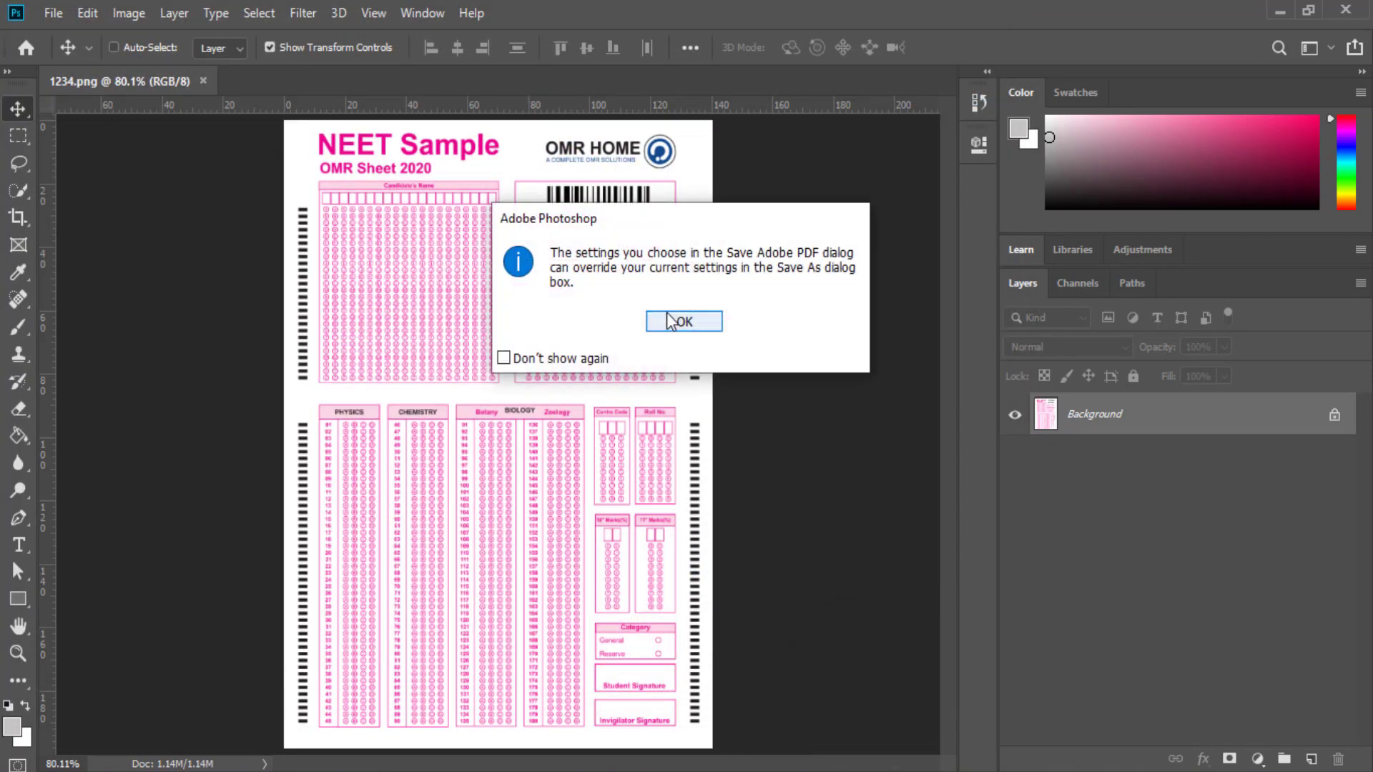
pyautogui.click(676, 320)
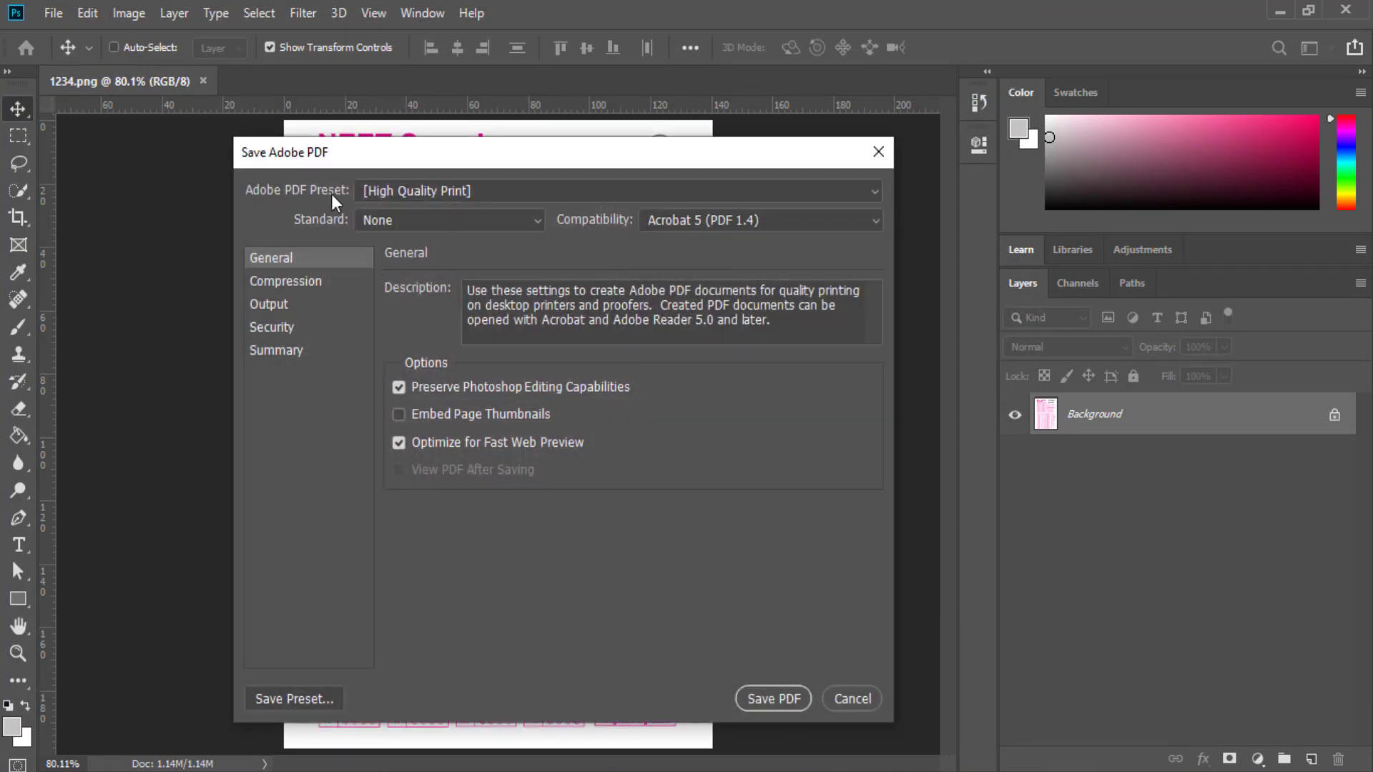
pyautogui.click(829, 193)
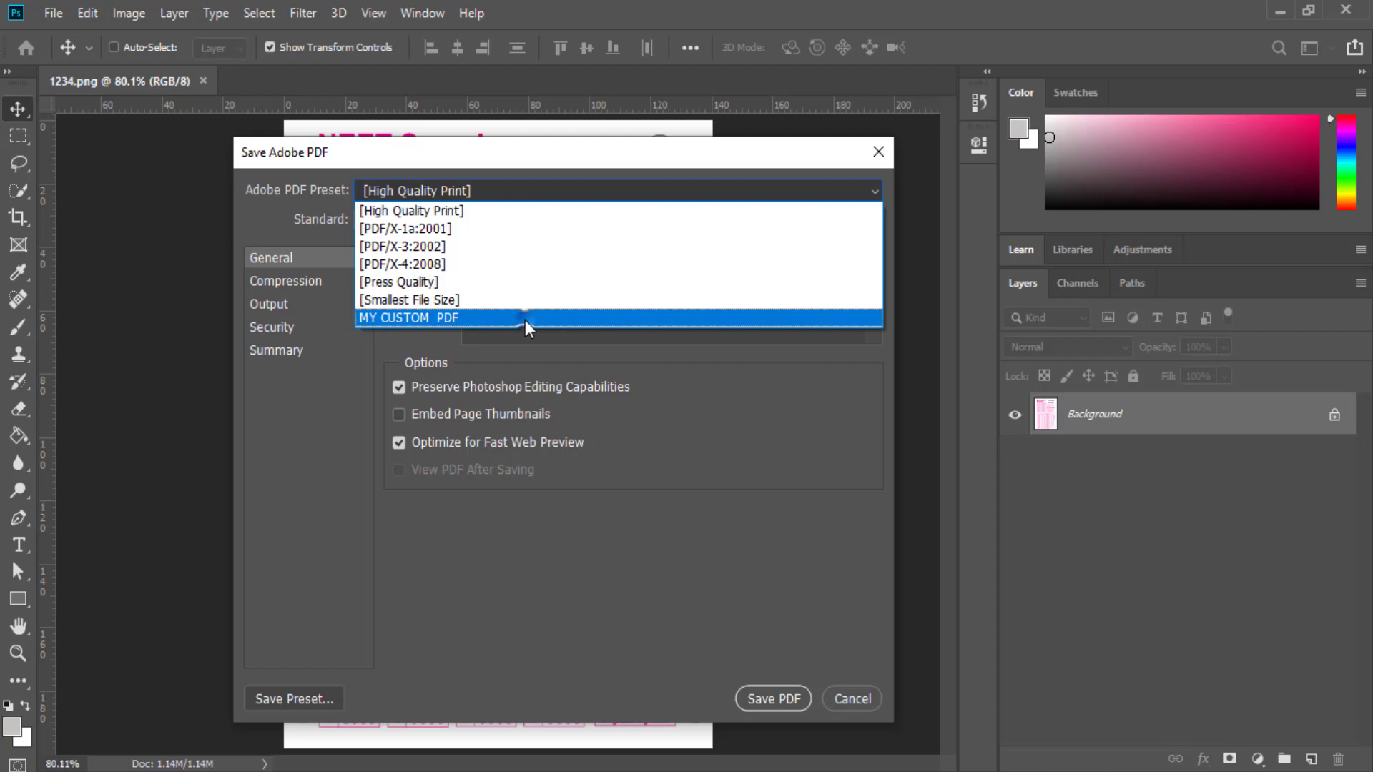
pyautogui.click(525, 320)
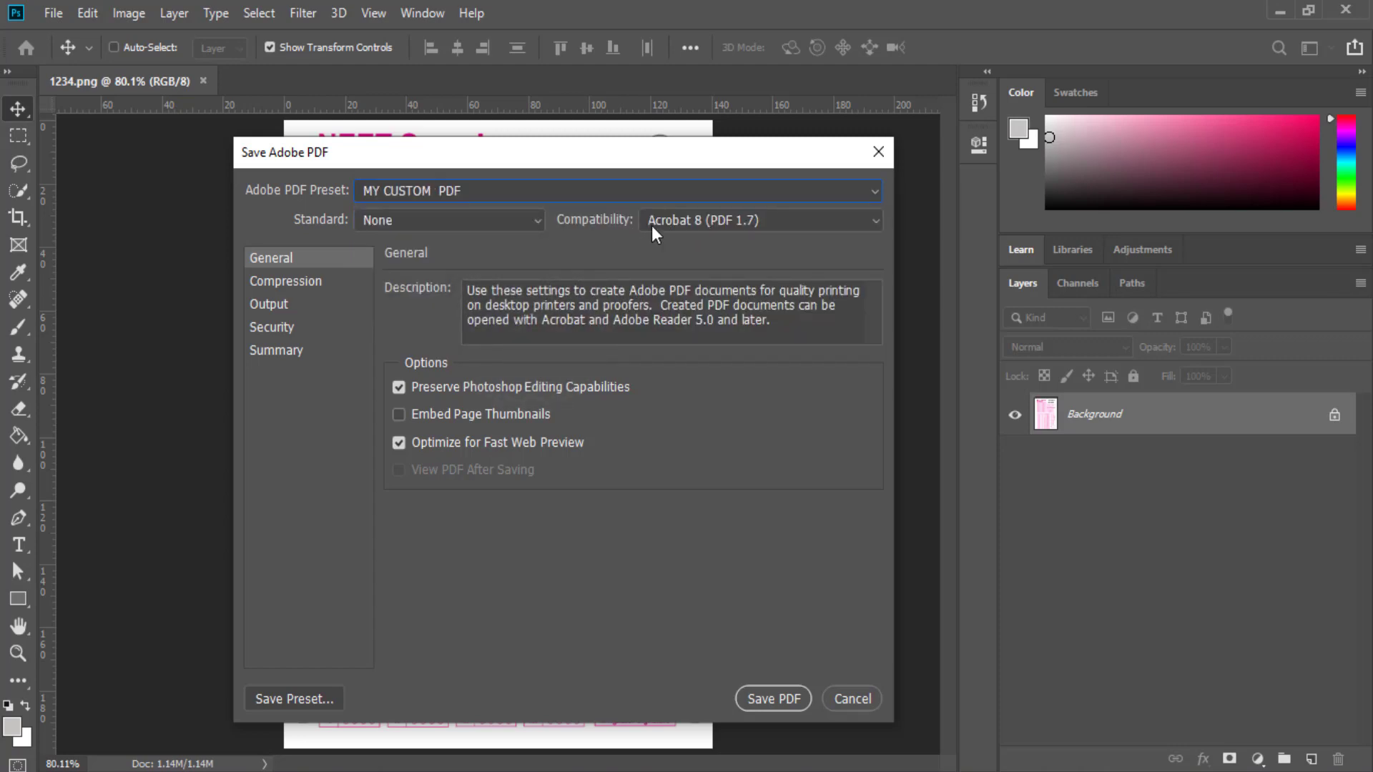
# Try Acrobat 8 (PDF 1.7) and Acrobat 9/10 (PDF 1.7+) compatibility for the PDF, and cancel the save.
pyautogui.click(706, 220)
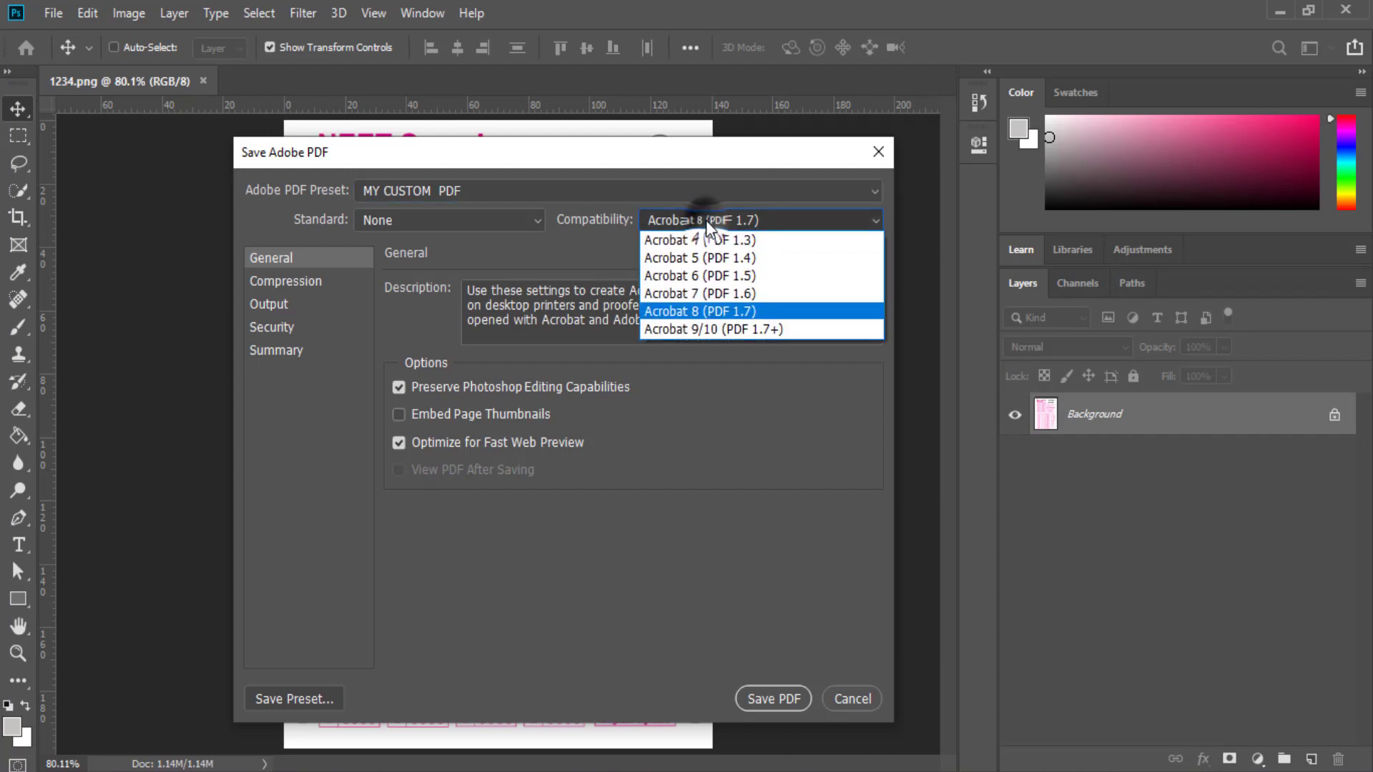
pyautogui.click(693, 328)
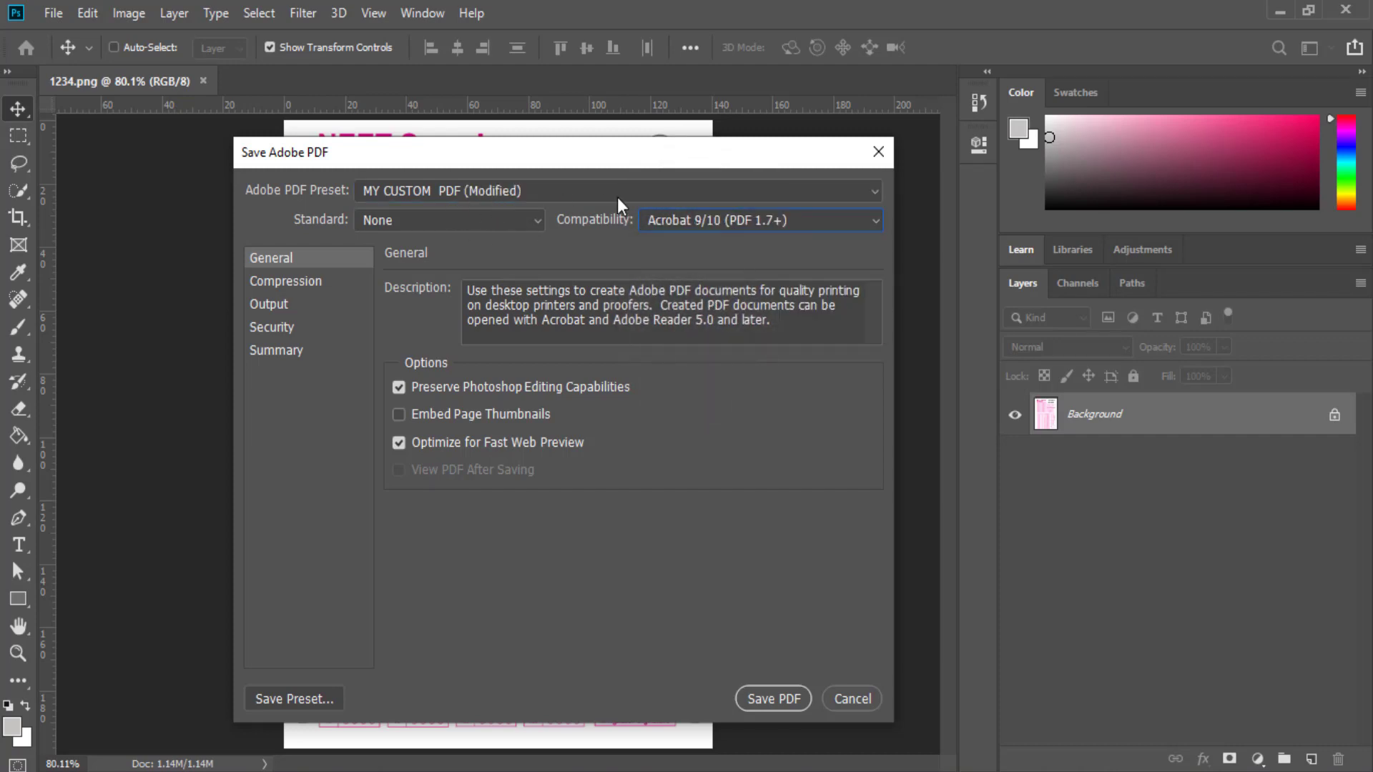
pyautogui.click(702, 221)
pyautogui.click(730, 309)
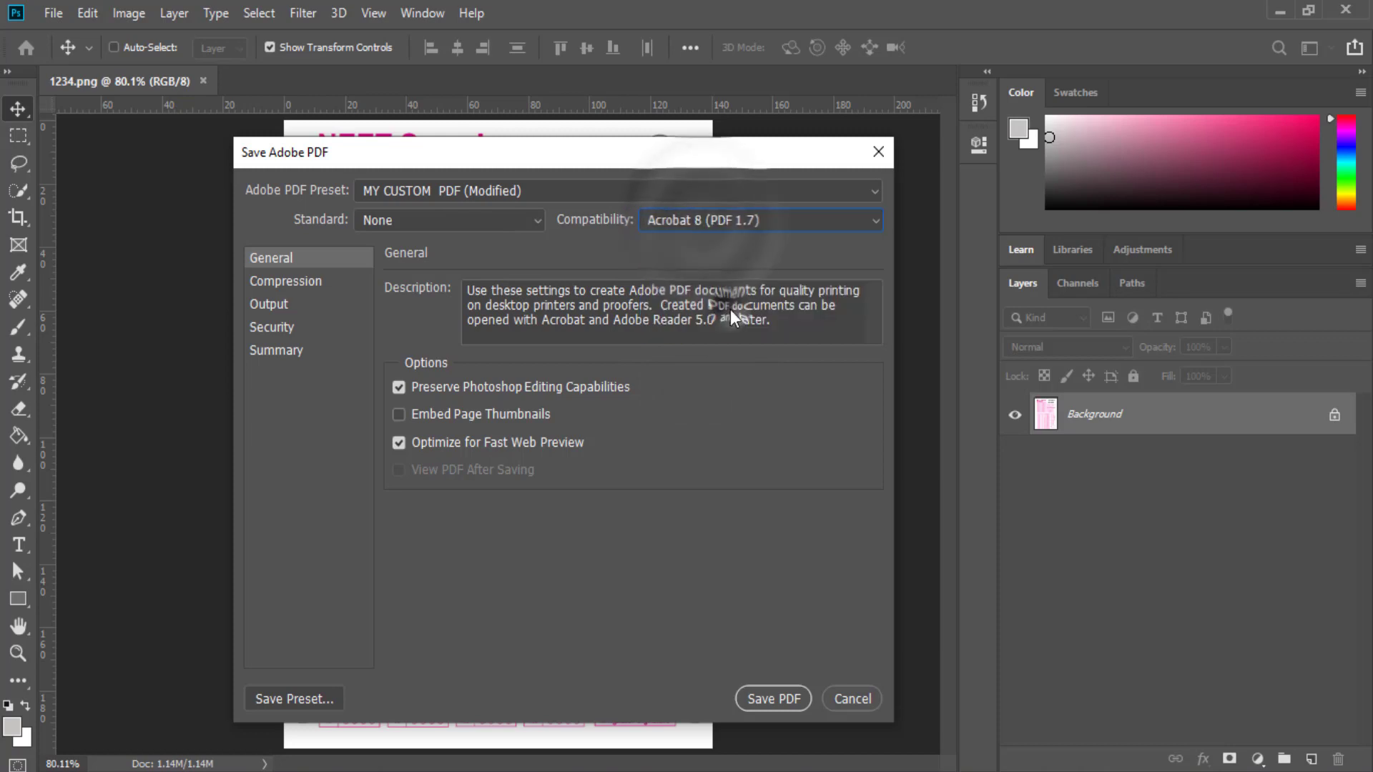
pyautogui.click(719, 222)
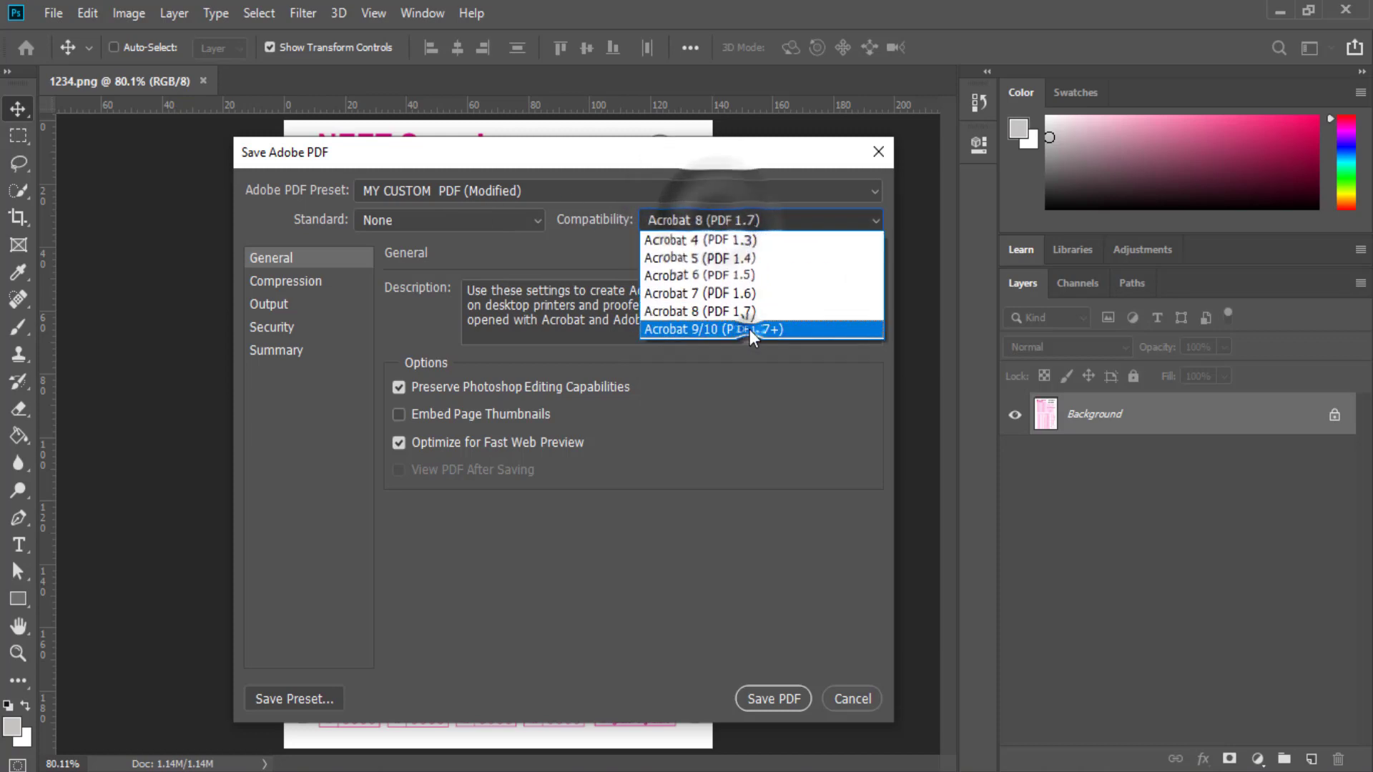
pyautogui.click(750, 329)
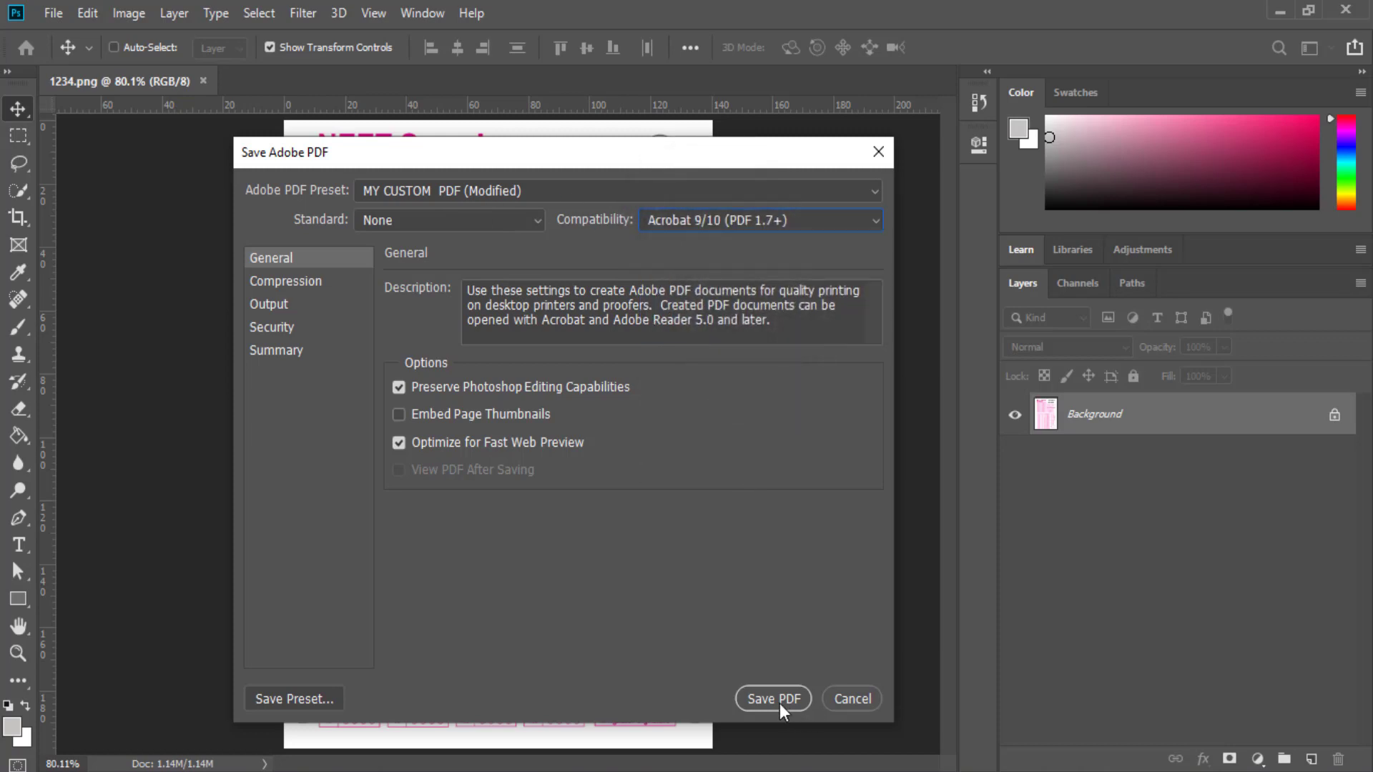
pyautogui.click(877, 152)
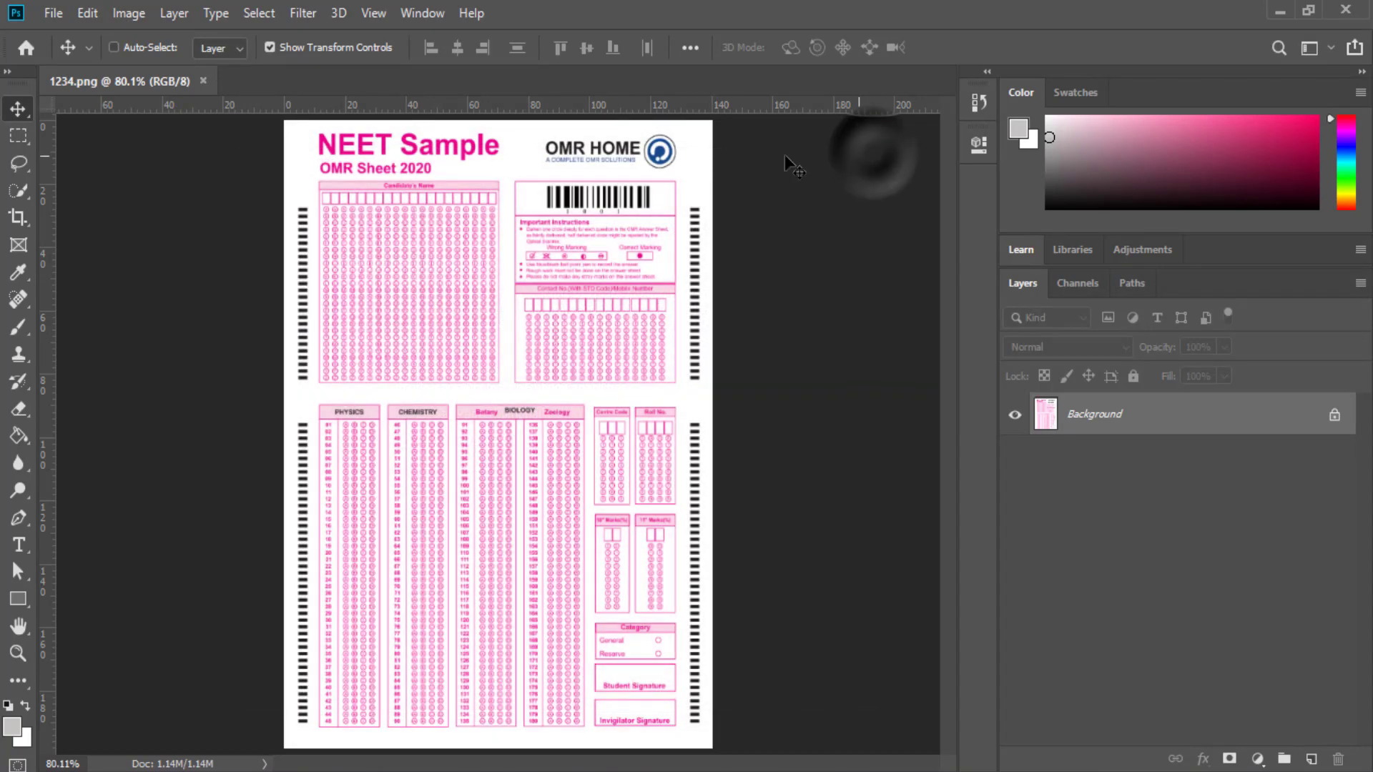
# Export the MY CUSTOM PDF preset to the Desktop as Adobe PDF Preset 1.joboptions.jobo.joboptions, and close the Adobe PDF Presets dialog.
pyautogui.click(89, 13)
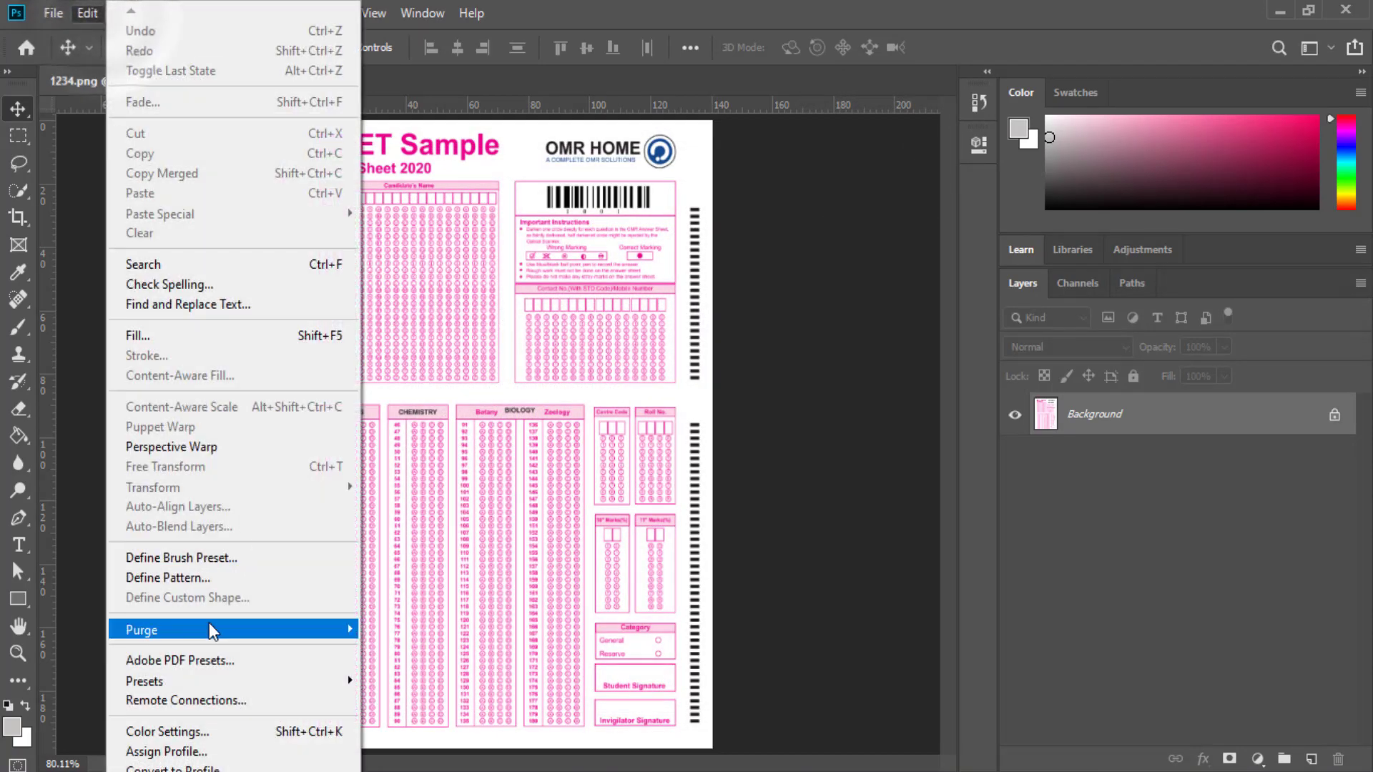
pyautogui.click(196, 657)
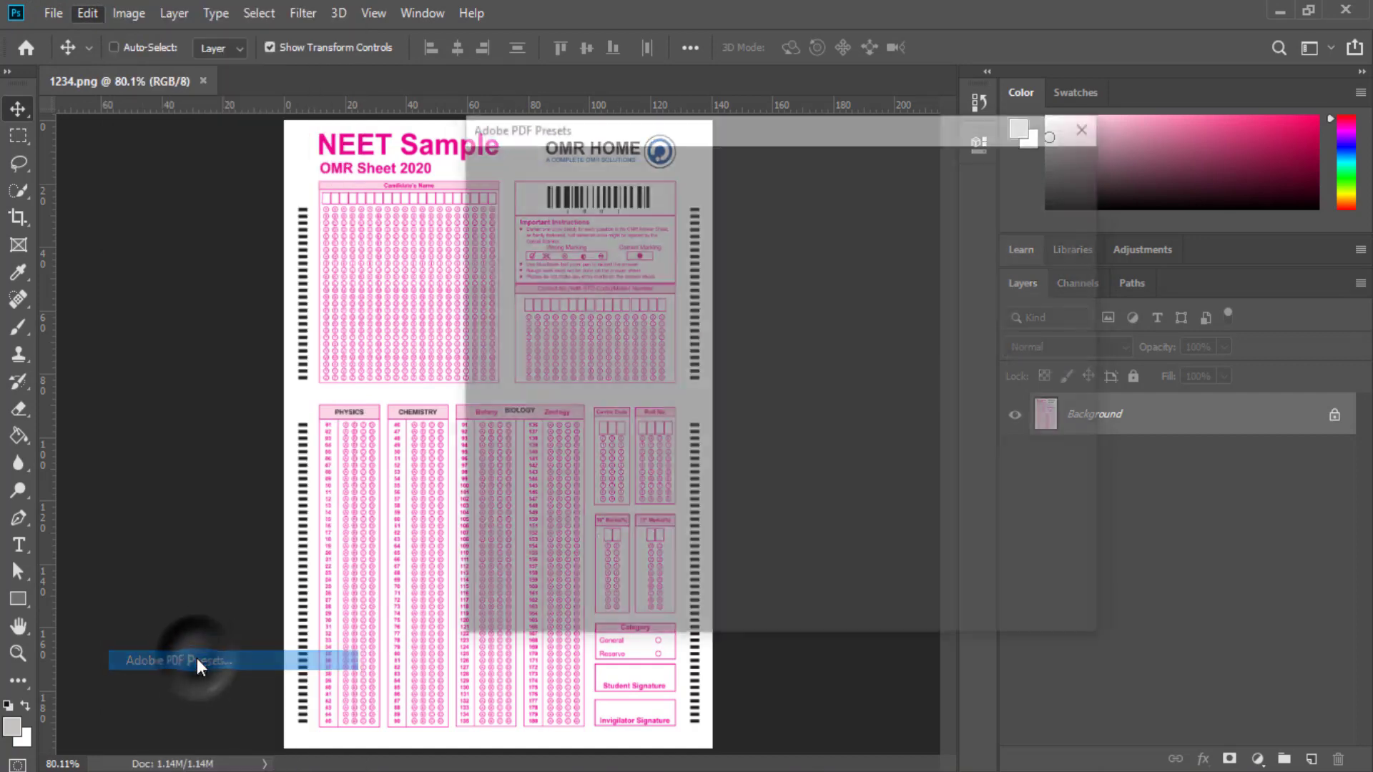
pyautogui.moveTo(912, 135); pyautogui.dragTo(859, 131)
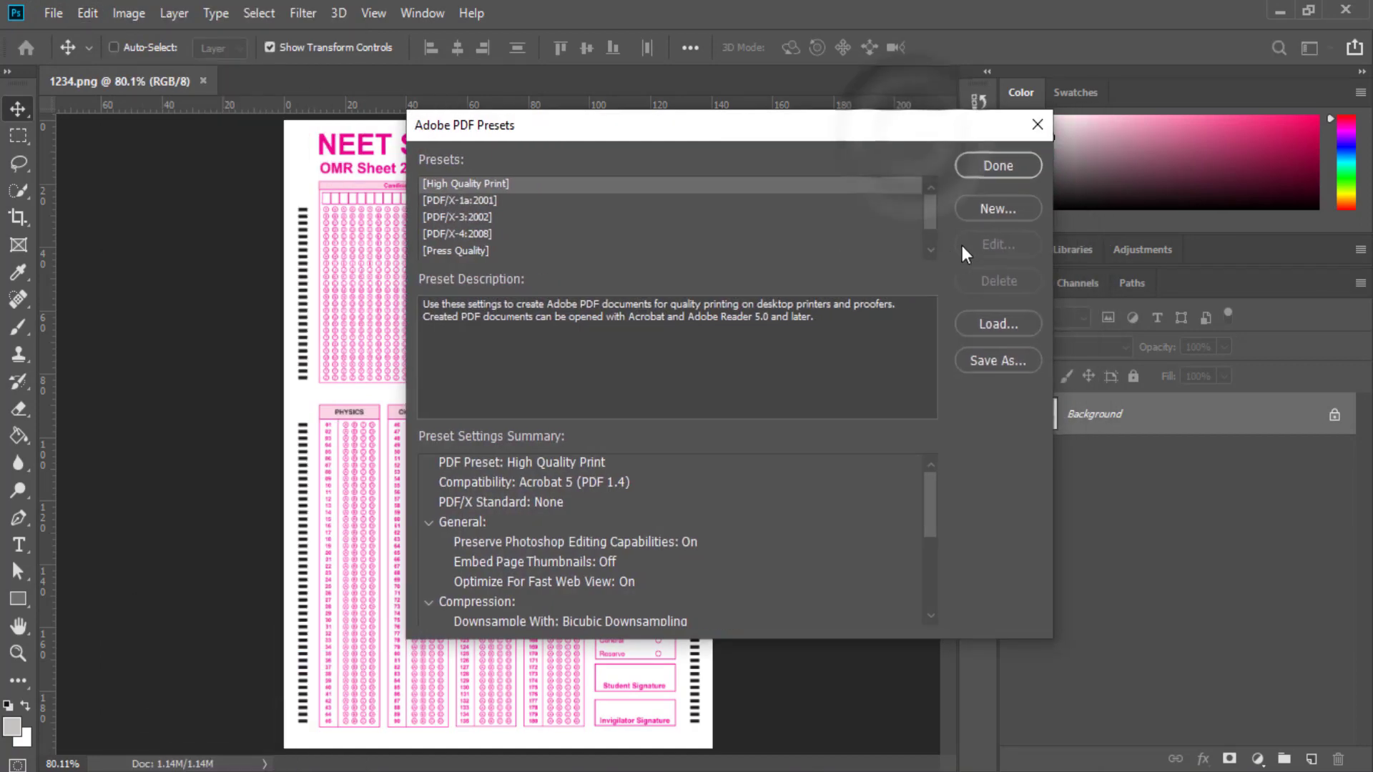
pyautogui.moveTo(929, 209); pyautogui.dragTo(929, 233)
pyautogui.click(476, 250)
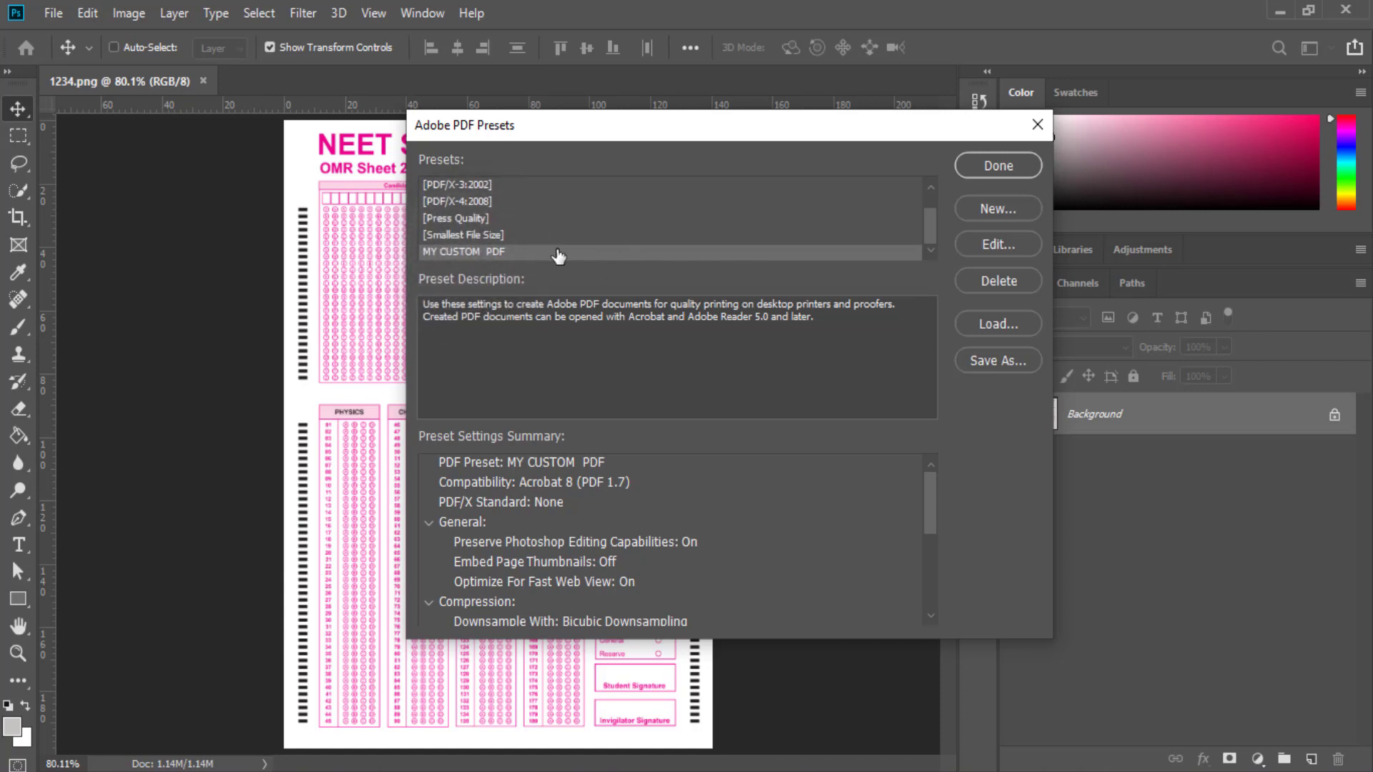
pyautogui.click(1006, 361)
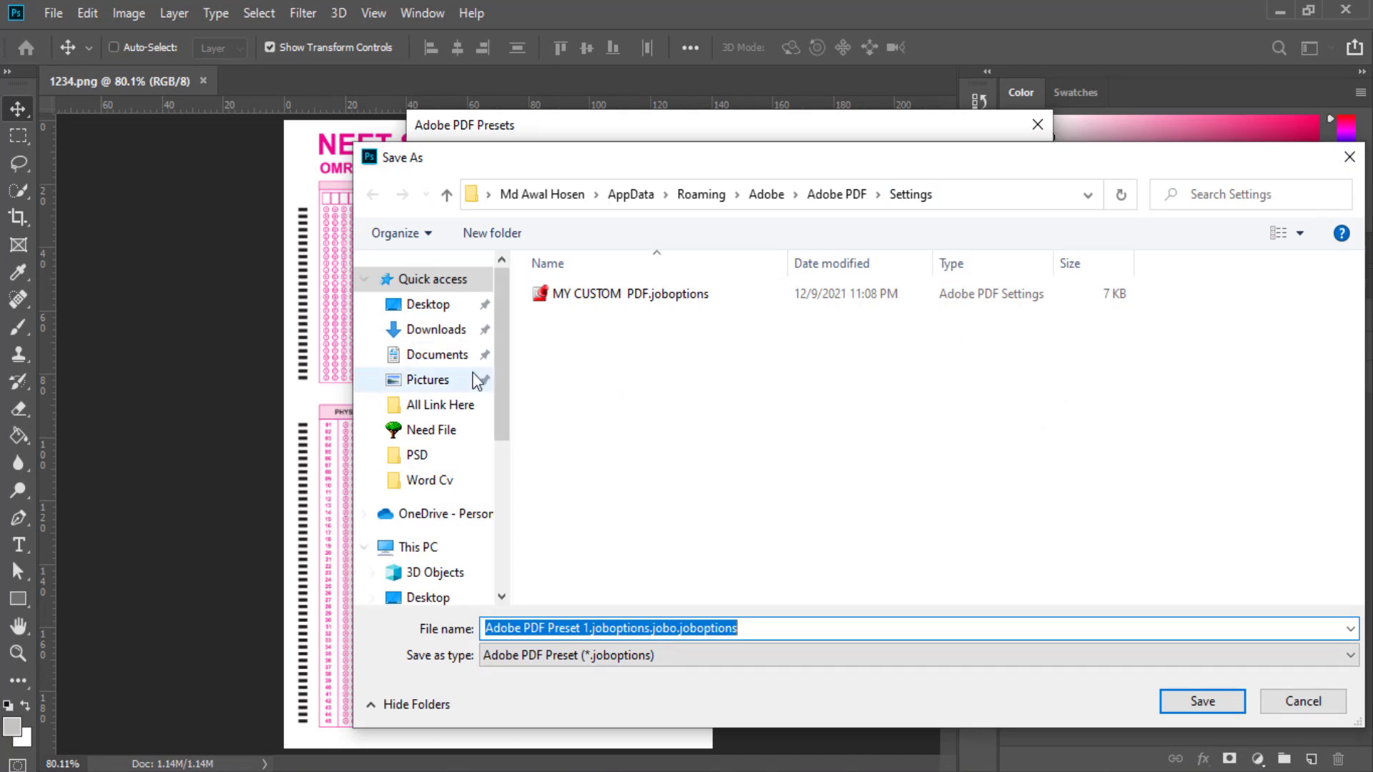
pyautogui.click(428, 306)
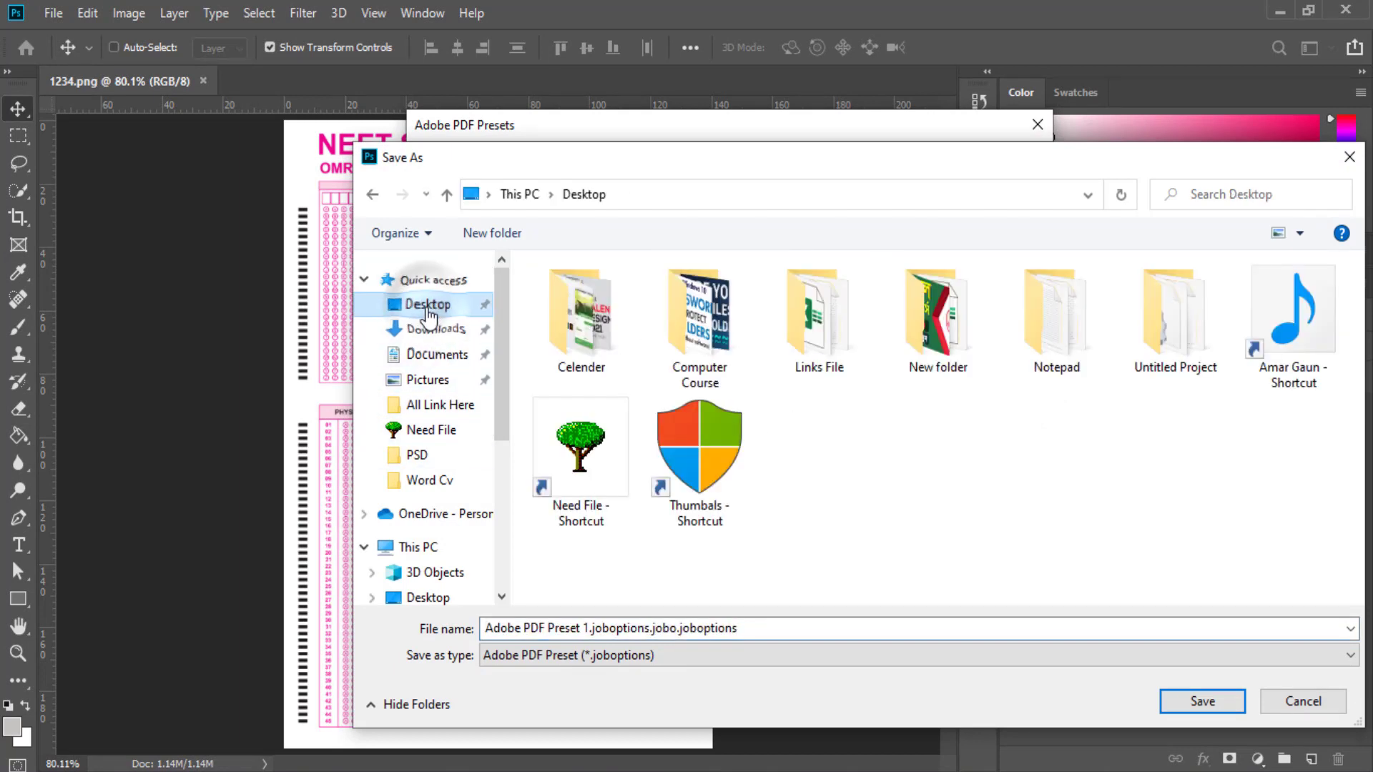
pyautogui.click(1273, 659)
pyautogui.click(1273, 659)
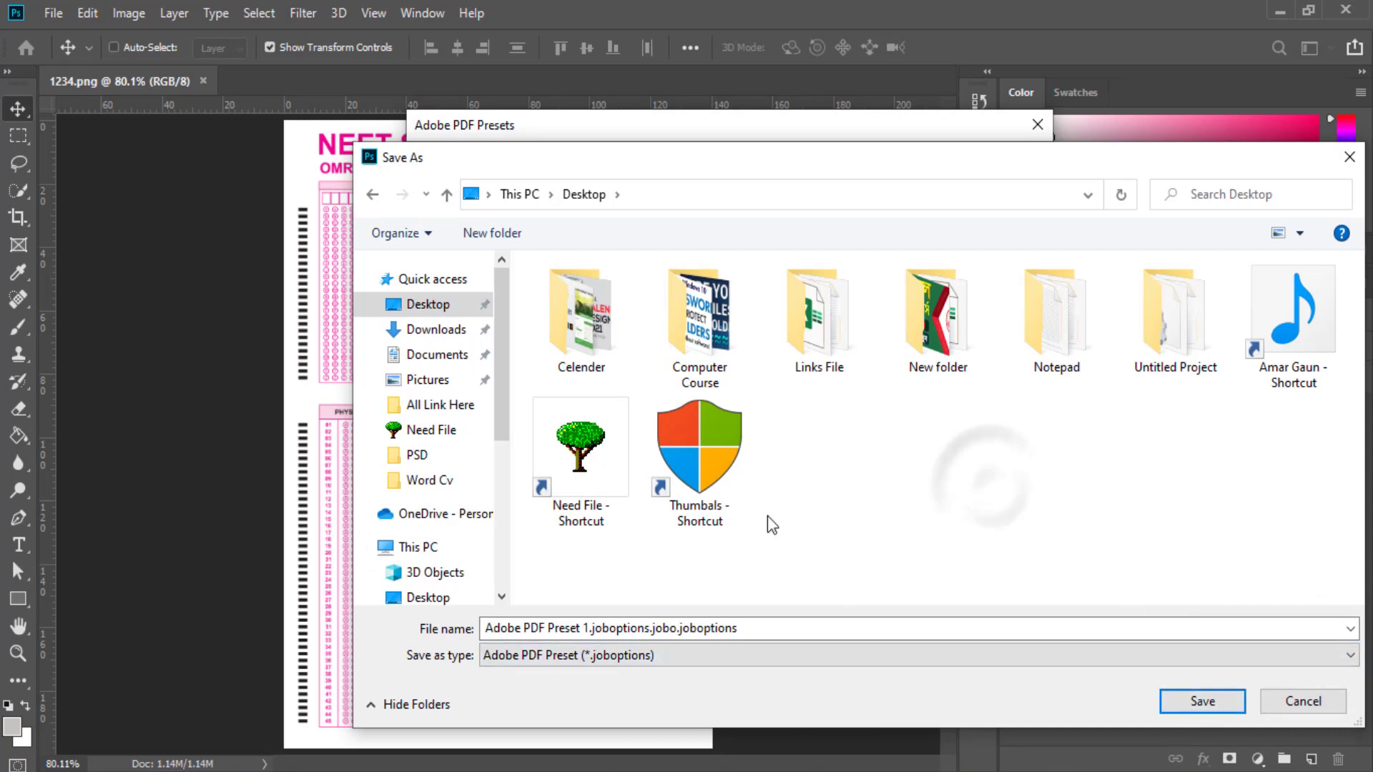
pyautogui.click(1200, 704)
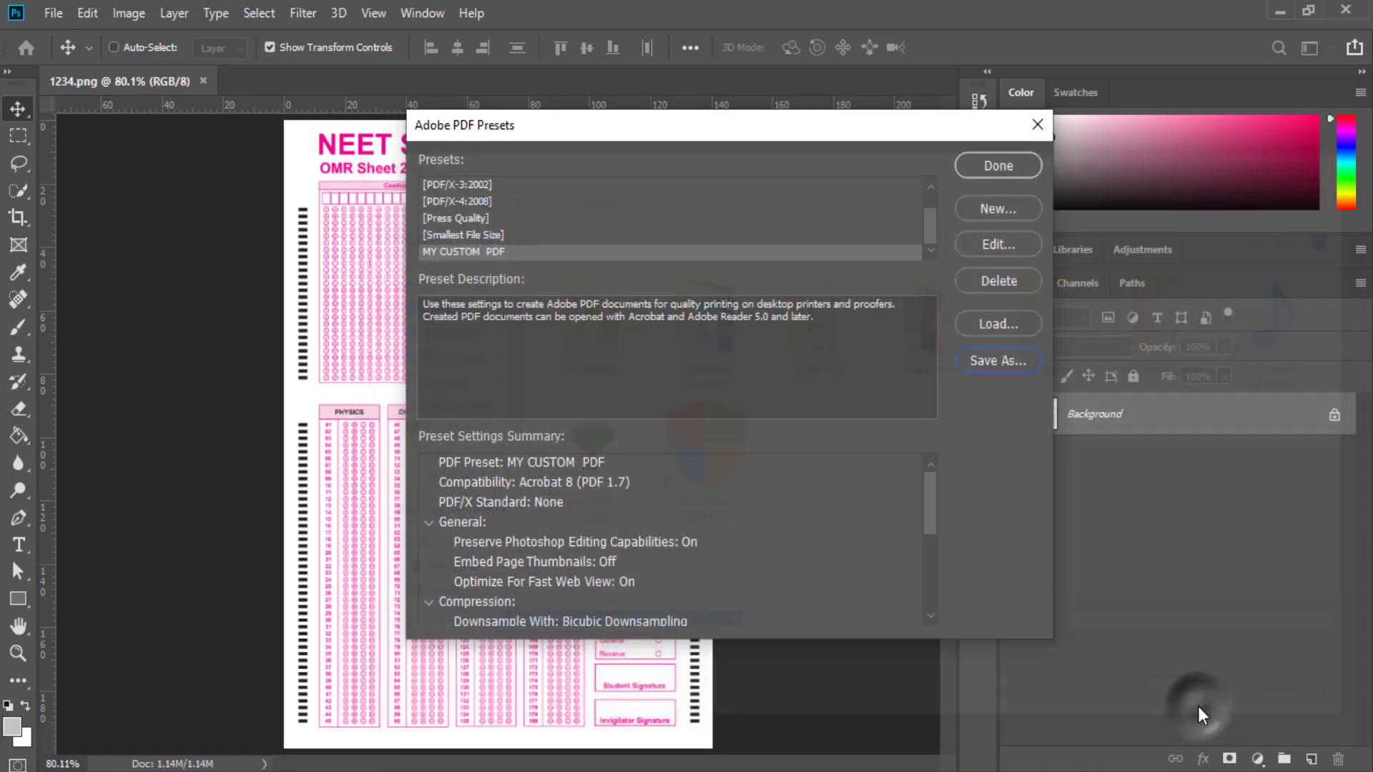
pyautogui.click(998, 169)
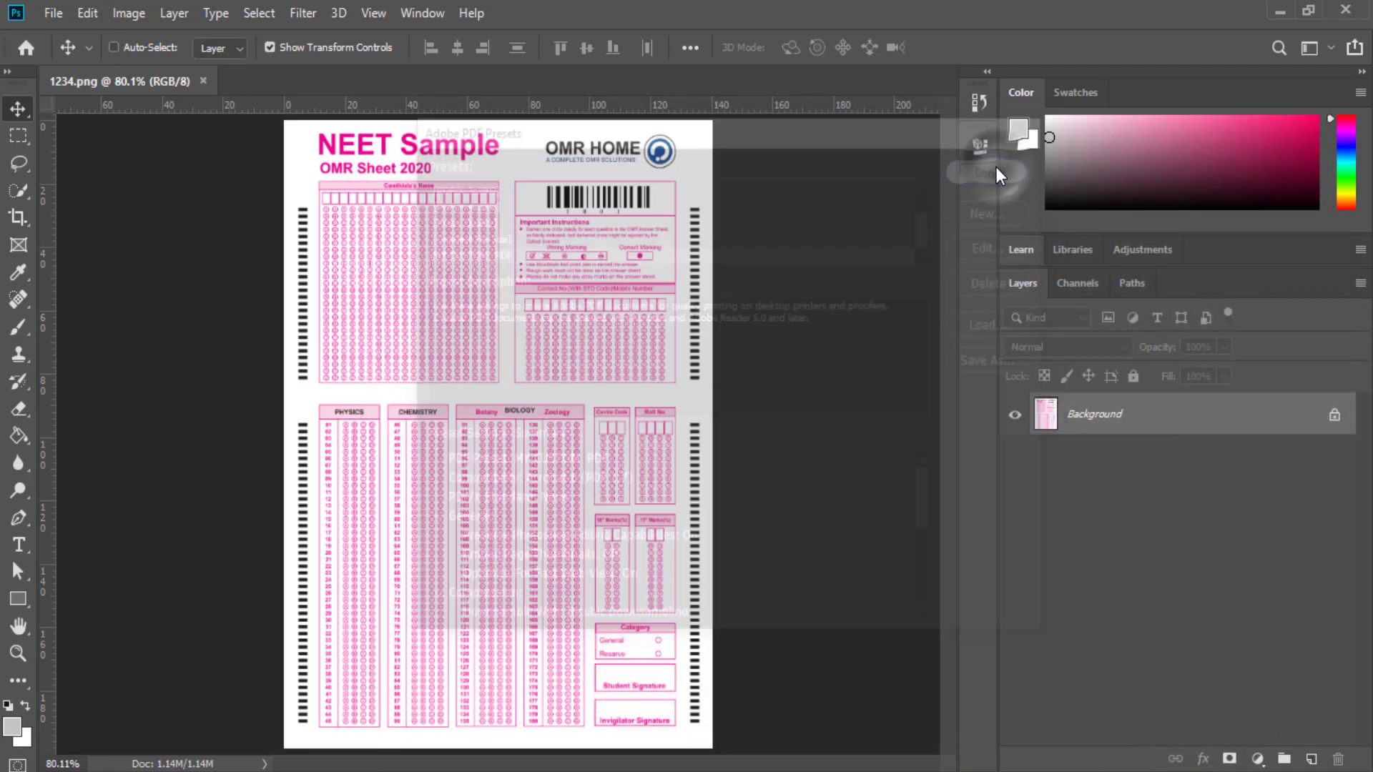
# Check the exported preset file on the Windows desktop and return to Photoshop.
pyautogui.click(1279, 11)
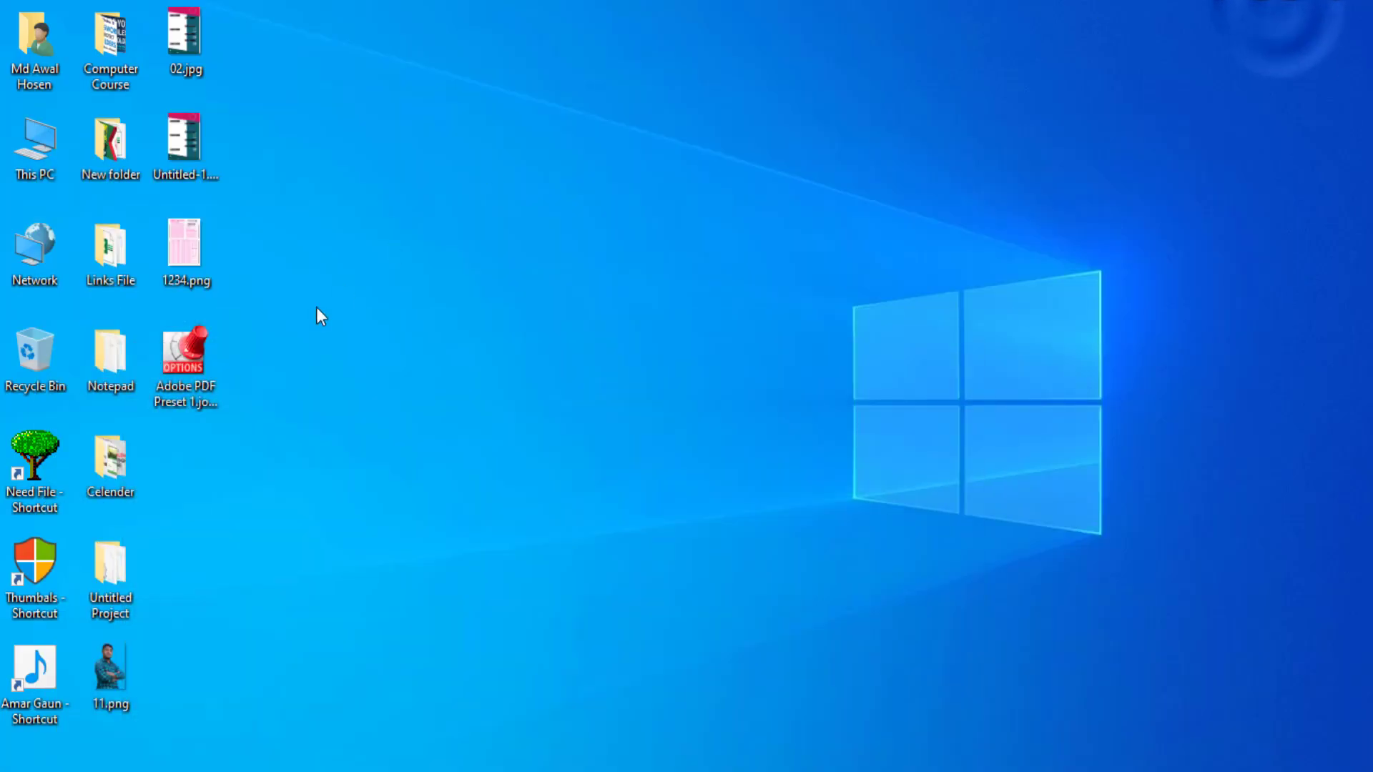
pyautogui.moveTo(184, 368); pyautogui.dragTo(145, 405)
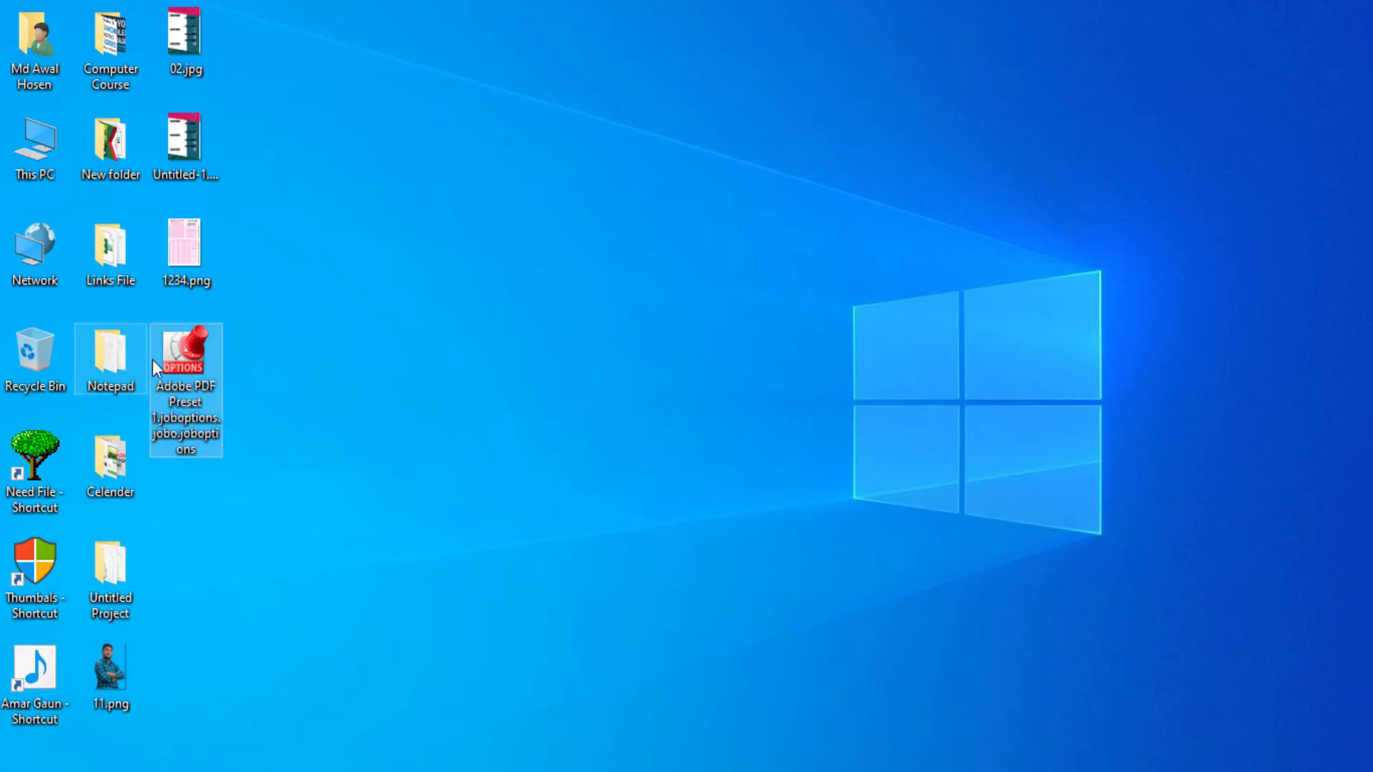
pyautogui.click(505, 453)
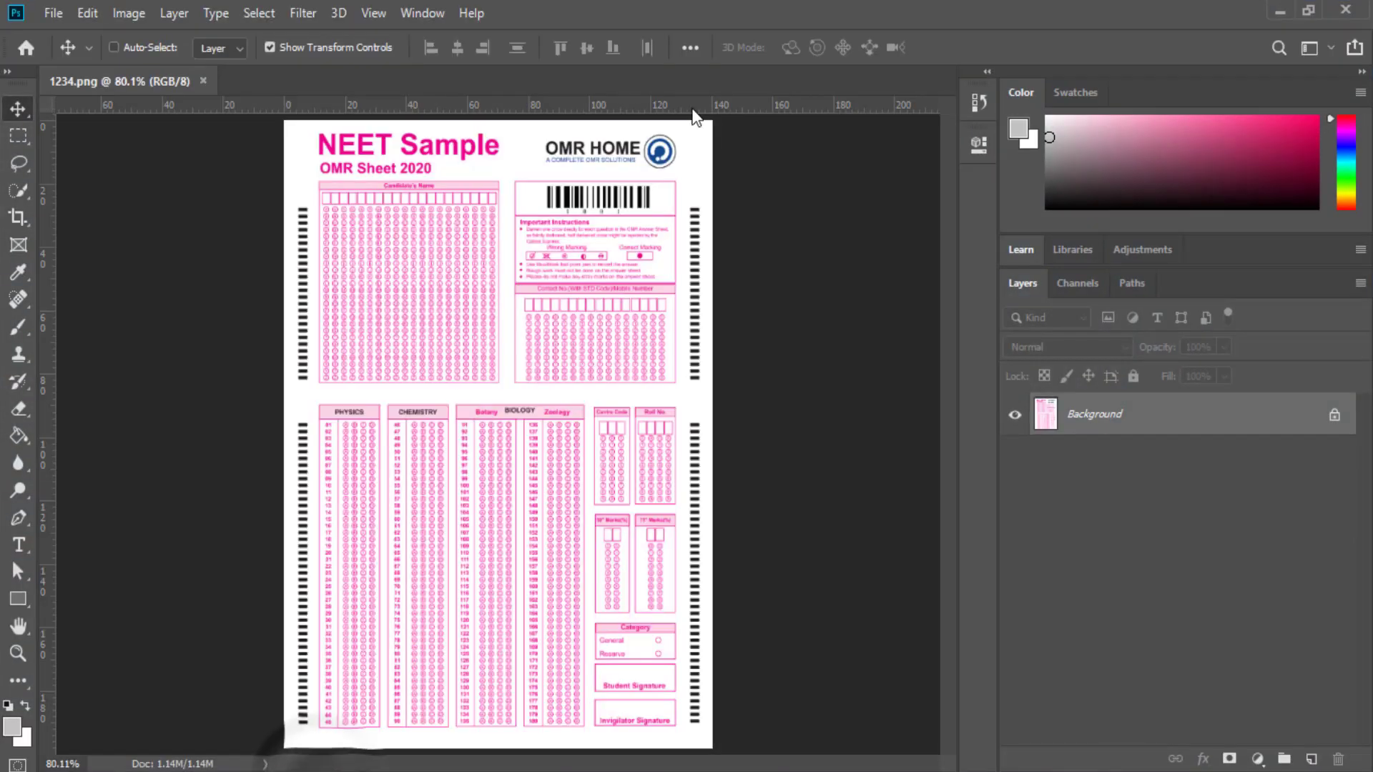
# Delete the MY CUSTOM PDF preset from the Adobe PDF Presets, confirm the deletion and close the dialog.
pyautogui.click(92, 14)
pyautogui.click(212, 659)
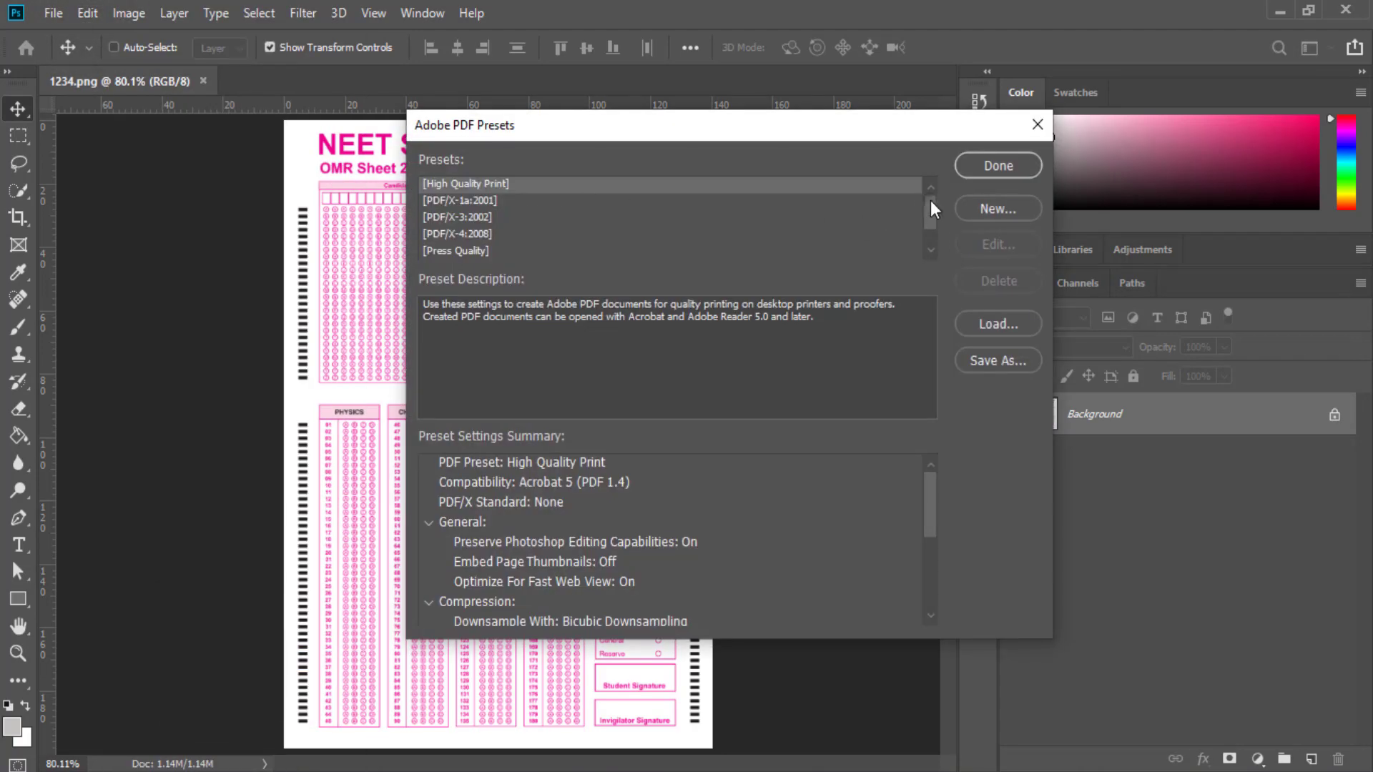
pyautogui.scroll(-2, 922, 204)
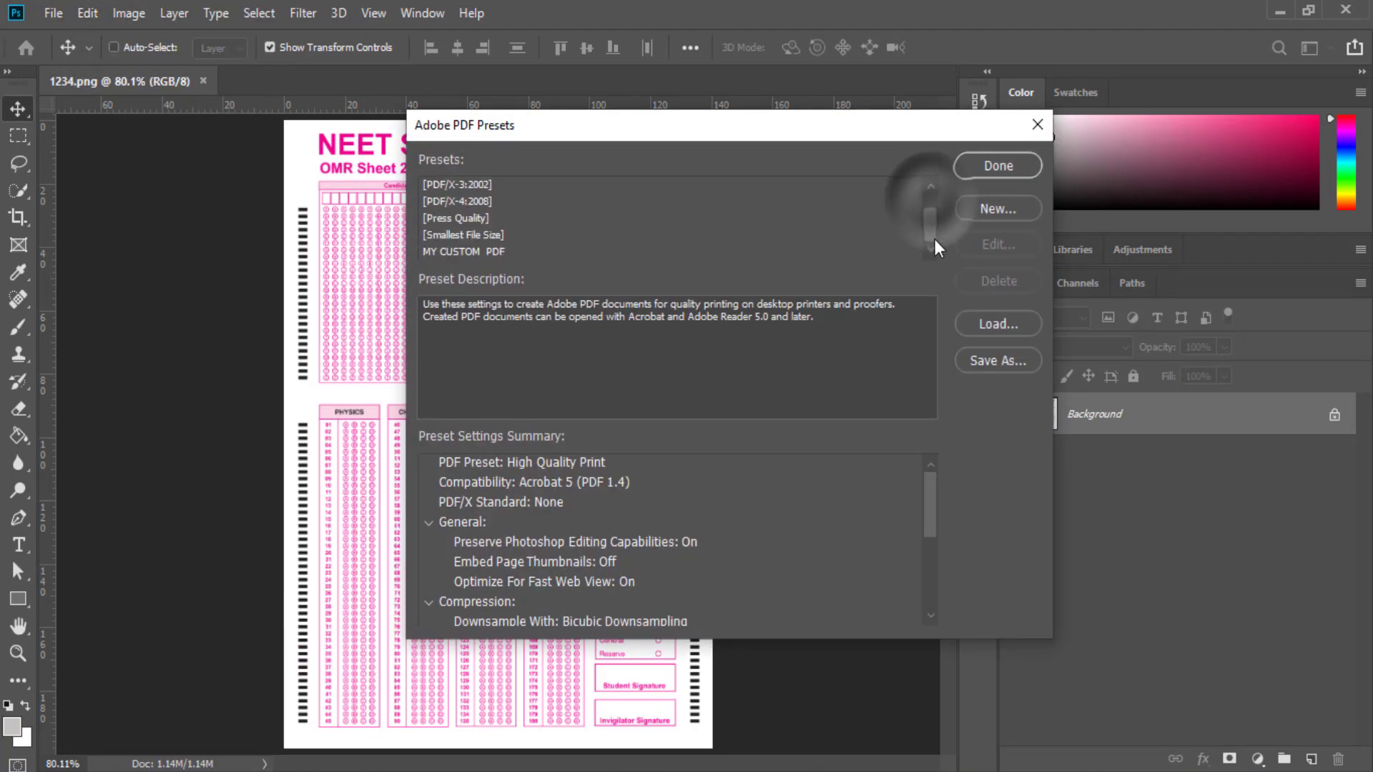
pyautogui.click(500, 252)
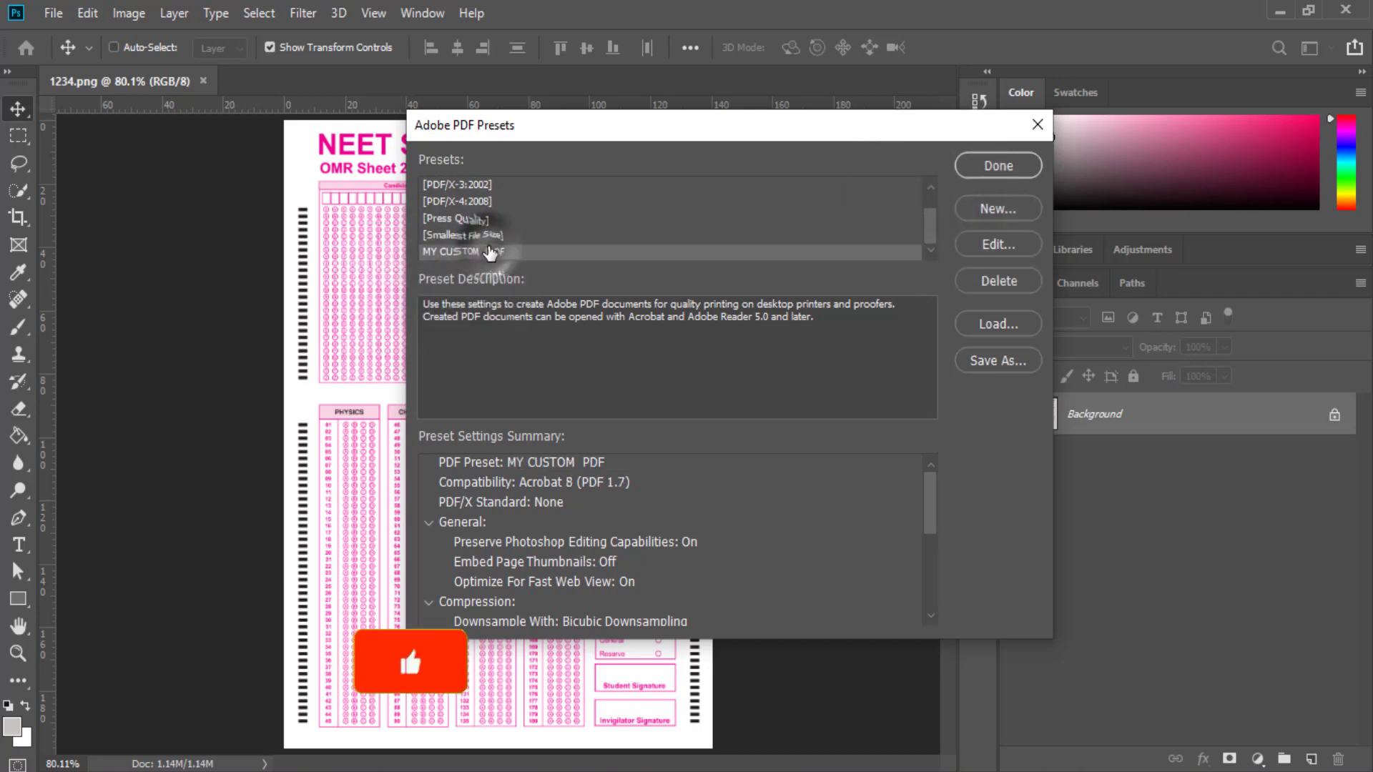
pyautogui.click(997, 282)
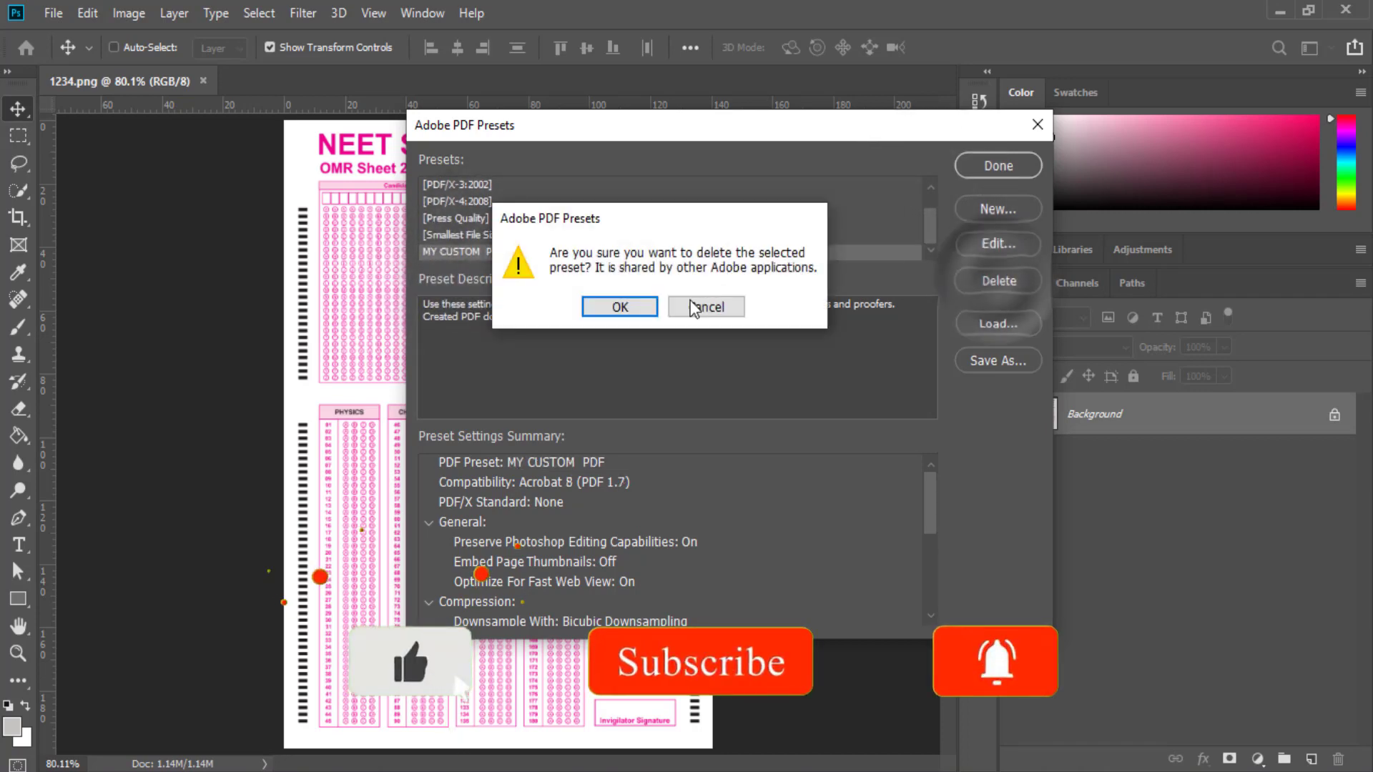
pyautogui.click(615, 307)
pyautogui.click(998, 165)
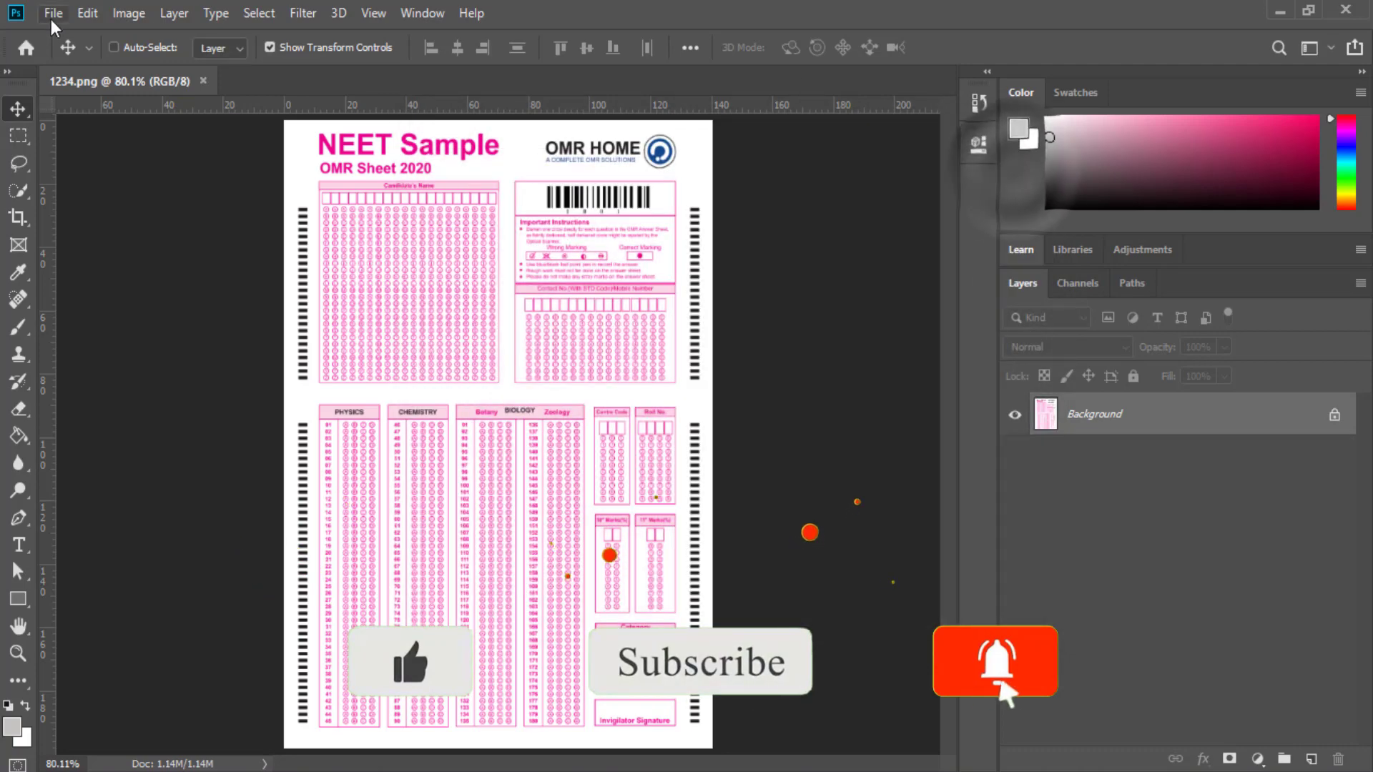
# Start saving the document as the Photoshop PDF 1234.pdf, check which Adobe PDF presets are available, and cancel the save.
pyautogui.click(53, 13)
pyautogui.click(82, 246)
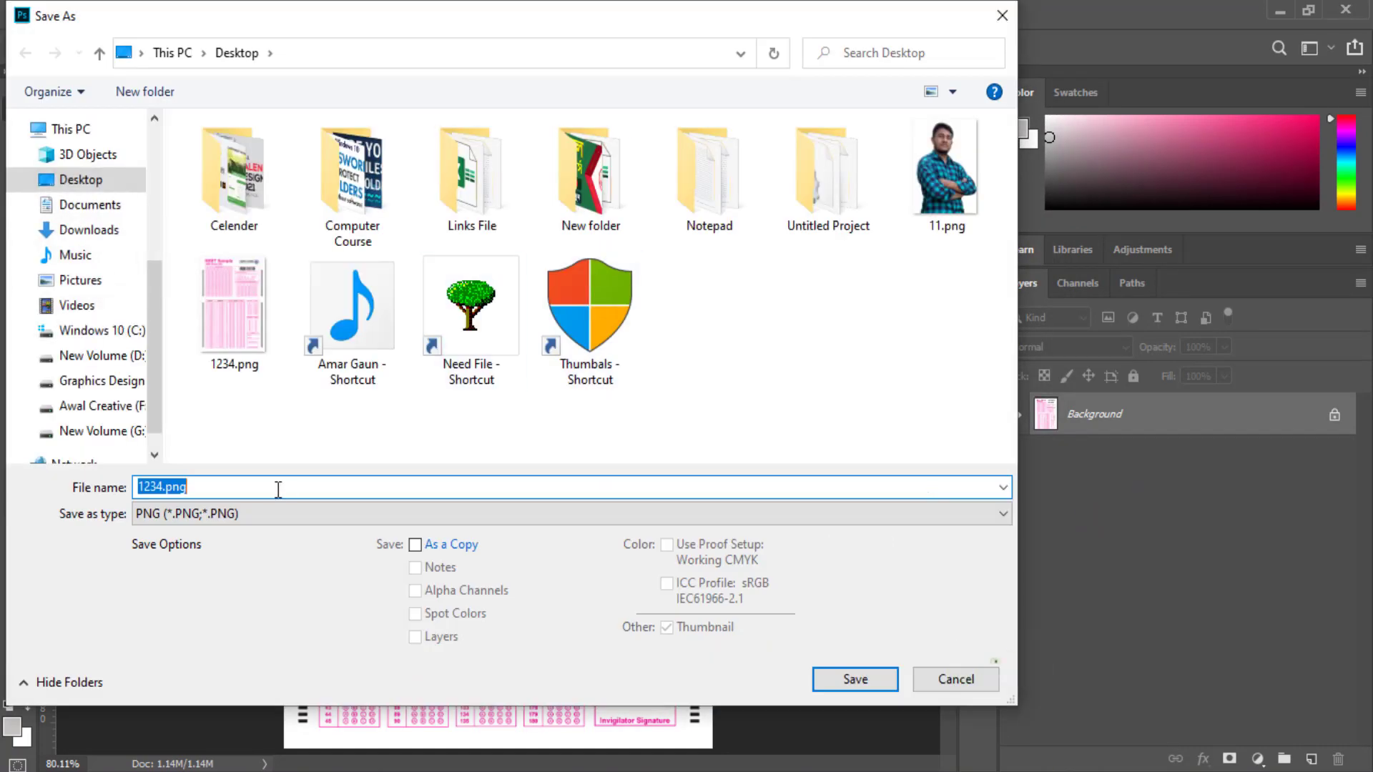
pyautogui.click(256, 511)
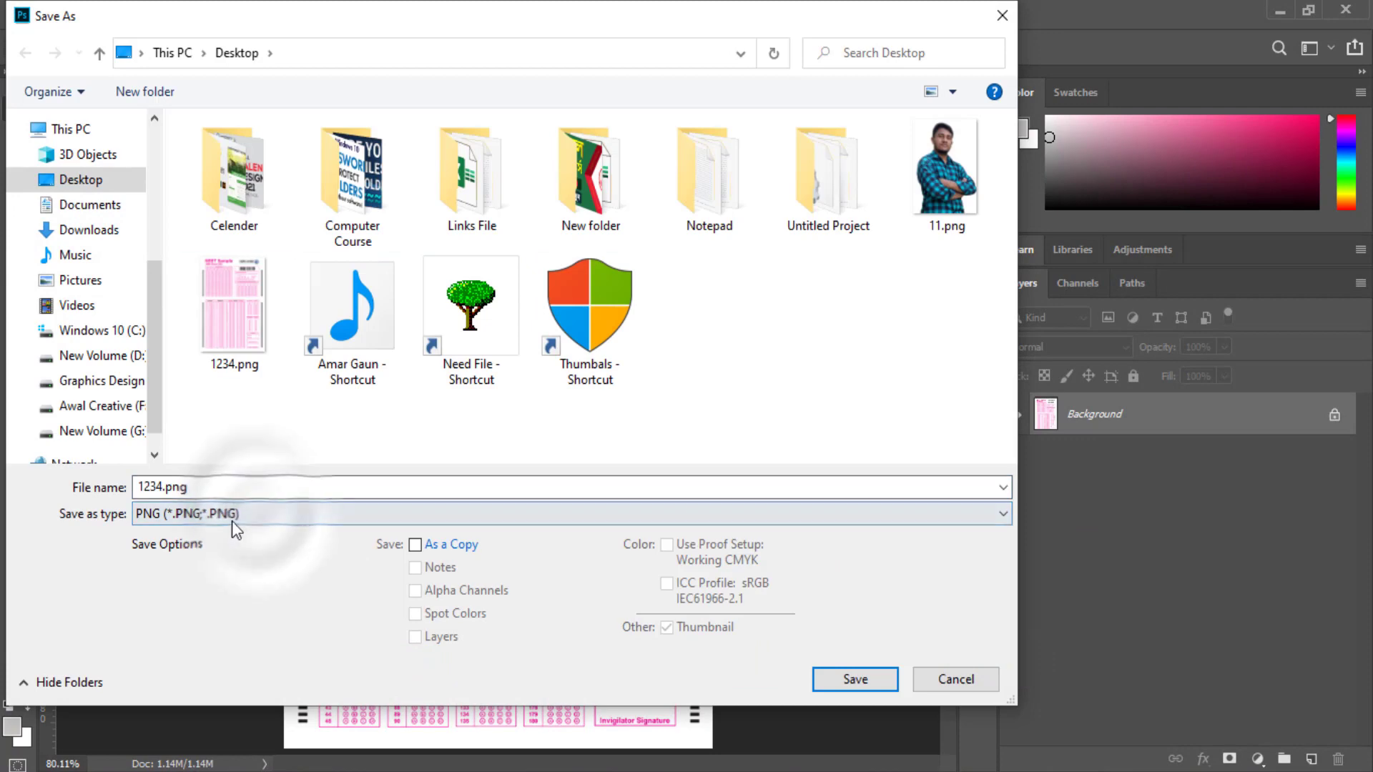
pyautogui.click(208, 382)
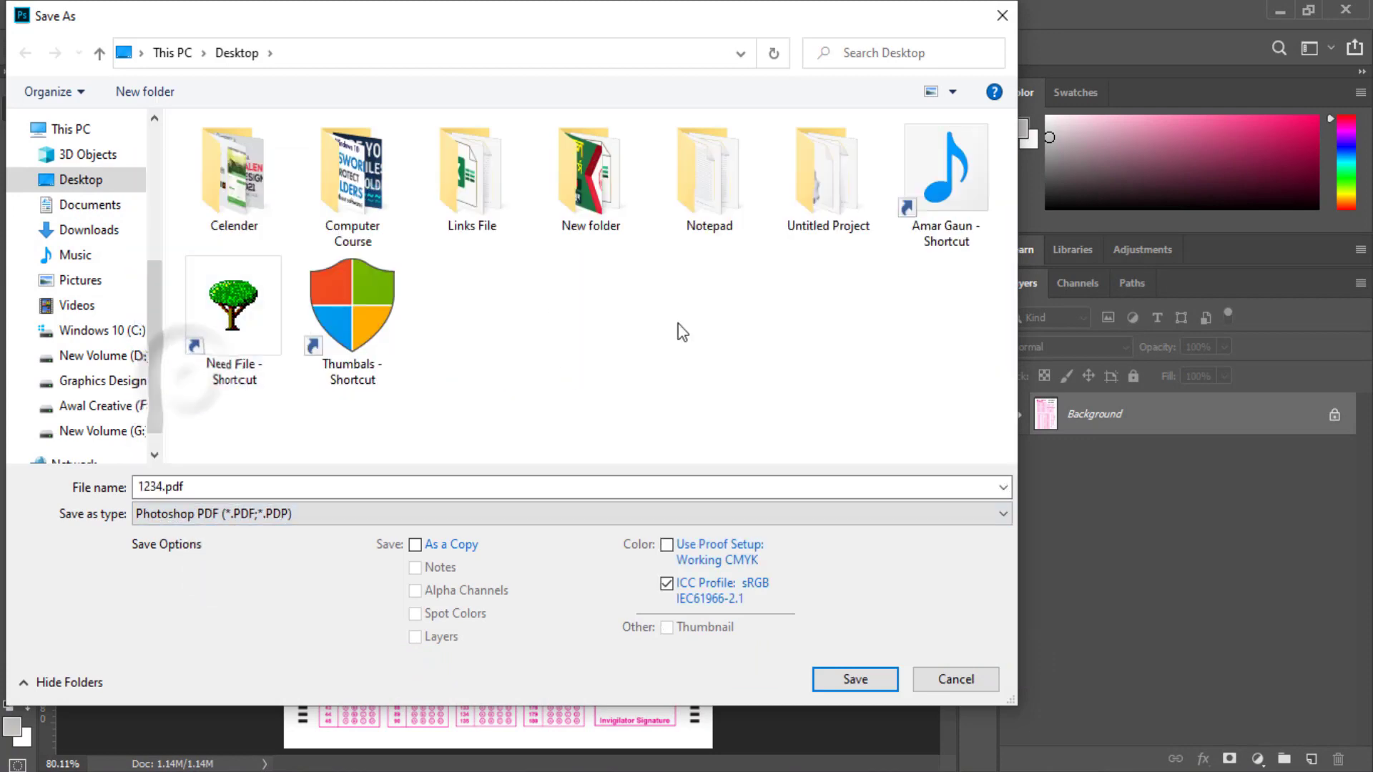
pyautogui.click(870, 680)
pyautogui.click(680, 319)
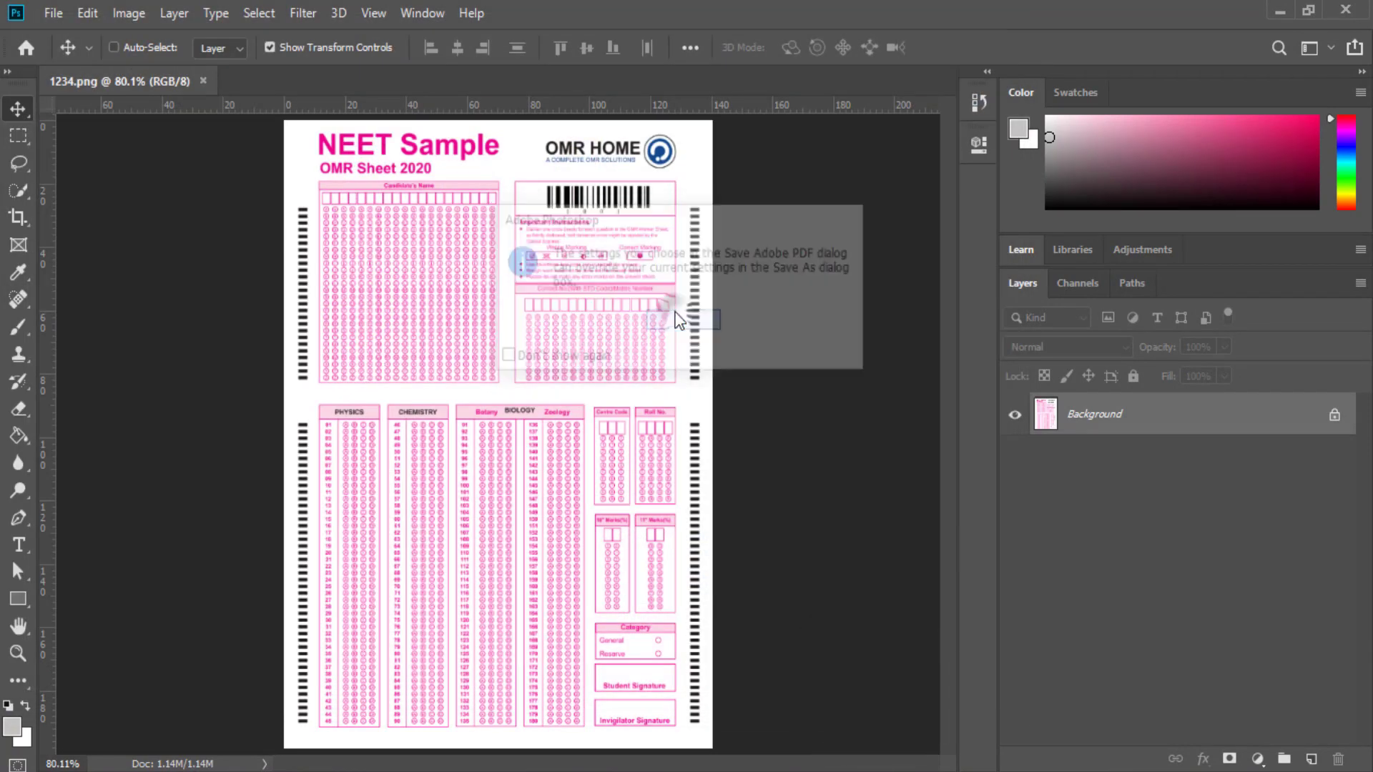
pyautogui.click(619, 189)
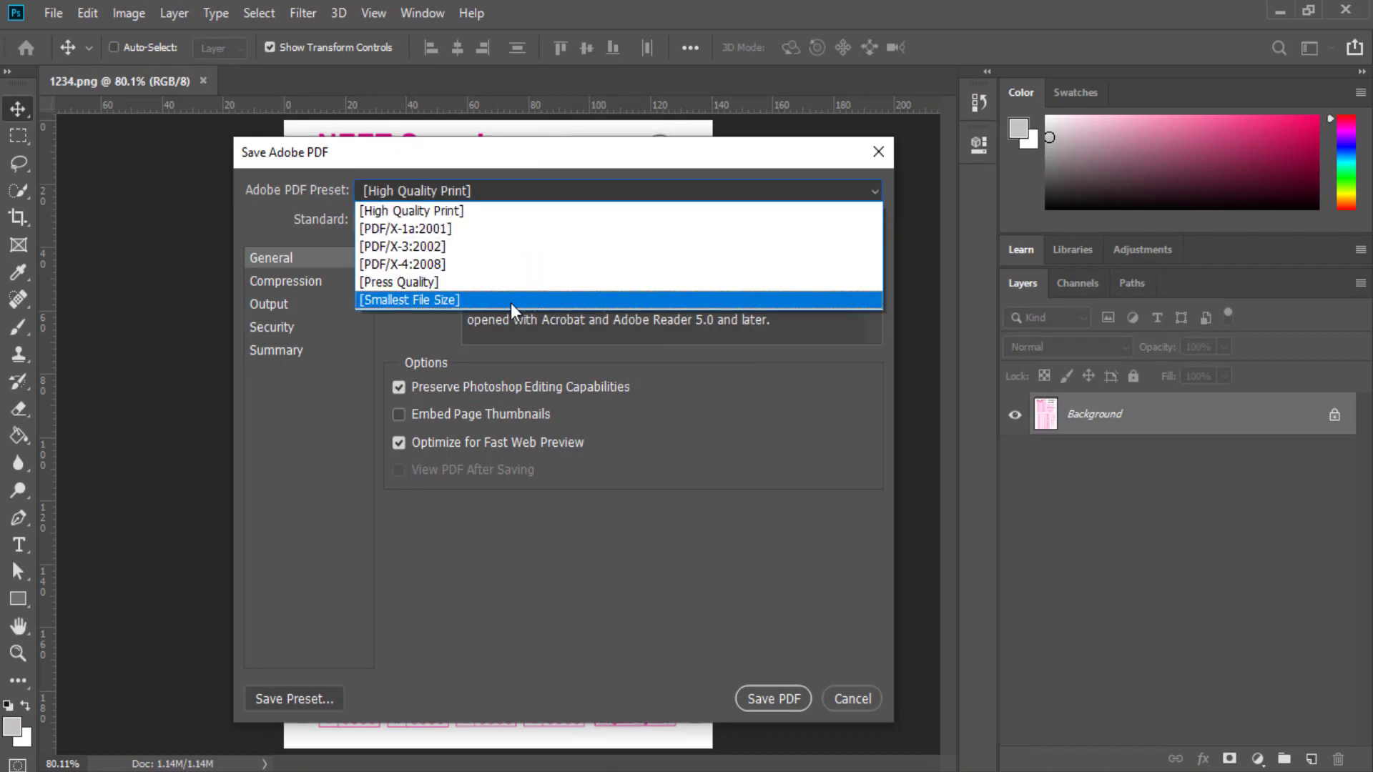
pyautogui.click(775, 482)
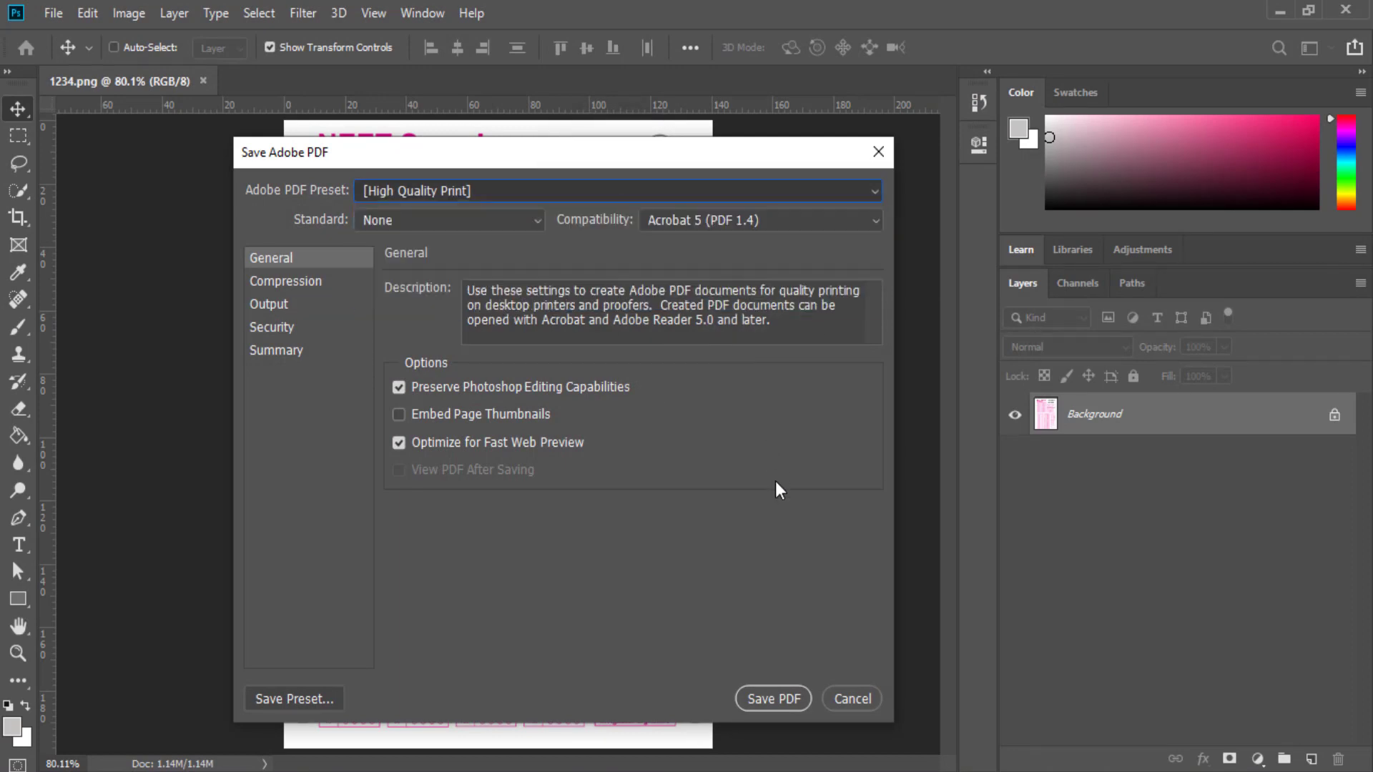
pyautogui.click(852, 699)
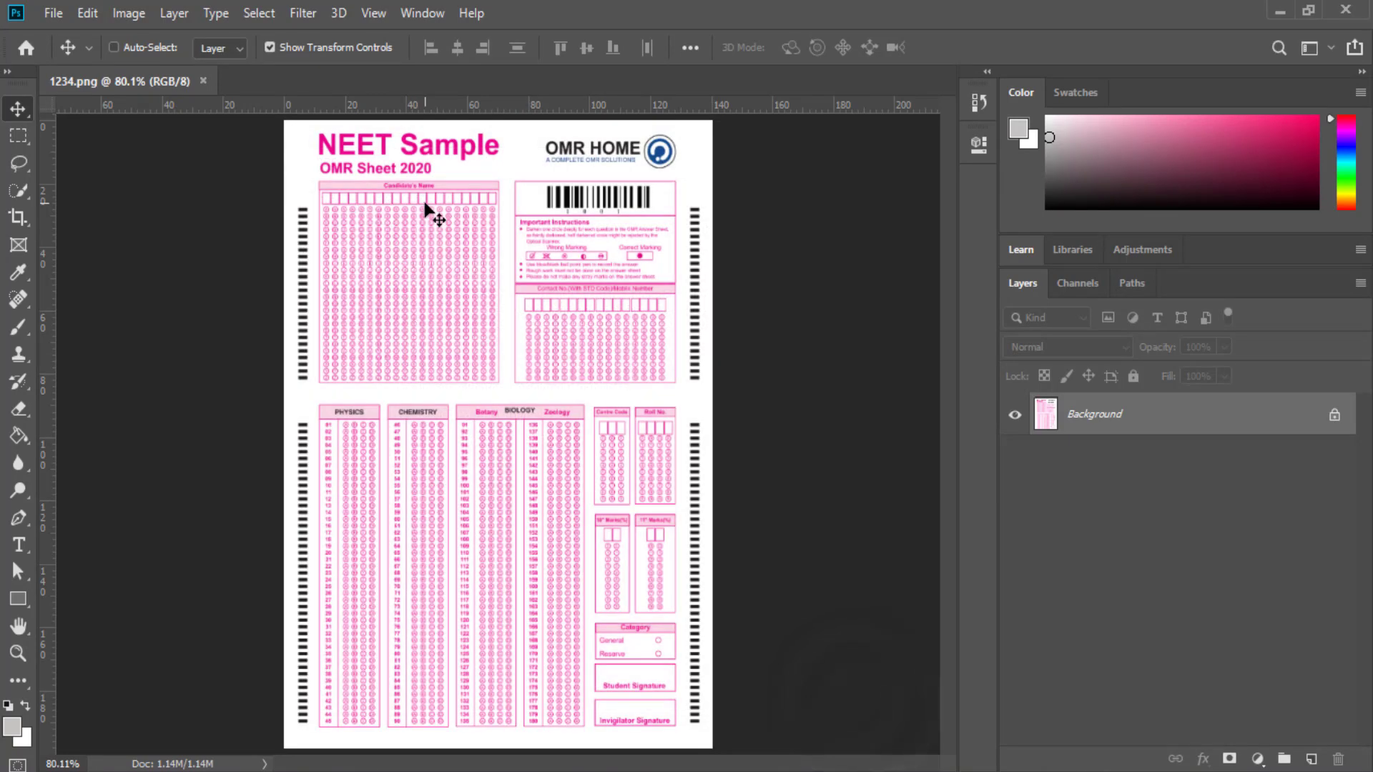
# Load the preset file Adobe PDF Preset 1.joboptions.jobo.joboptions from the Desktop into the Adobe PDF Presets.
pyautogui.click(90, 10)
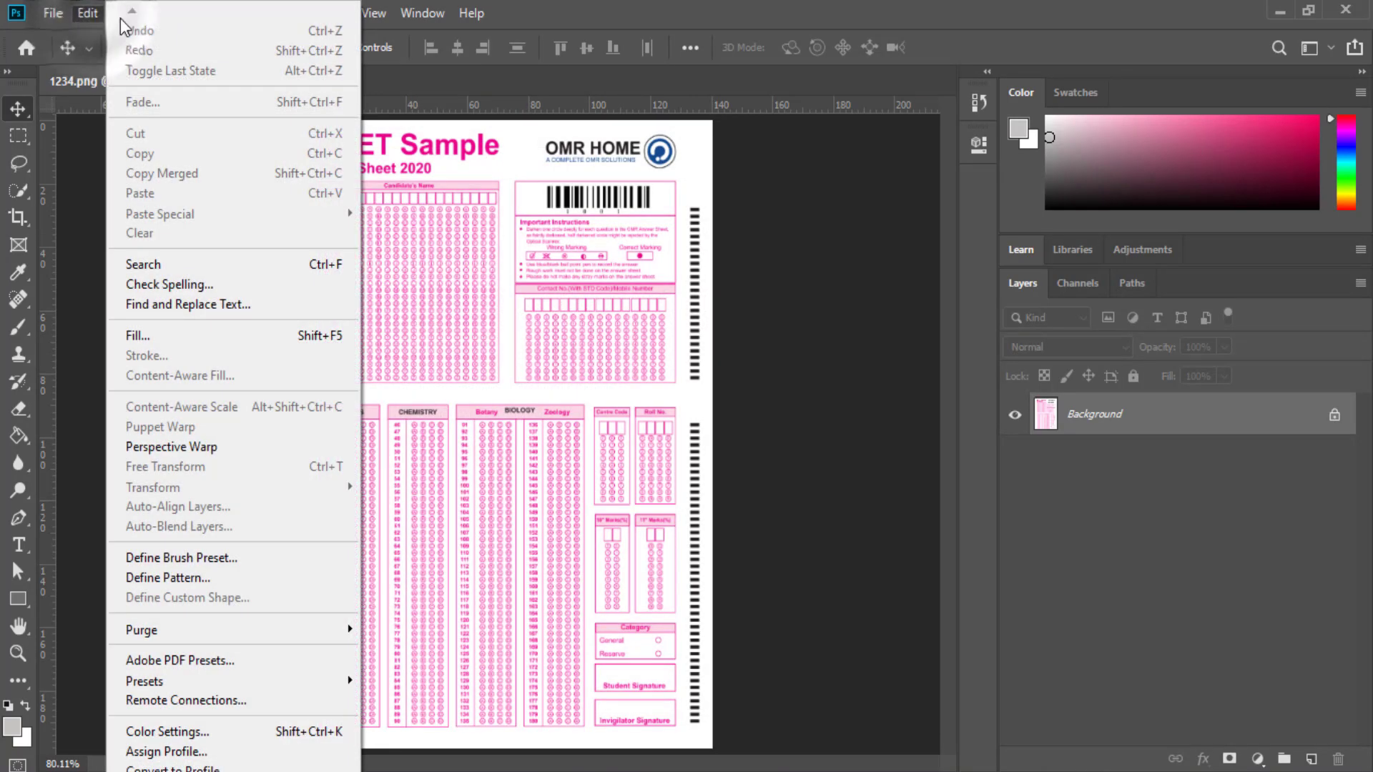
pyautogui.click(280, 666)
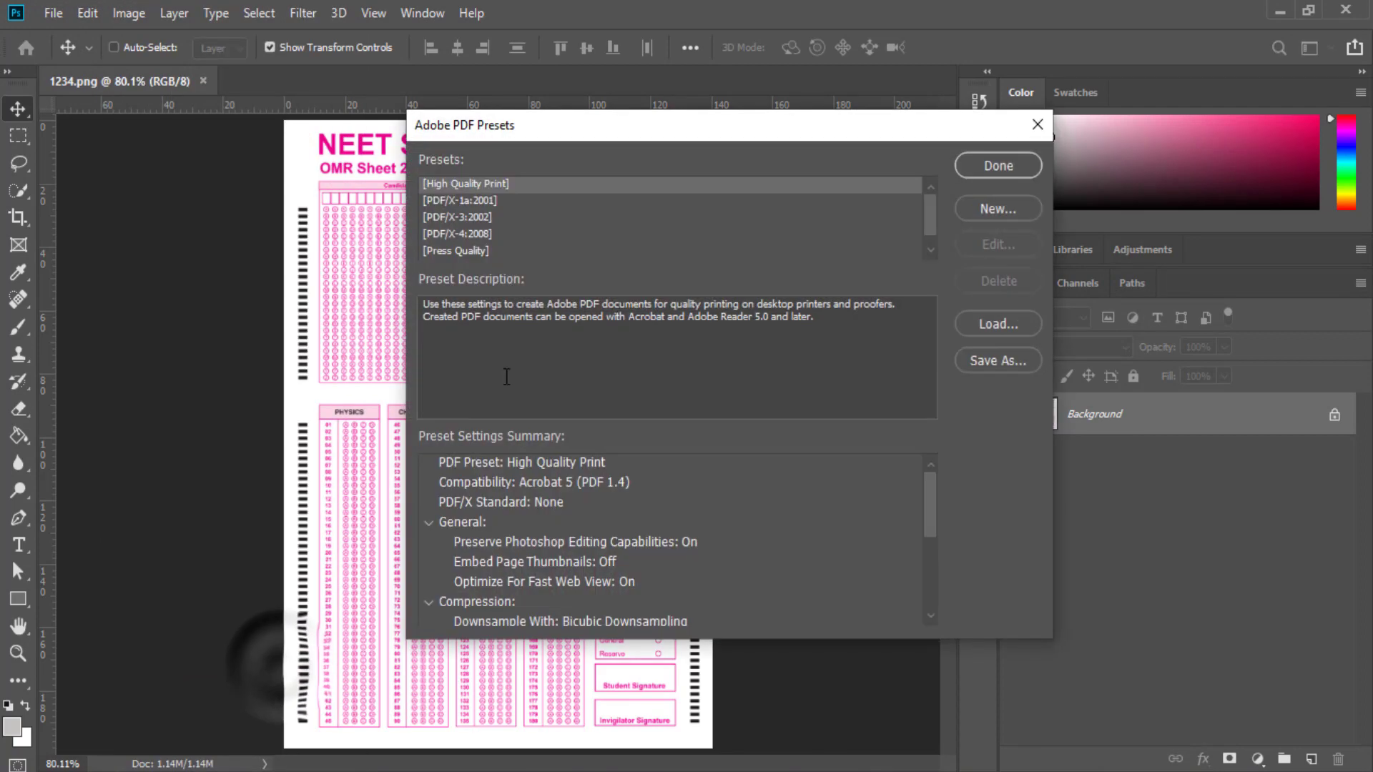
pyautogui.click(1004, 323)
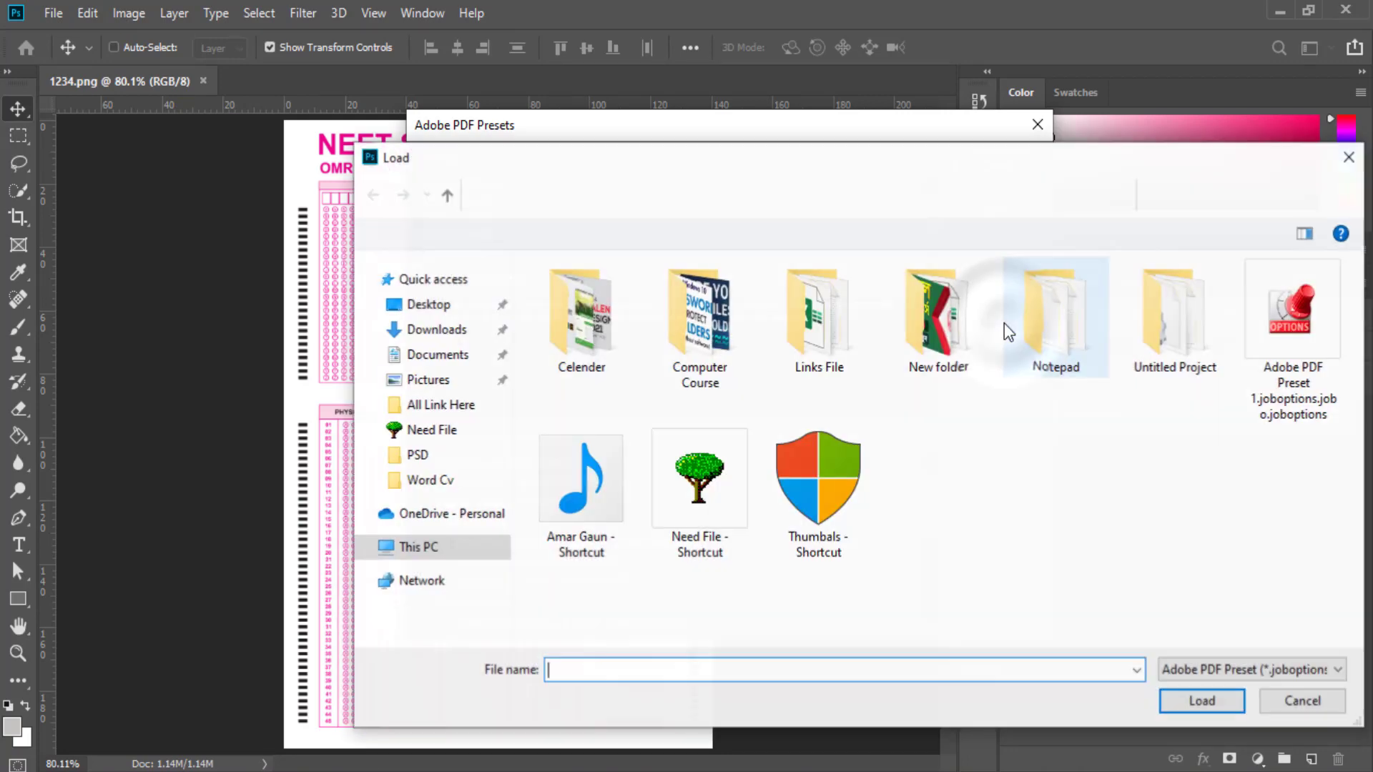
pyautogui.click(1303, 336)
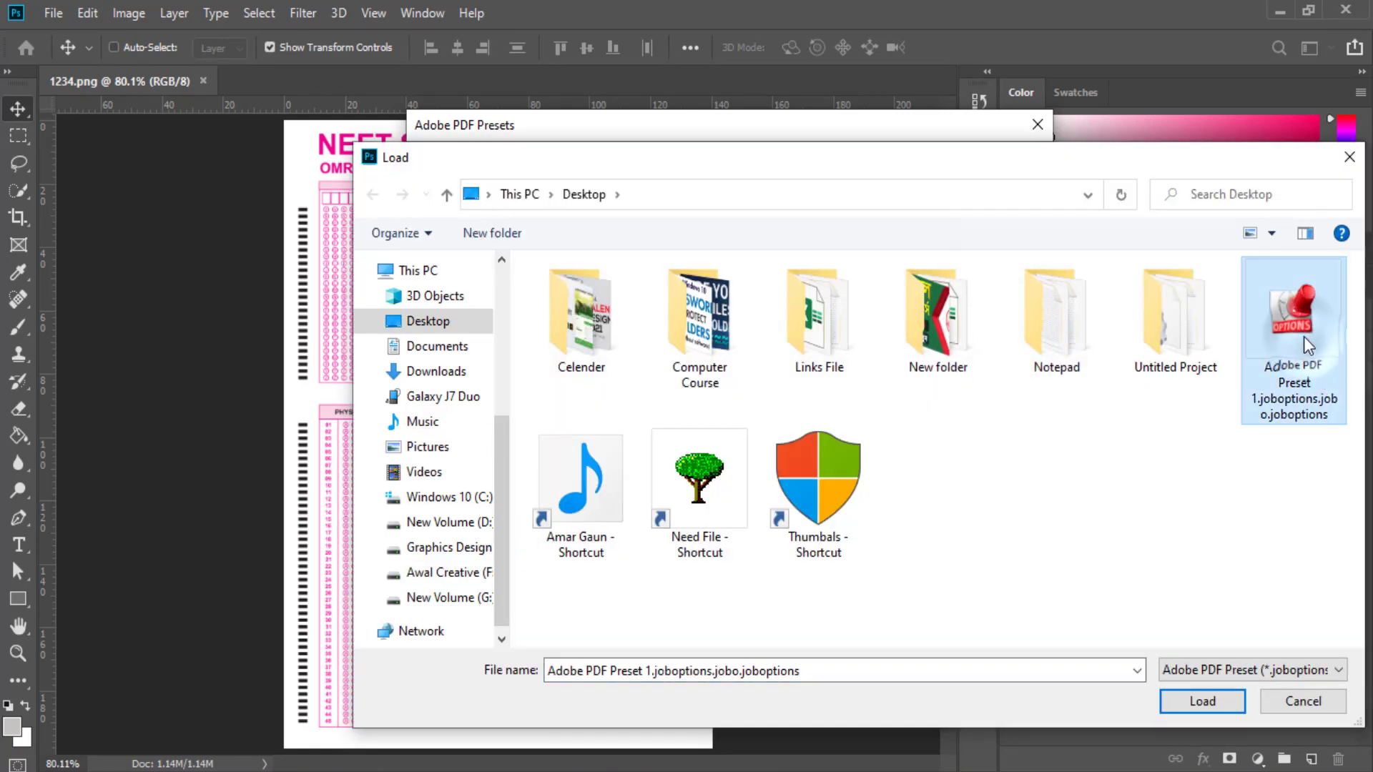
pyautogui.click(1194, 702)
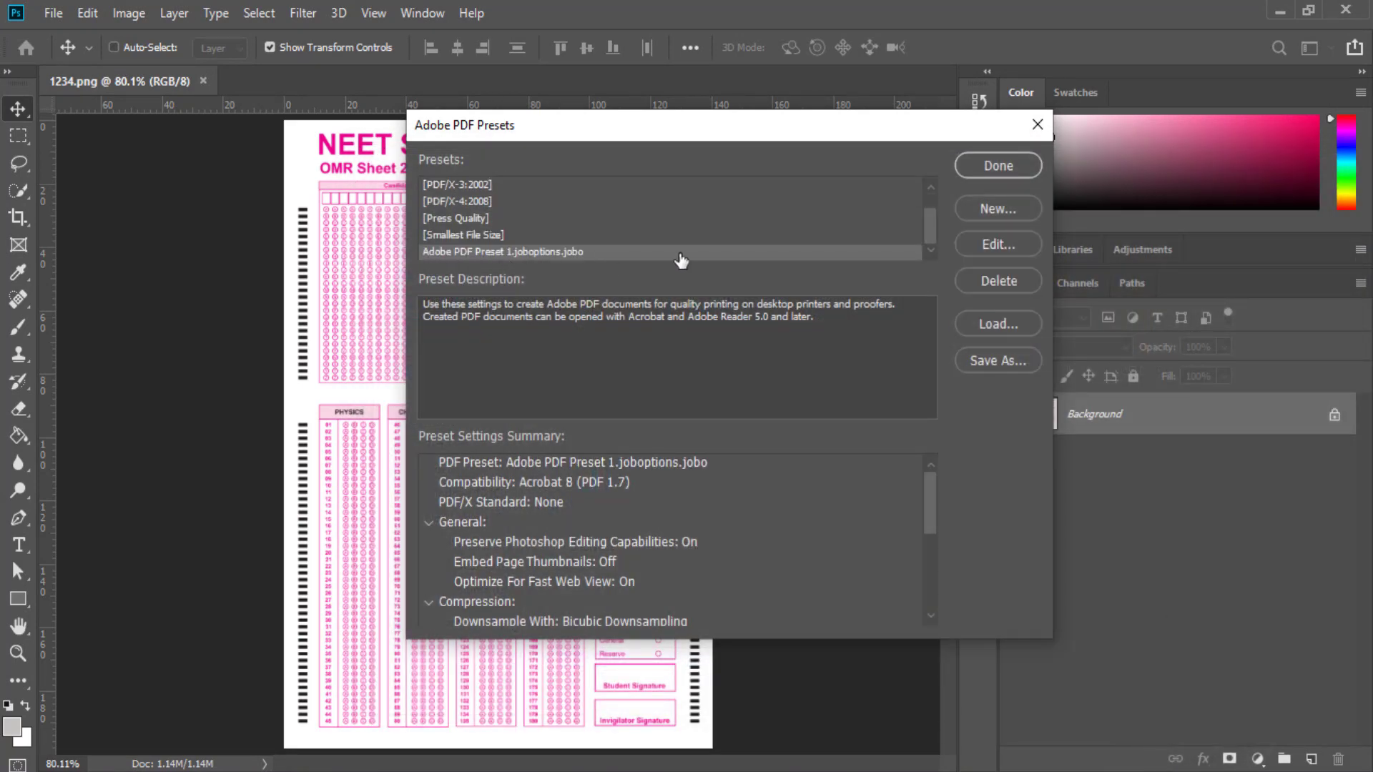
pyautogui.click(929, 225)
# Open the loaded preset for editing and rename it Awal Creative.
pyautogui.click(1000, 243)
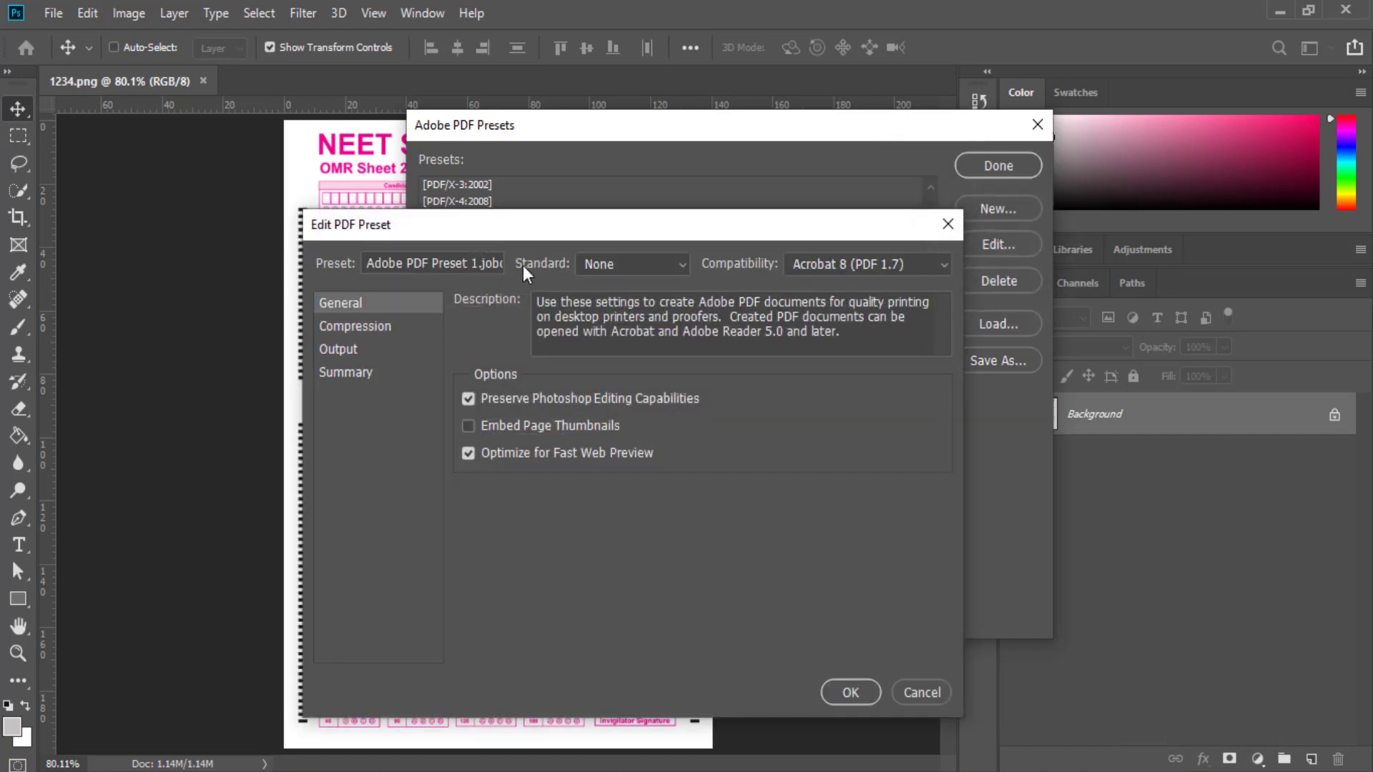
pyautogui.click(496, 265)
pyautogui.hotkey('ctrl', 'a')
pyautogui.write('Awal C')
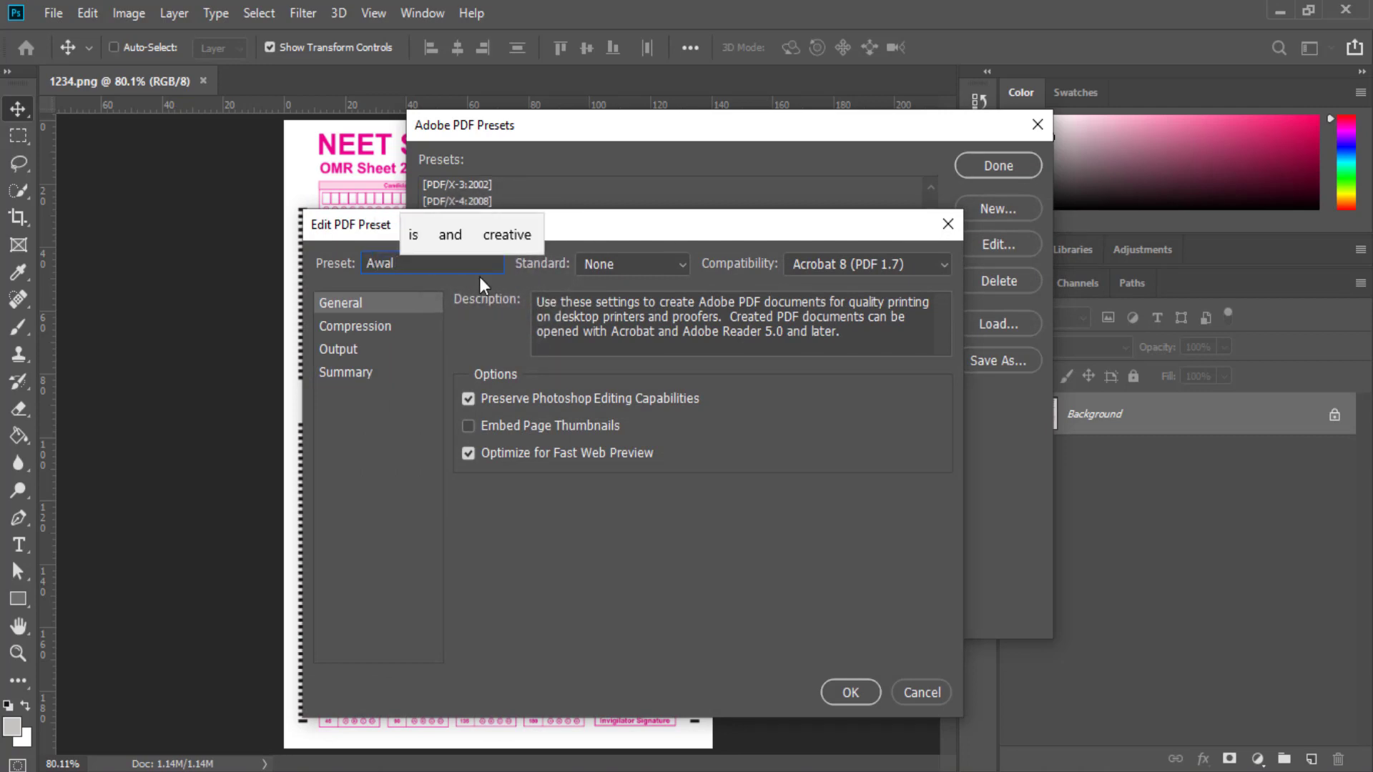
pyautogui.write('reative')
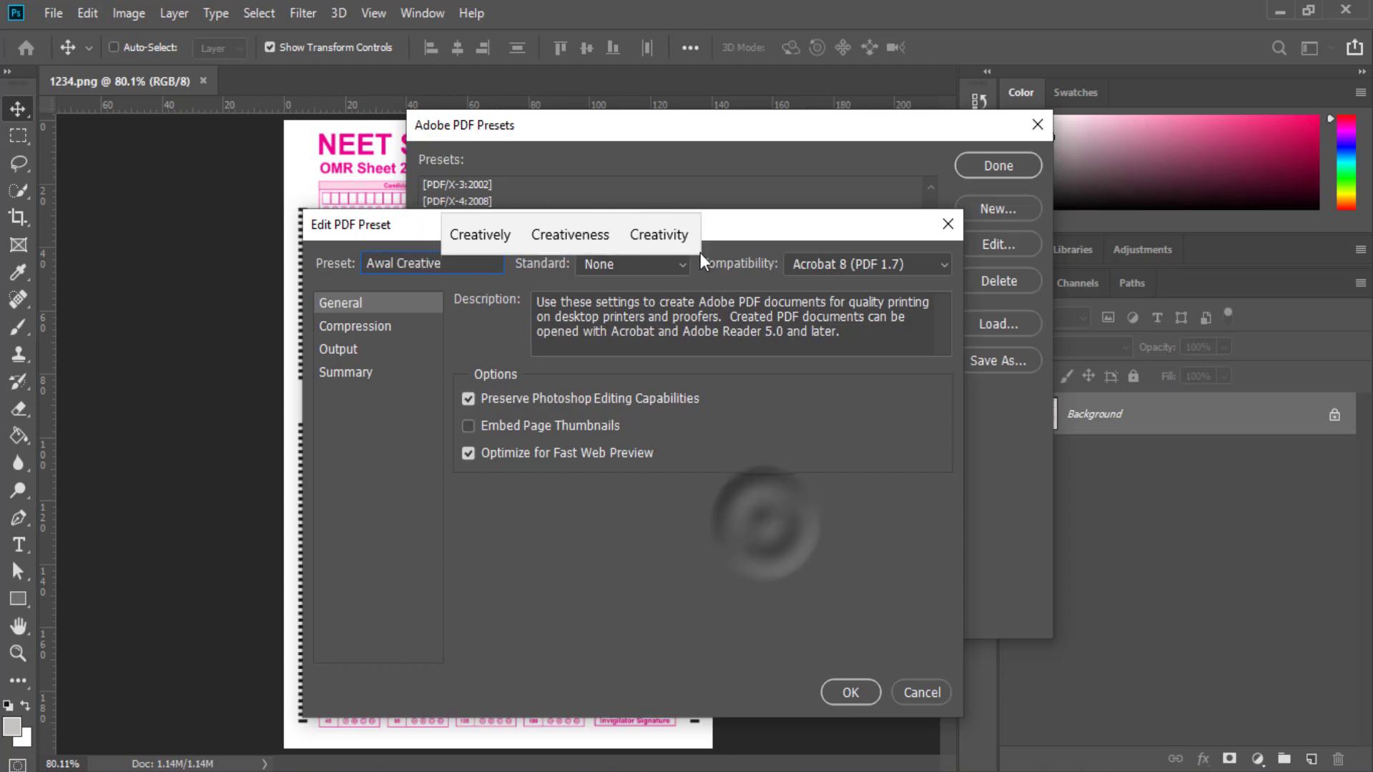
# Try the PDF/X-1a:2001 standard for the Awal Creative preset, and set the standard to PDF/X-4:2010.
pyautogui.click(685, 266)
pyautogui.click(649, 299)
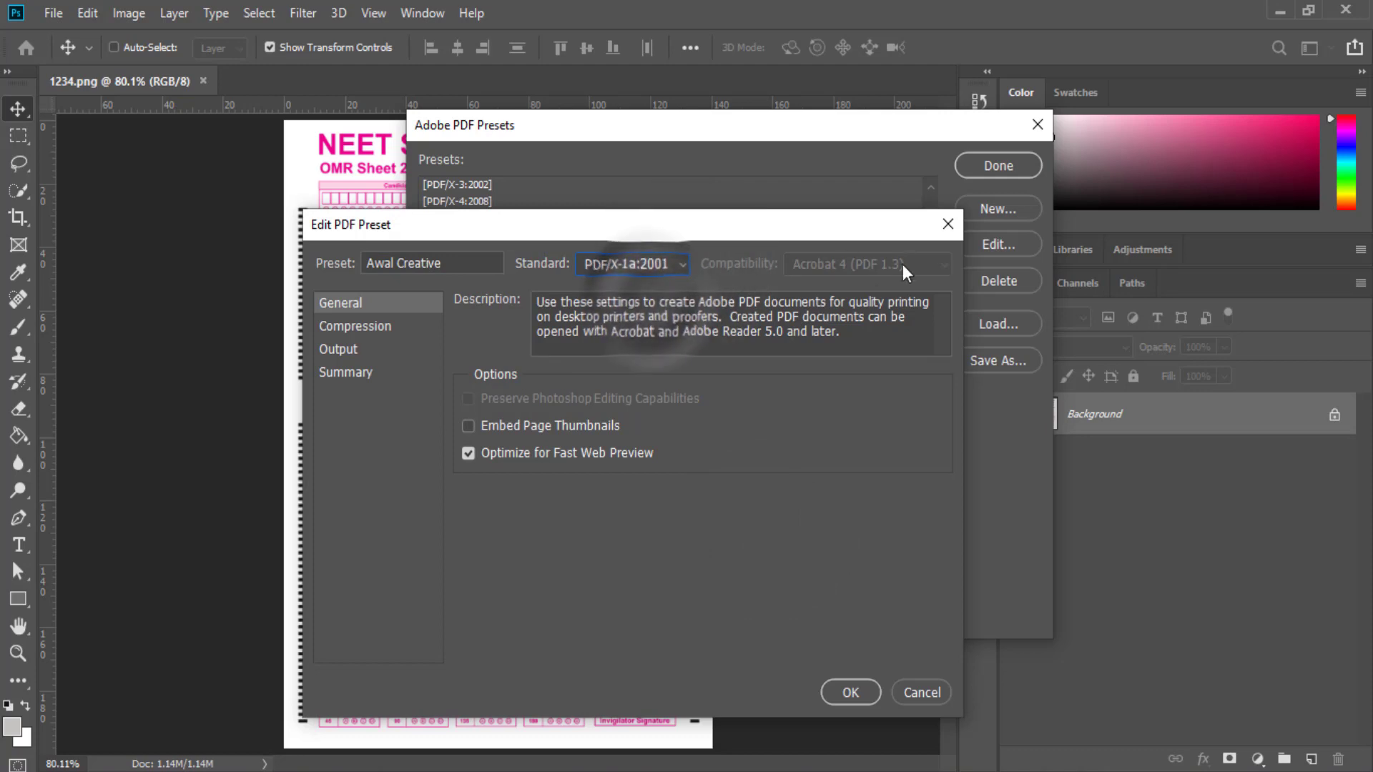
pyautogui.click(682, 262)
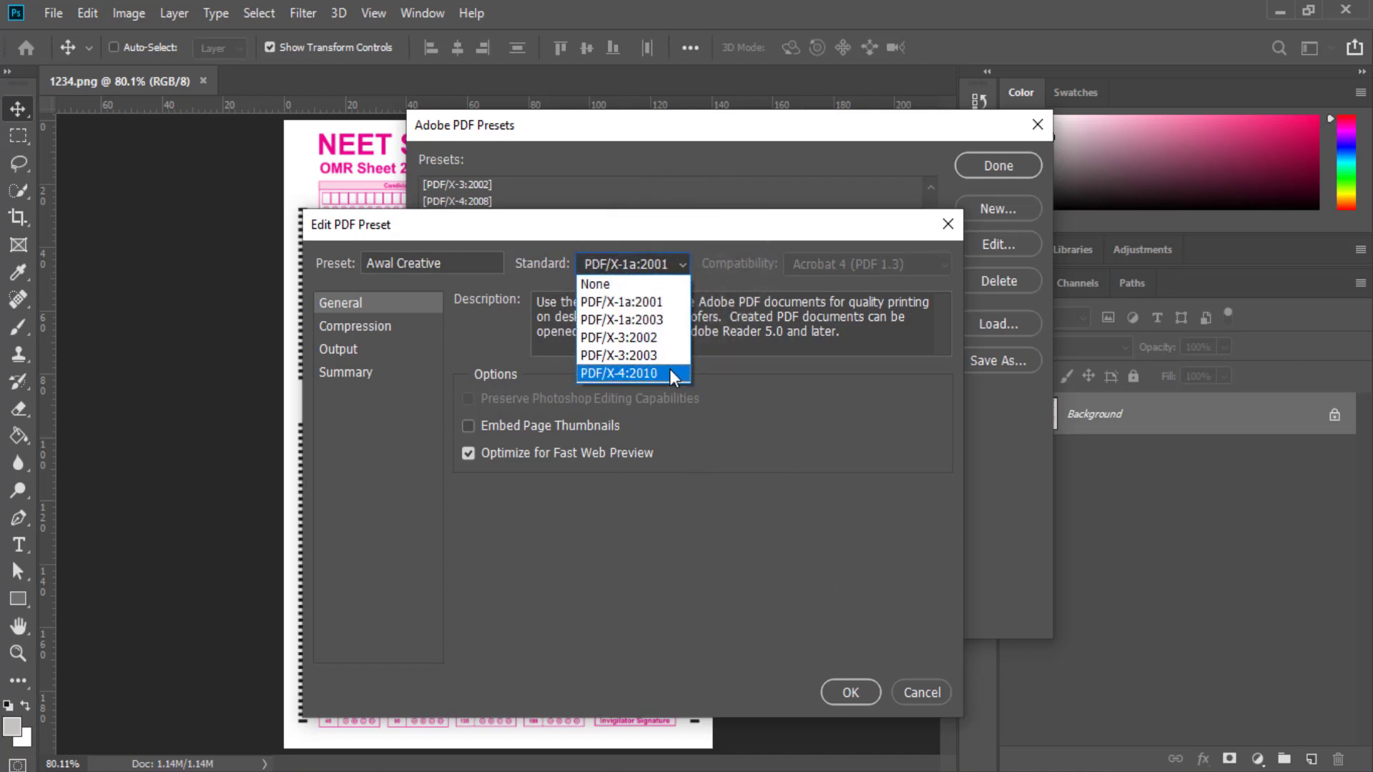
pyautogui.click(669, 372)
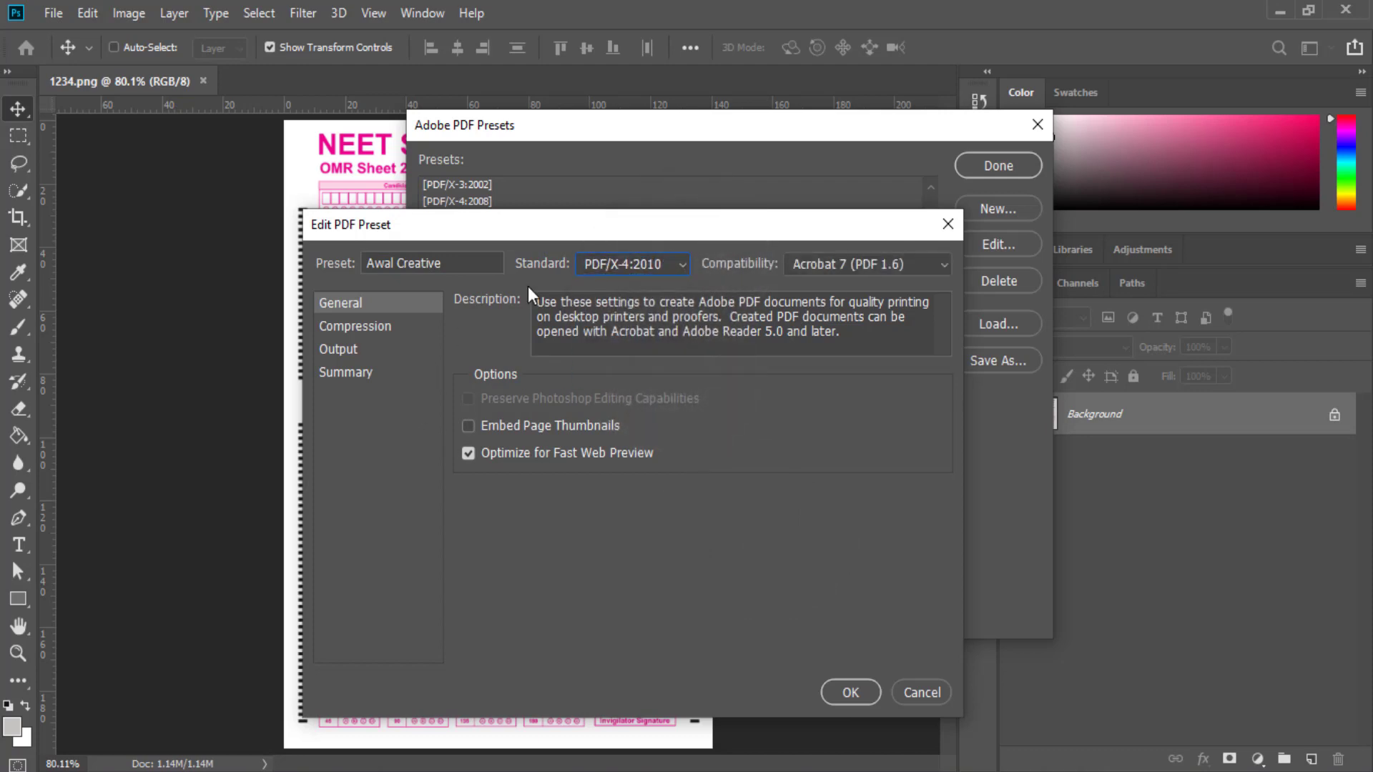
# Apply the edits to the Awal Creative preset and close the Adobe PDF Presets manager.
pyautogui.click(849, 692)
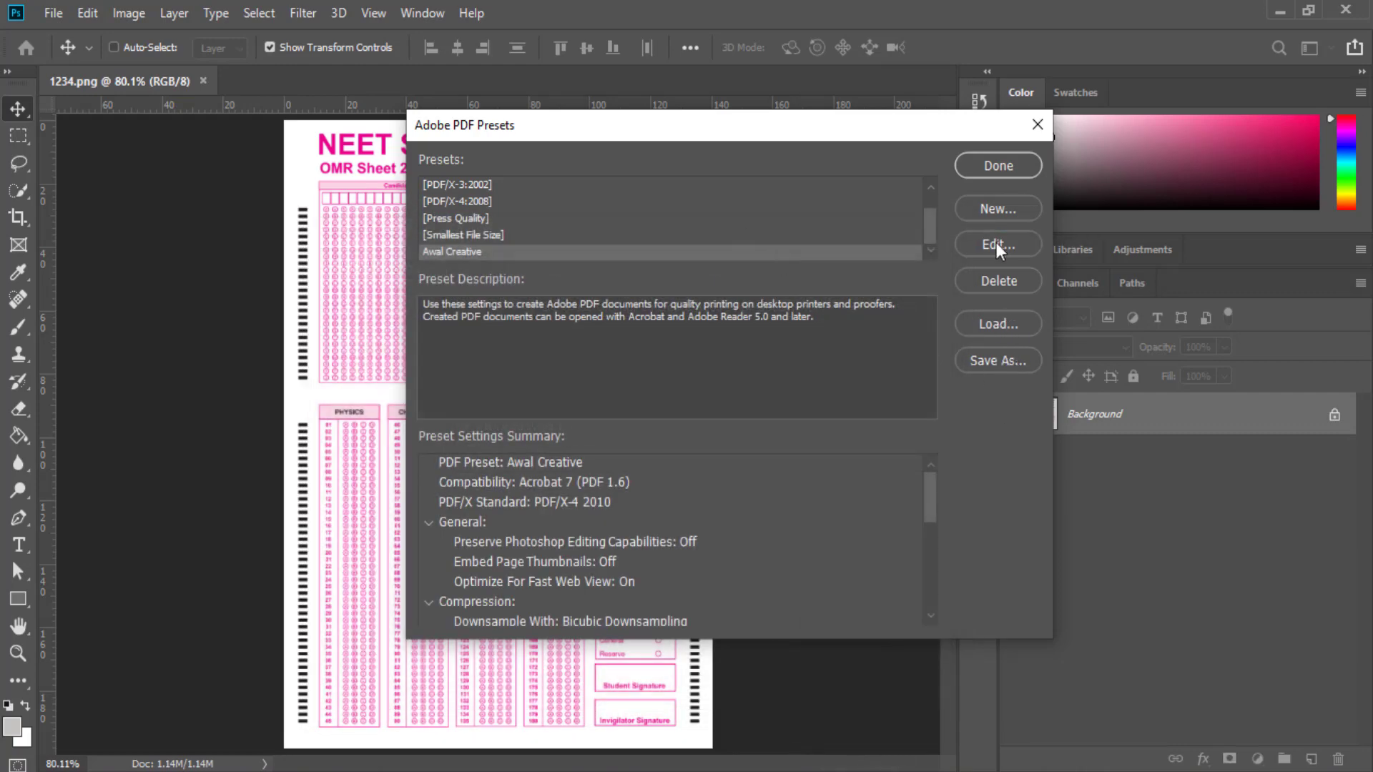
pyautogui.click(1018, 166)
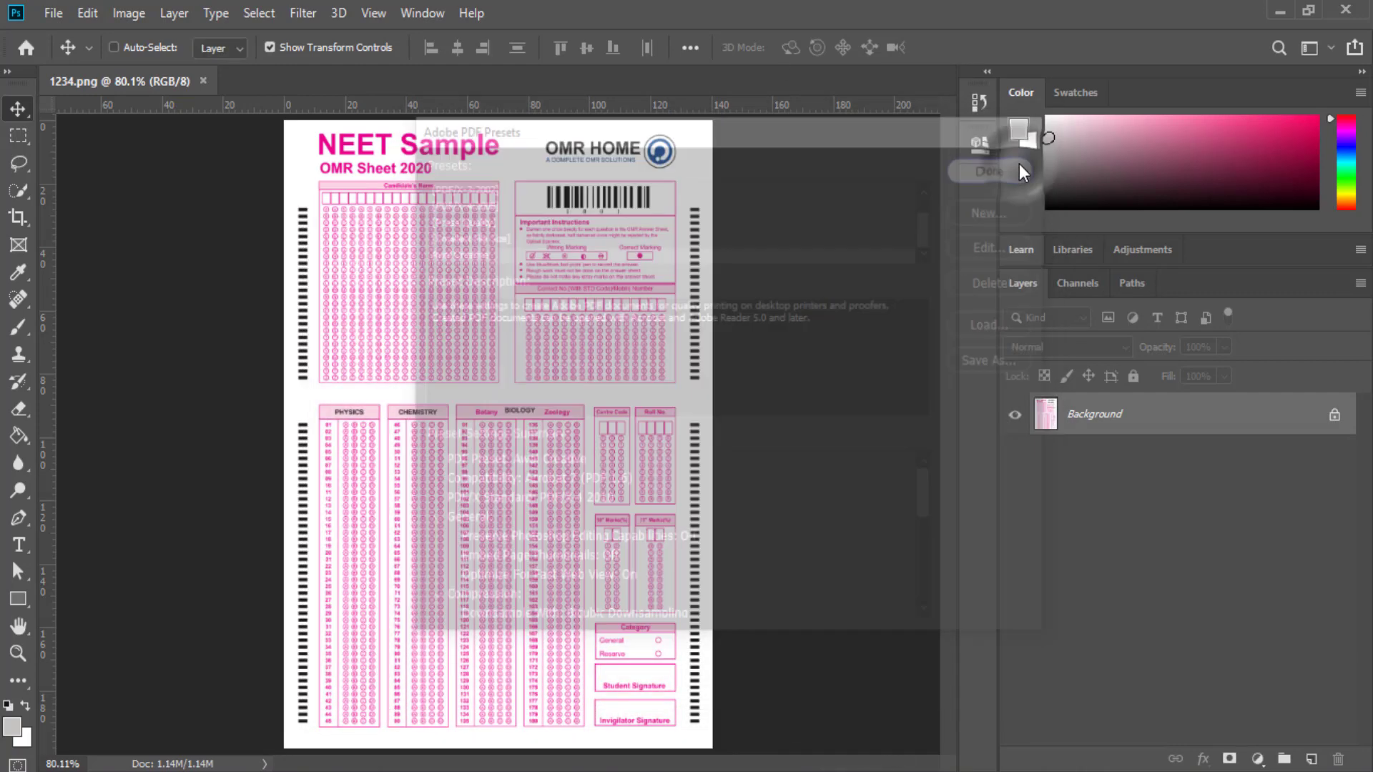
# Start saving the document to the Desktop as the Photoshop PDF 1234.pdf, and accept the settings-override notice with Don't show again enabled.
pyautogui.click(56, 16)
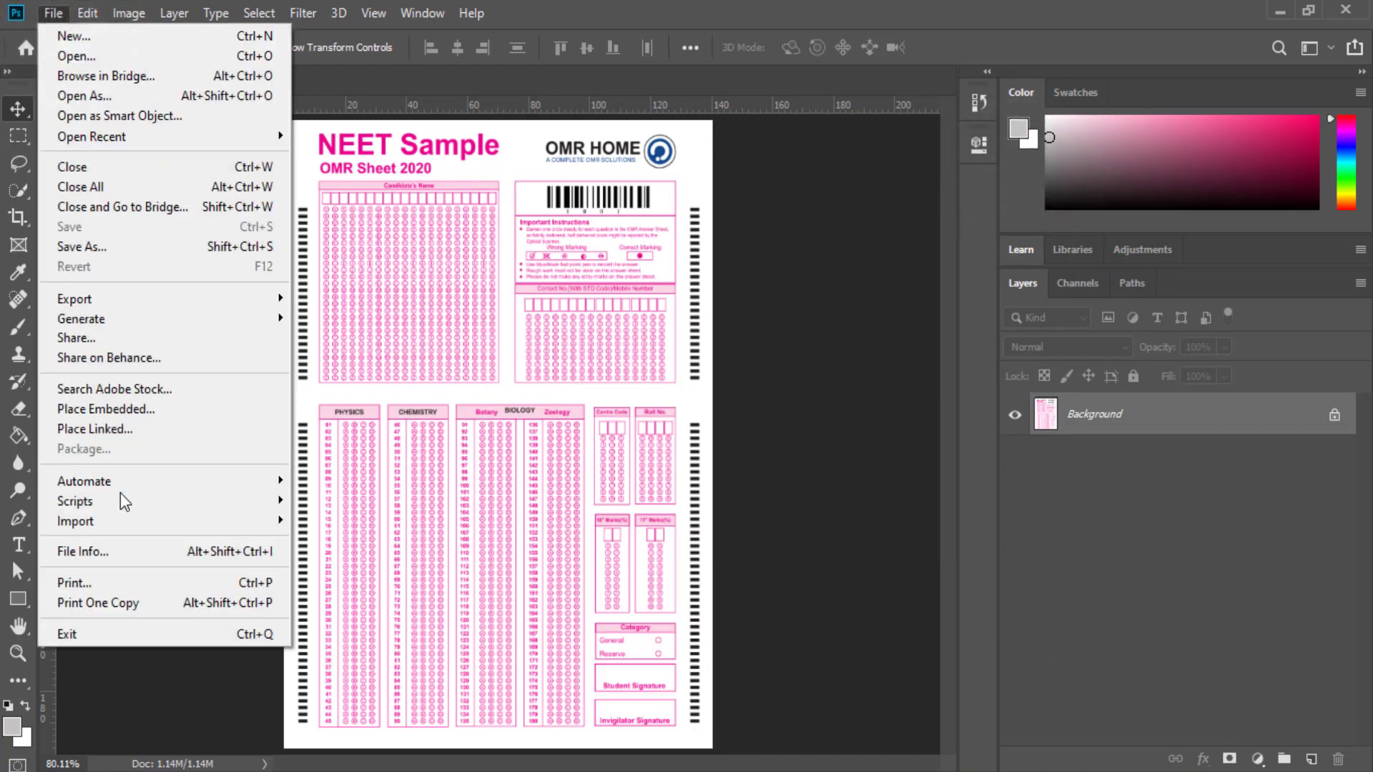
pyautogui.click(100, 247)
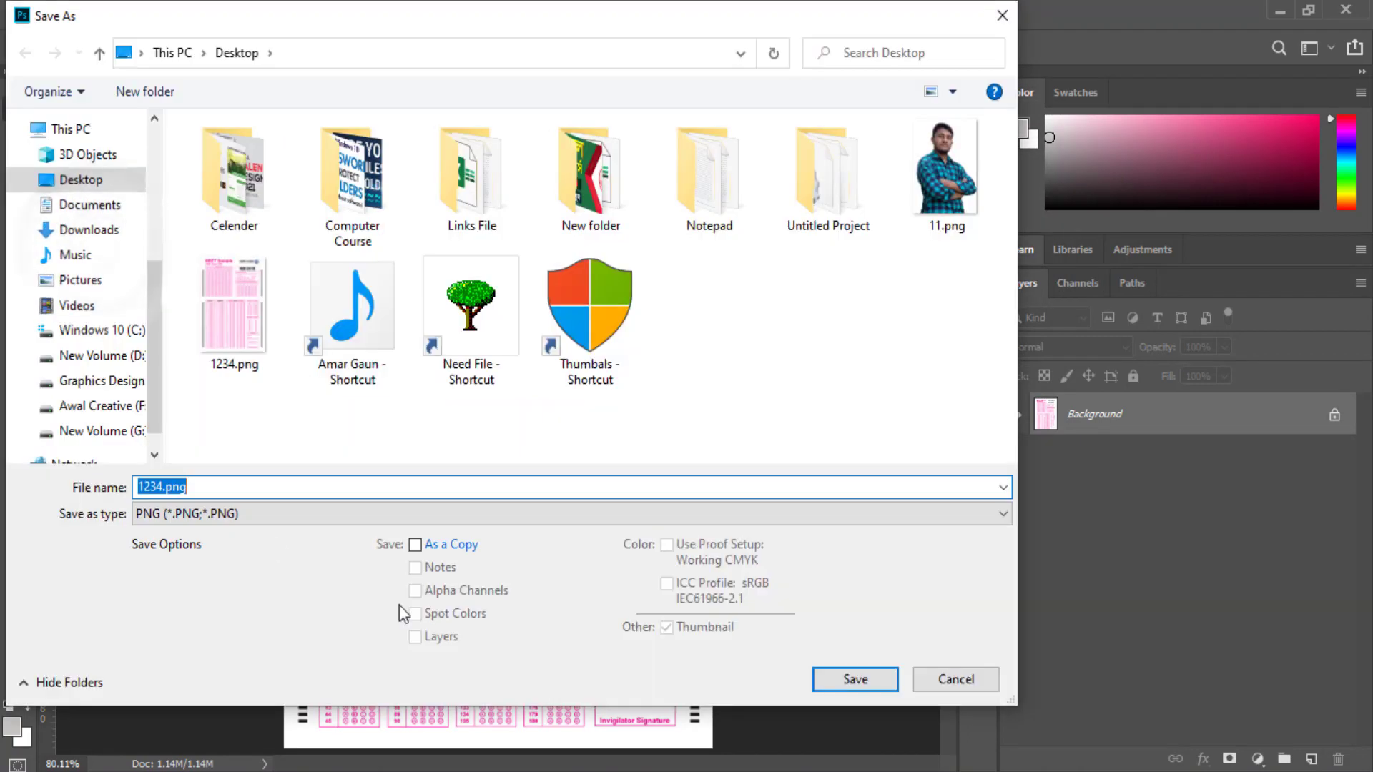
pyautogui.click(286, 514)
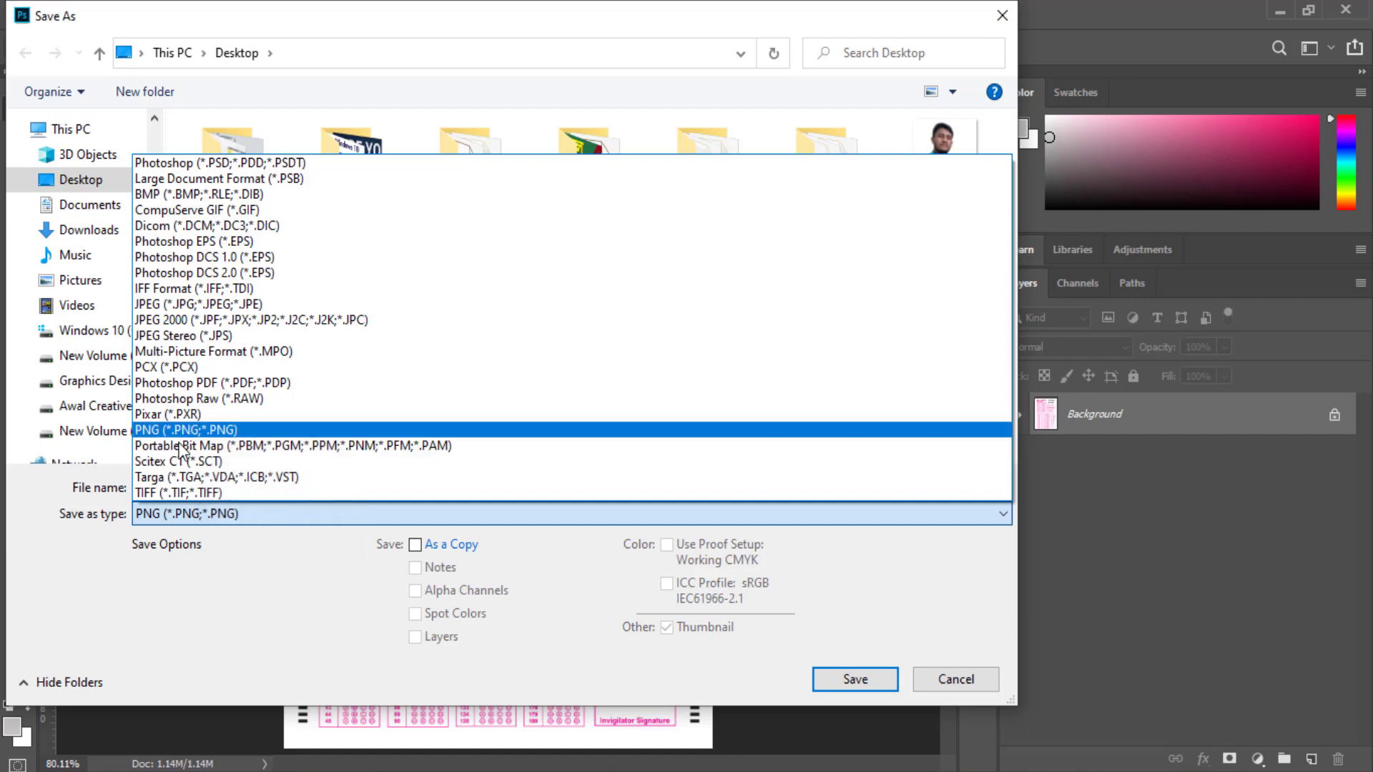
pyautogui.click(186, 386)
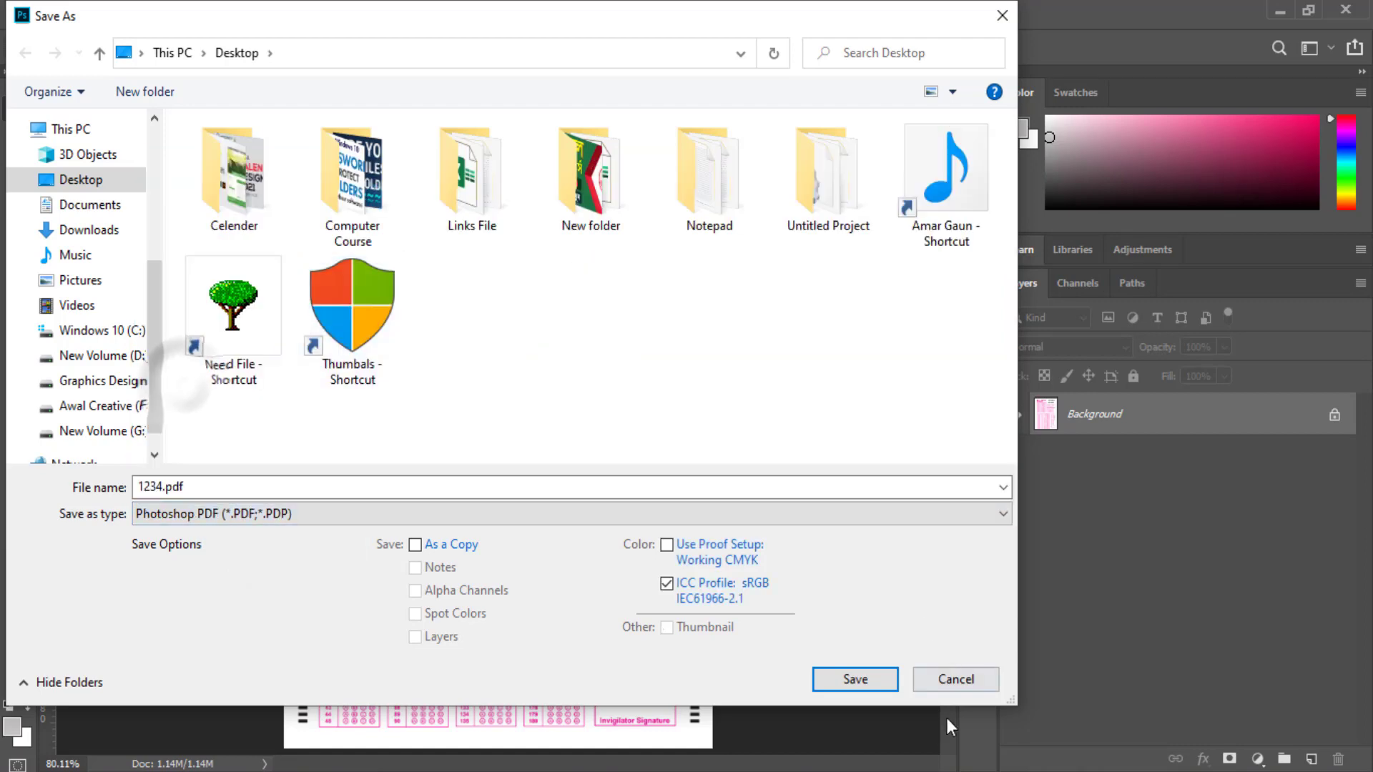
pyautogui.click(871, 679)
pyautogui.click(501, 357)
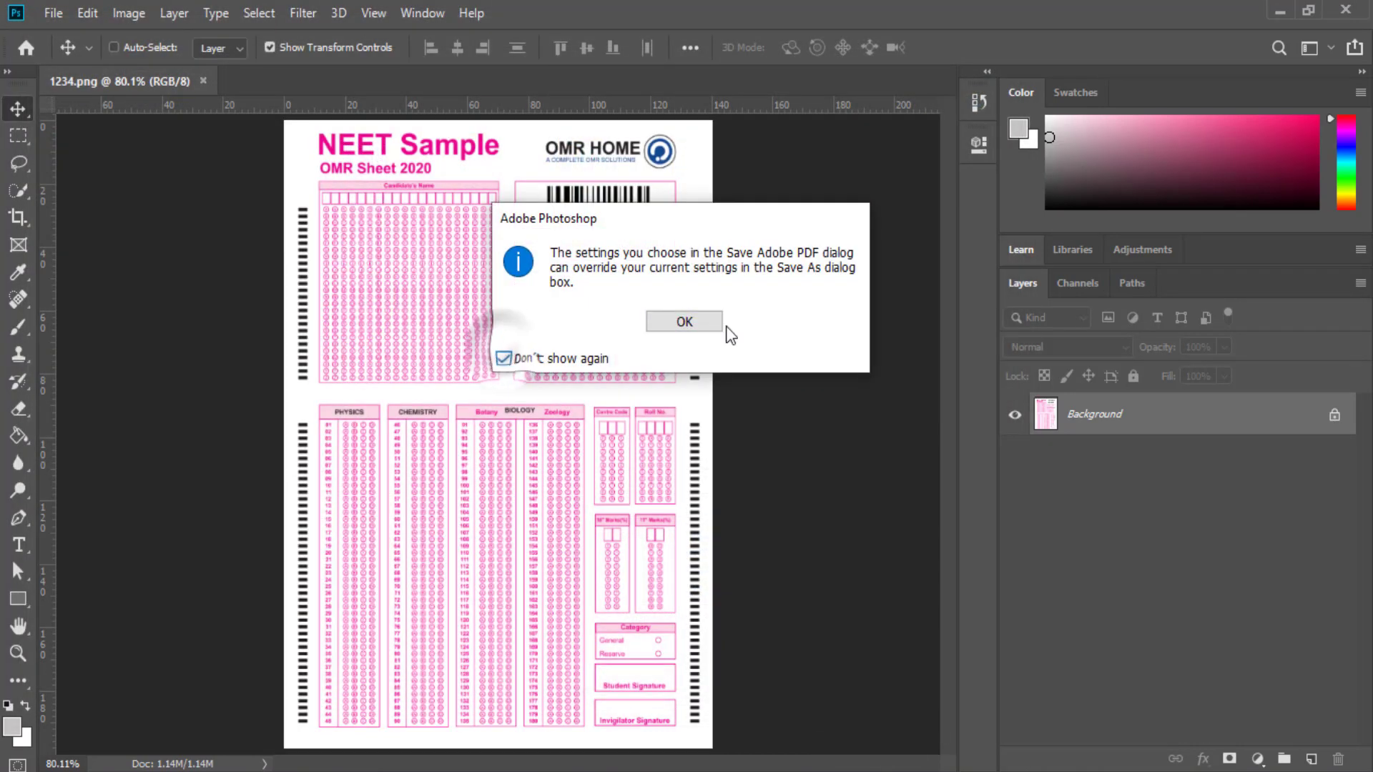
pyautogui.click(701, 321)
# Choose the Awal Creative preset for the Adobe PDF and save the file with it.
pyautogui.click(583, 193)
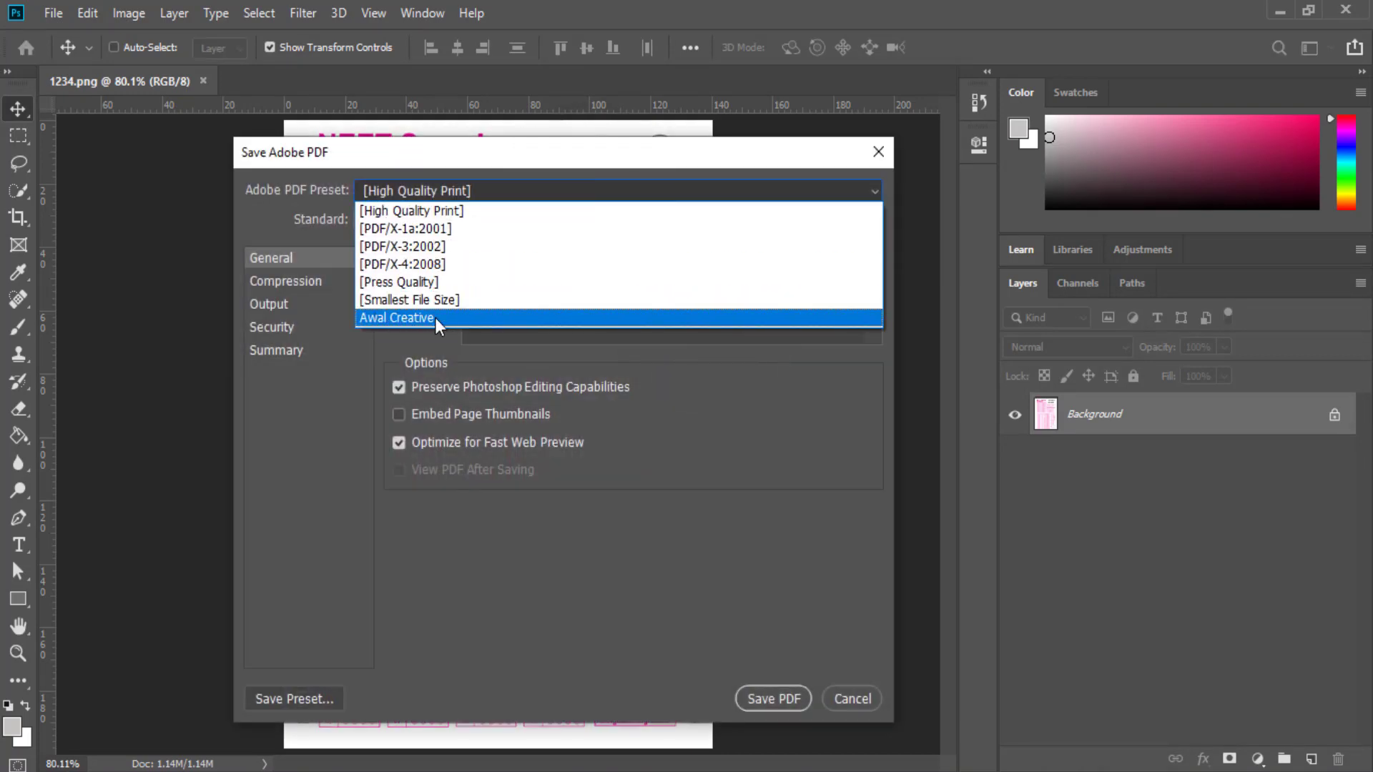
pyautogui.click(434, 317)
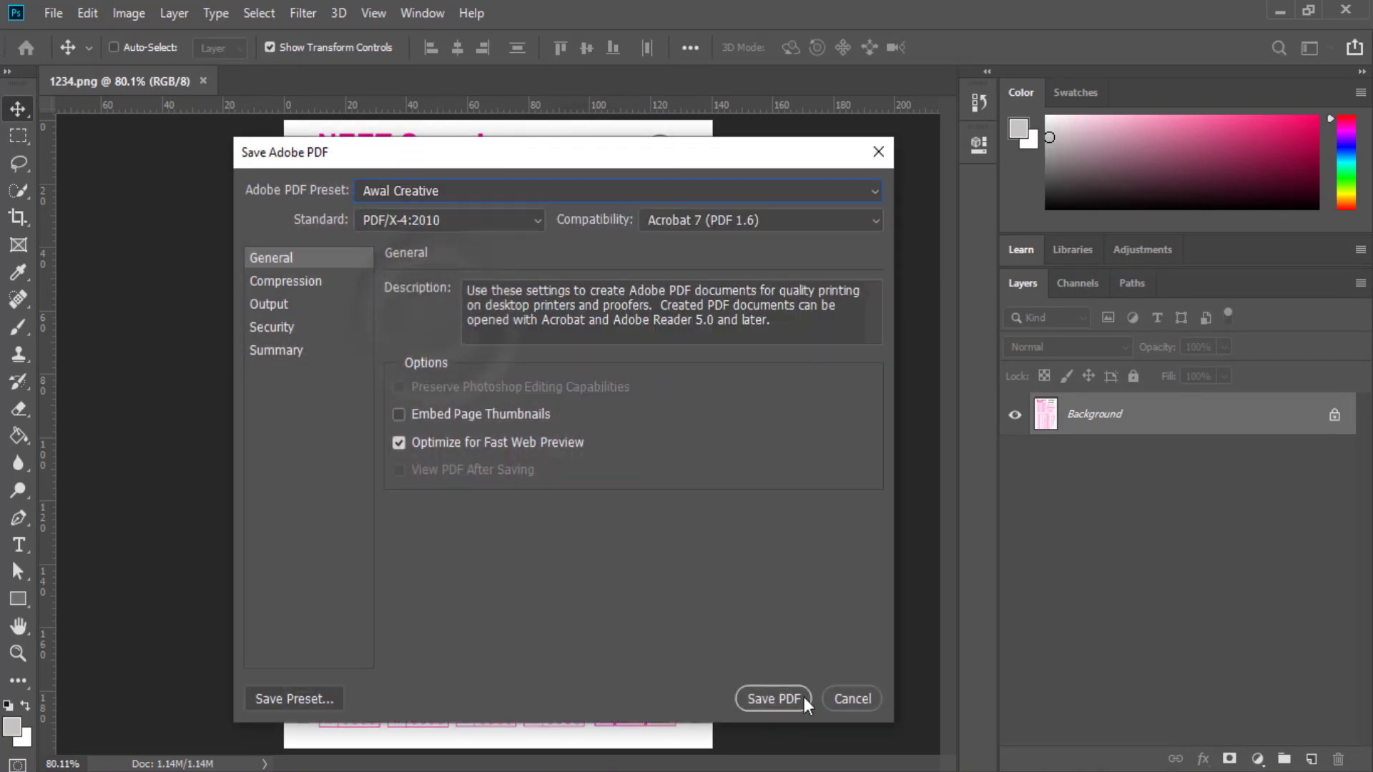
pyautogui.click(770, 701)
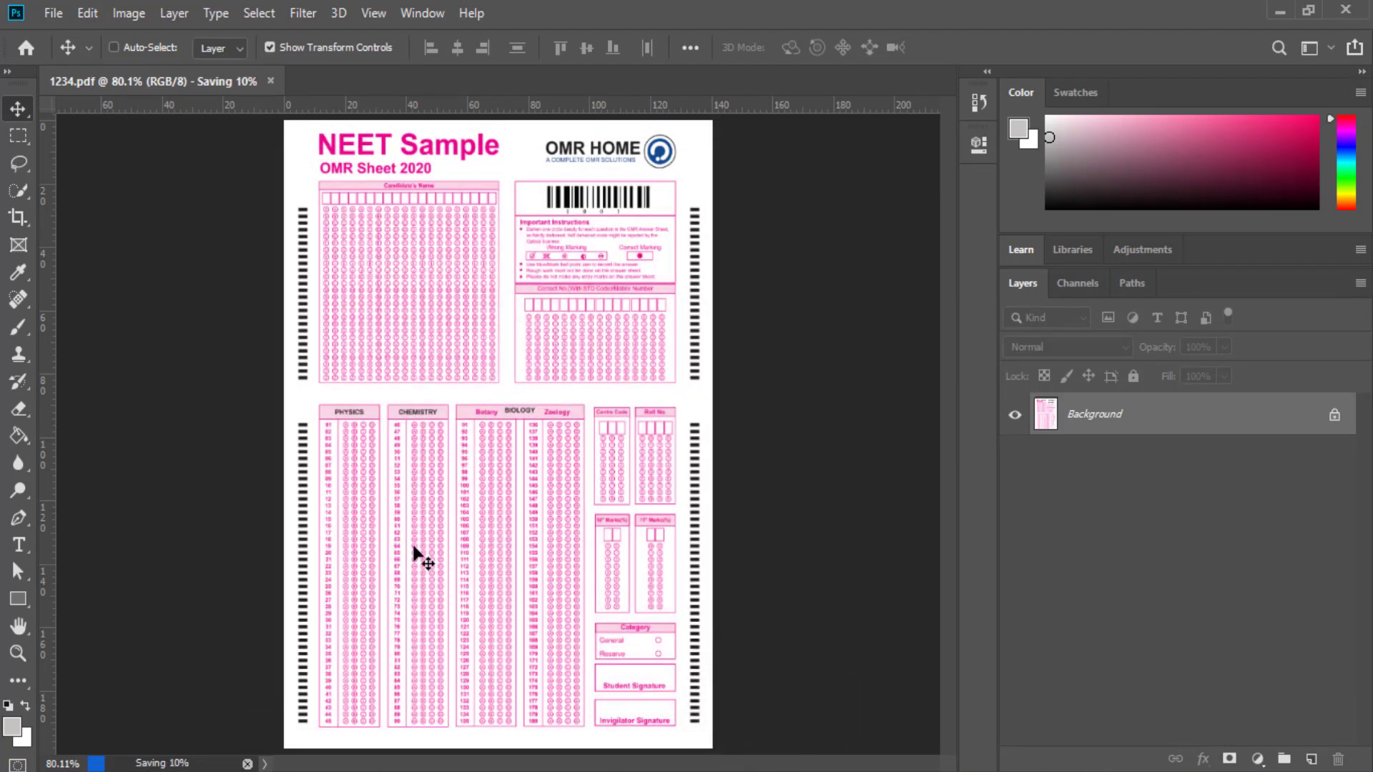
pyautogui.click(1275, 3)
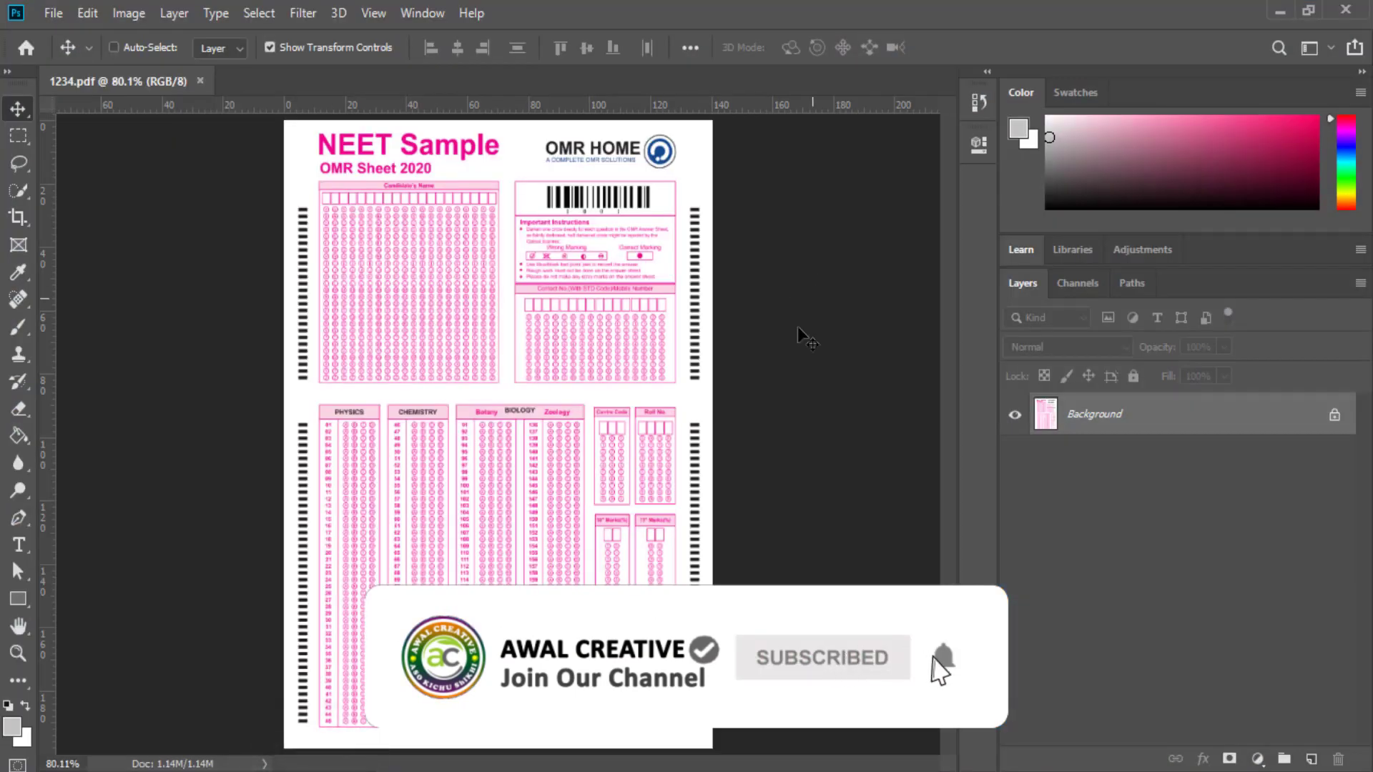
# Open the Adobe PDF Presets manager to review its preset list and management options, and close it without changes.
pyautogui.click(88, 14)
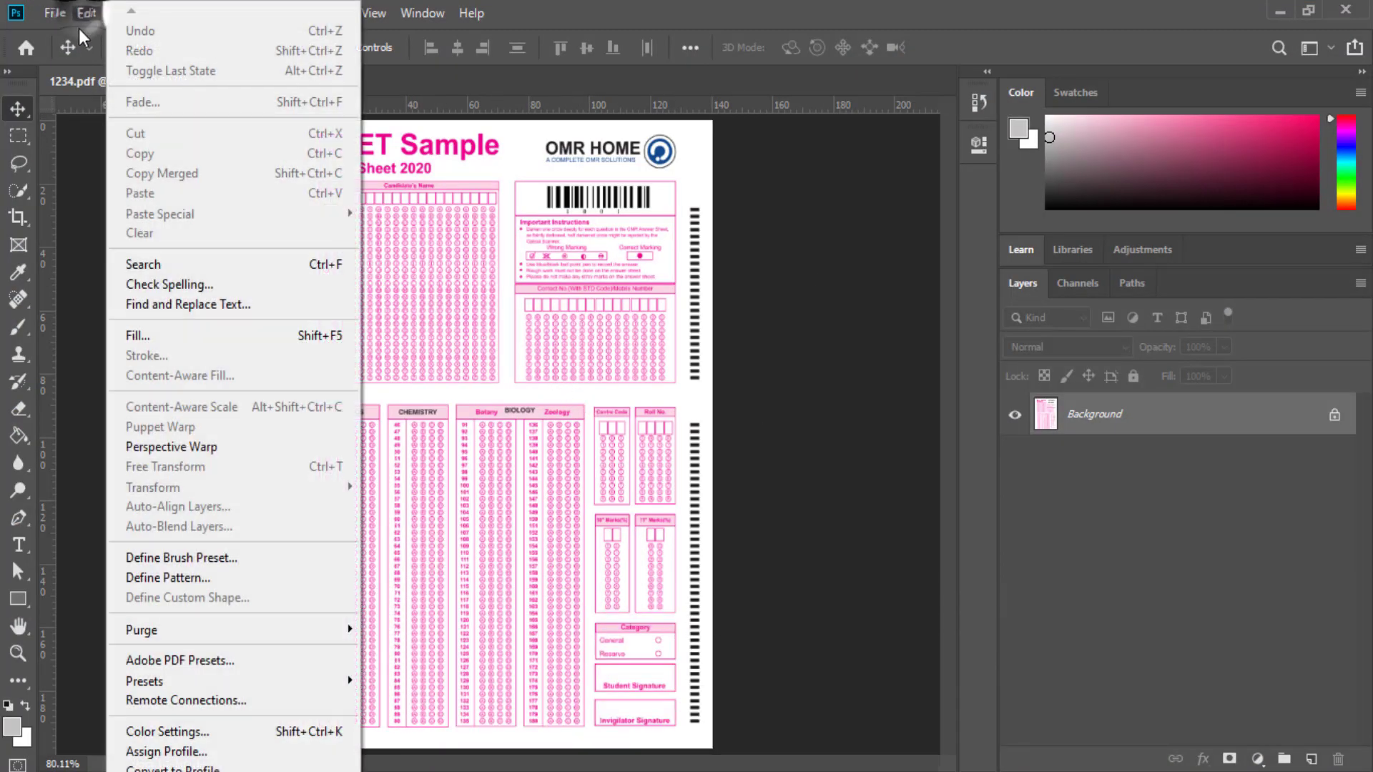
pyautogui.click(242, 660)
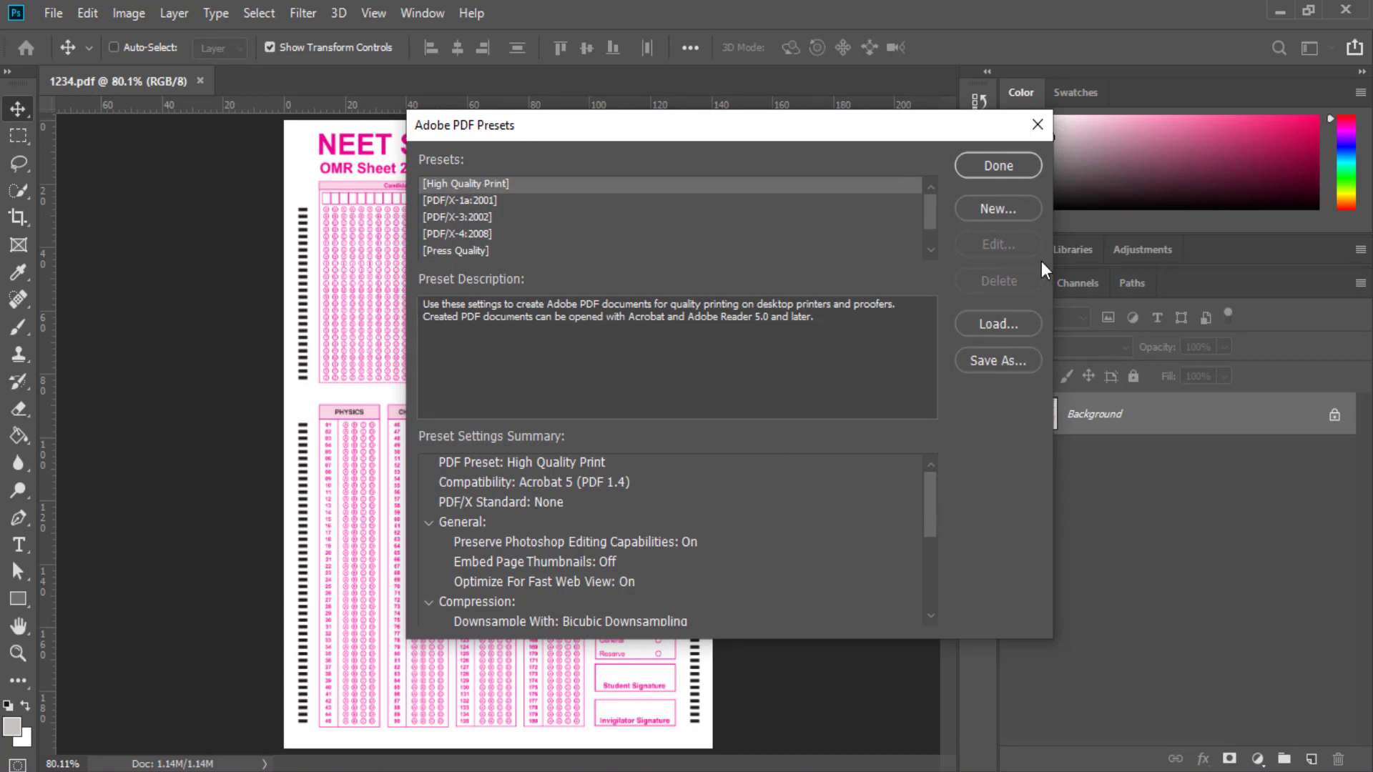
pyautogui.click(1007, 165)
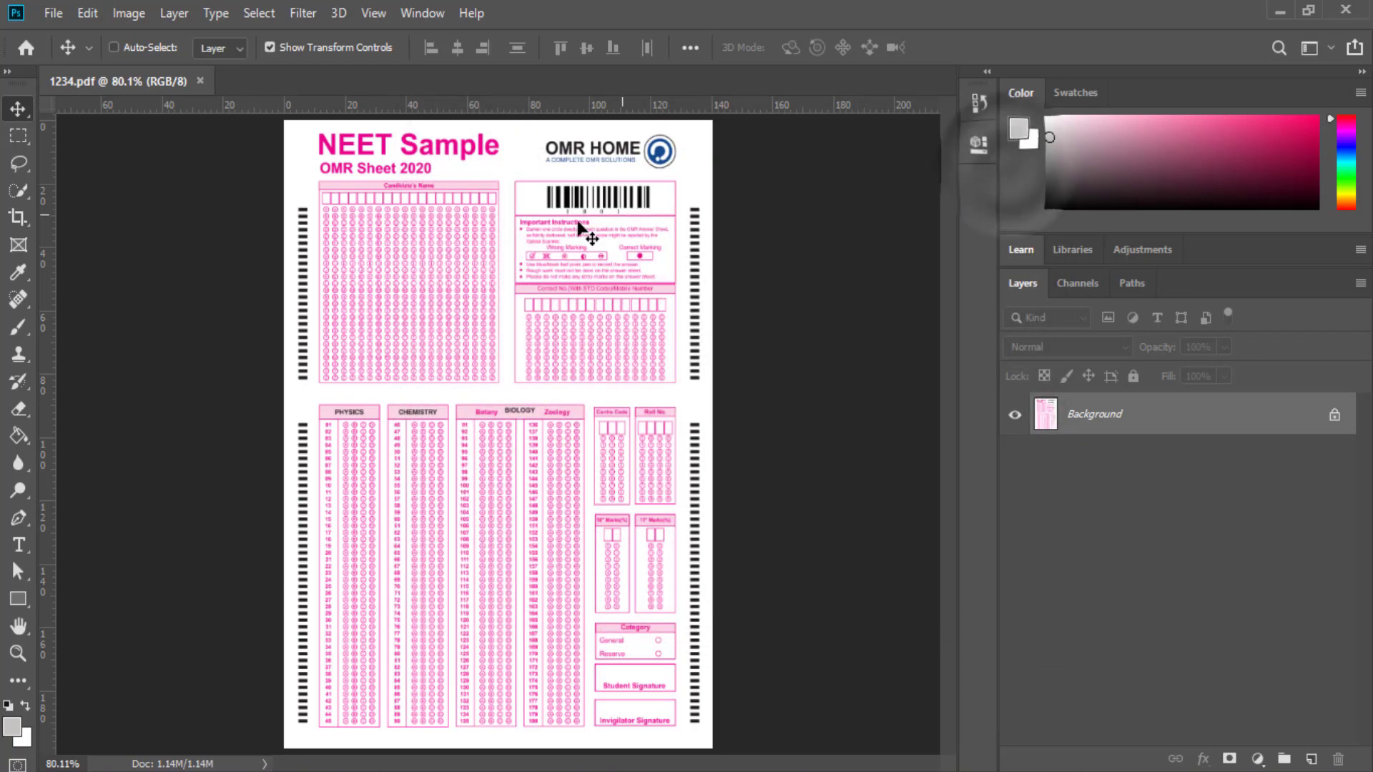
pyautogui.click(86, 14)
pyautogui.moveTo(217, 680)
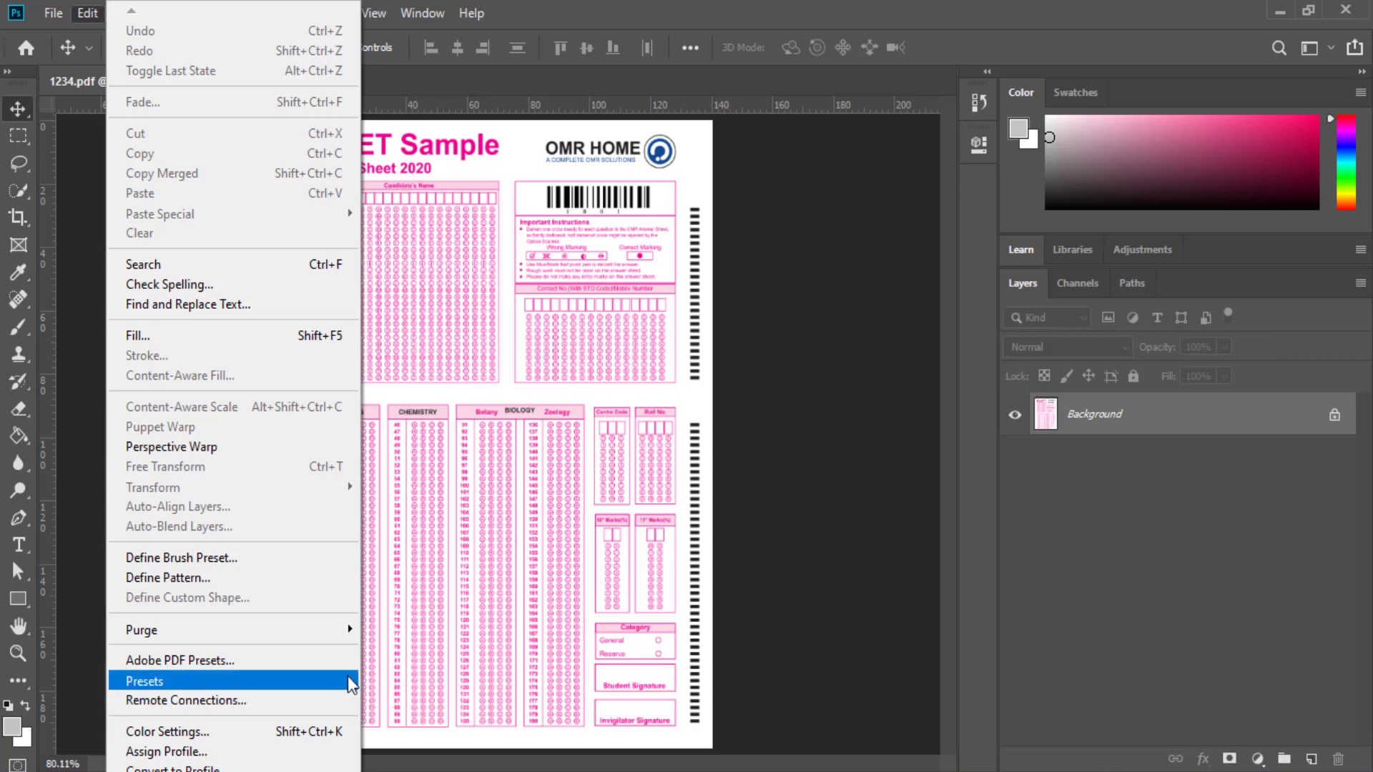
pyautogui.click(1099, 565)
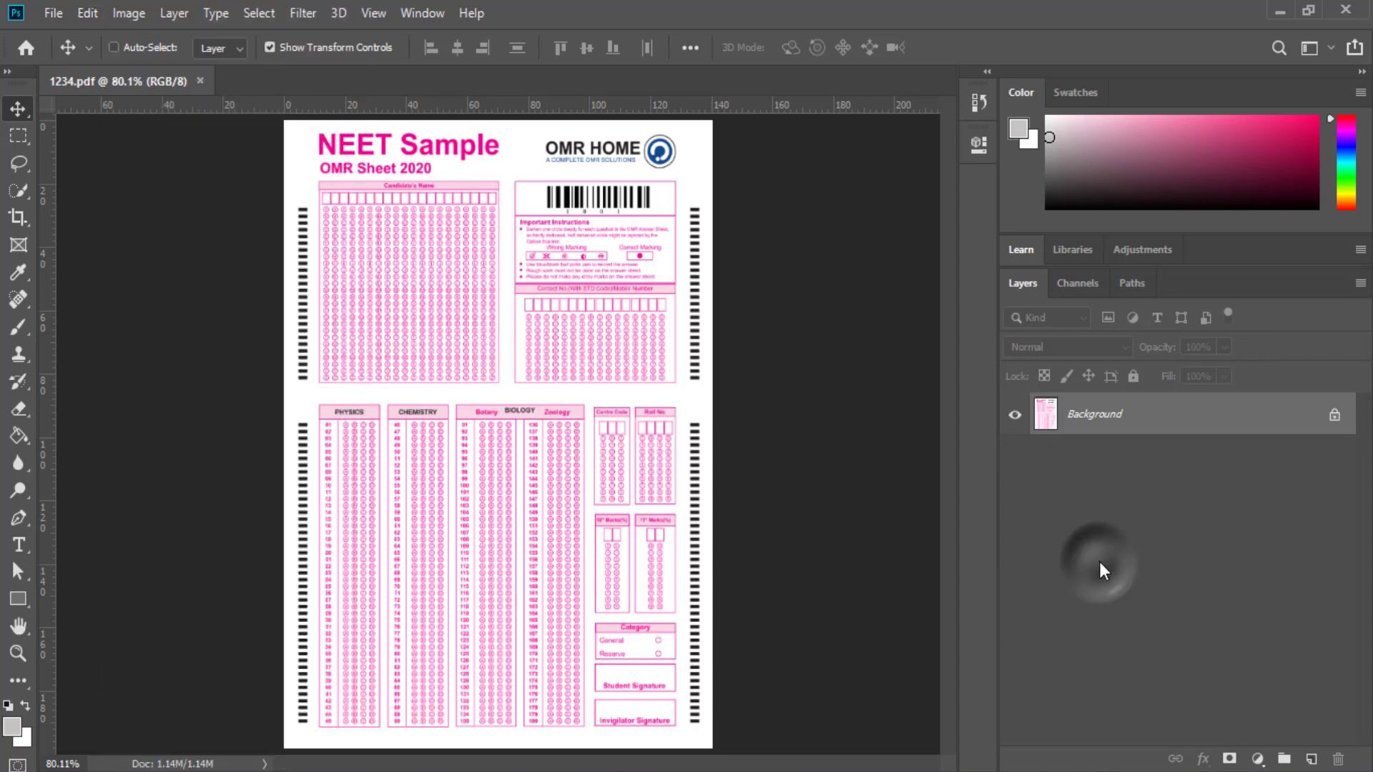